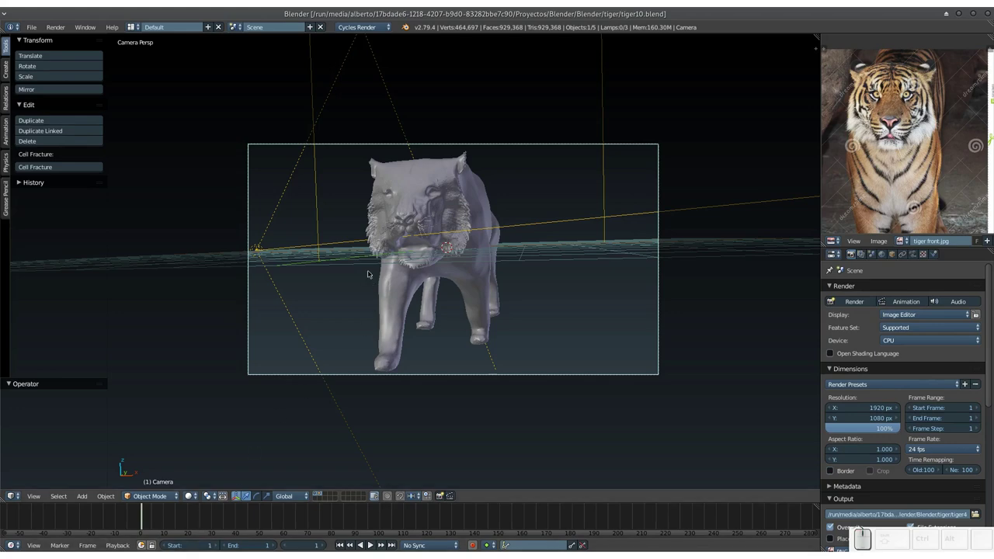
Orbit out of Camera view into a free User Perspective of the tiger sculpt.
mouse_move(368, 274)
middle_down()
mouse_move(390, 247)
mouse_move(377, 351)
middle_up()
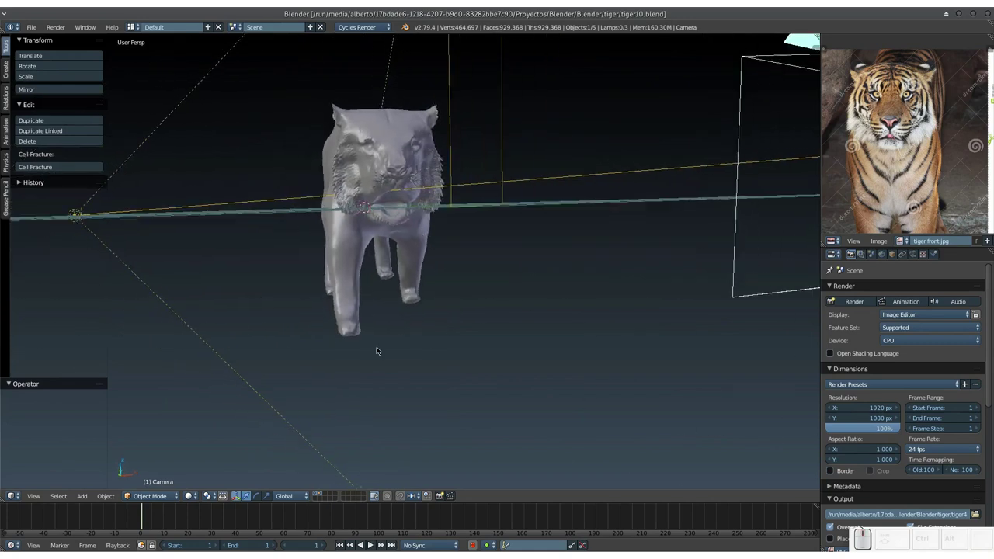
Hide the camera, lamps and guide objects, leaving only the tiger mesh visible.
key(a)
key(a)
key(Delete)
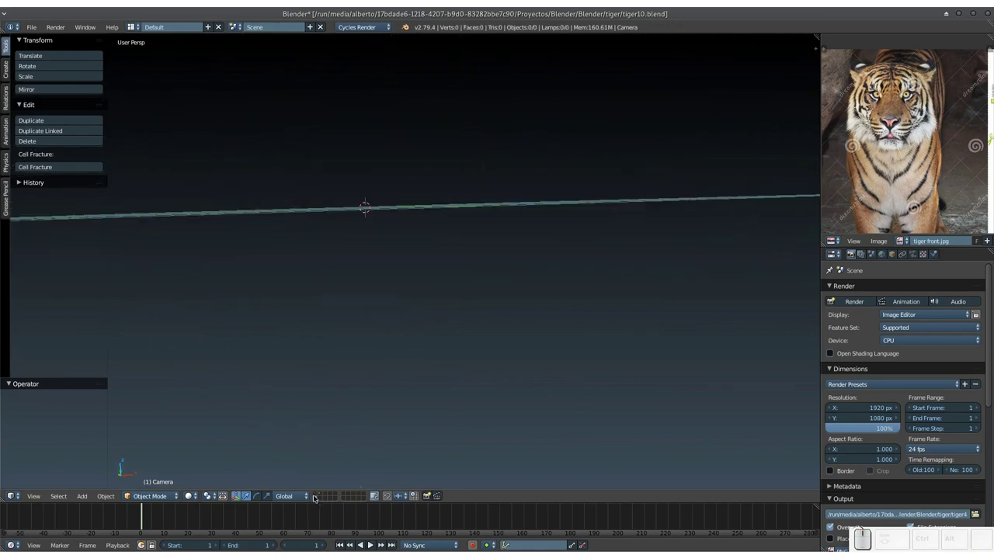
click(319, 494)
Orbit and zoom in until one front leg and its paw fill the viewport.
mouse_move(368, 343)
middle_down()
mouse_move(410, 264)
mouse_move(427, 295)
mouse_move(393, 332)
mouse_move(463, 251)
mouse_move(447, 251)
mouse_move(465, 249)
middle_up()
scroll(876, 144, up, 3)
scroll(875, 143, up, 2)
middle_drag(876, 144, 832, 120)
scroll(832, 120, up, 1)
scroll(832, 120, up, 1)
mouse_move(613, 198)
middle_down()
mouse_move(496, 215)
mouse_move(523, 237)
mouse_move(523, 217)
mouse_move(523, 228)
mouse_move(519, 215)
mouse_move(498, 225)
middle_up()
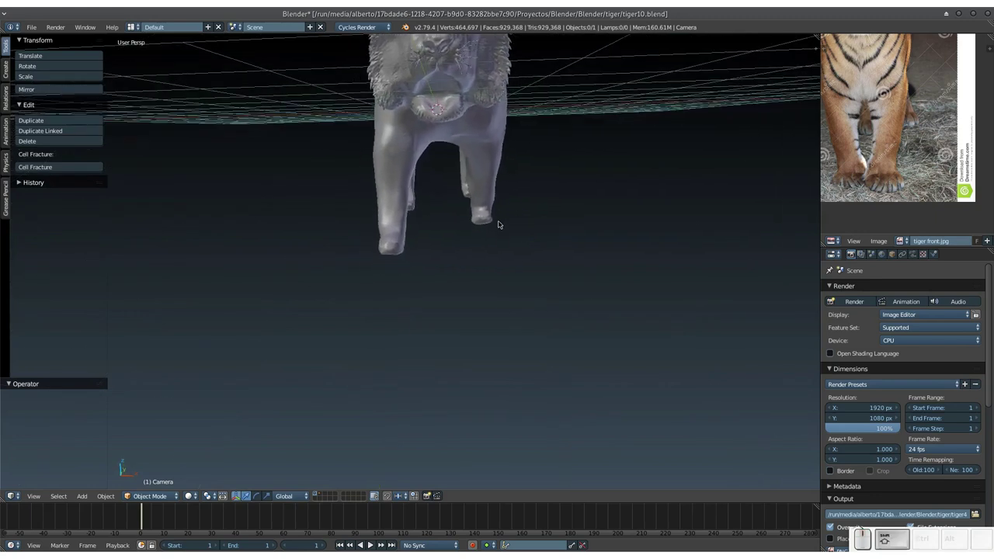
scroll(498, 221, up, 2)
scroll(495, 223, up, 2)
scroll(495, 224, up, 1)
mouse_move(359, 237)
middle_down()
mouse_move(410, 240)
mouse_move(434, 259)
mouse_move(458, 221)
mouse_move(475, 245)
mouse_move(463, 250)
mouse_move(458, 218)
mouse_move(478, 290)
mouse_move(494, 245)
mouse_move(483, 281)
middle_up()
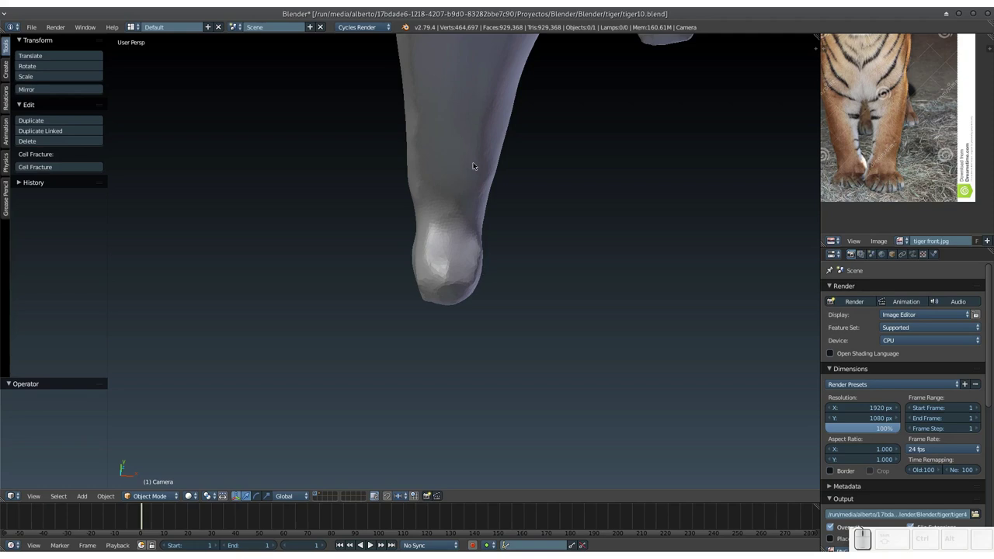
Put the tiger mesh into Sculpt Mode and choose the Grab brush.
right_click(448, 260)
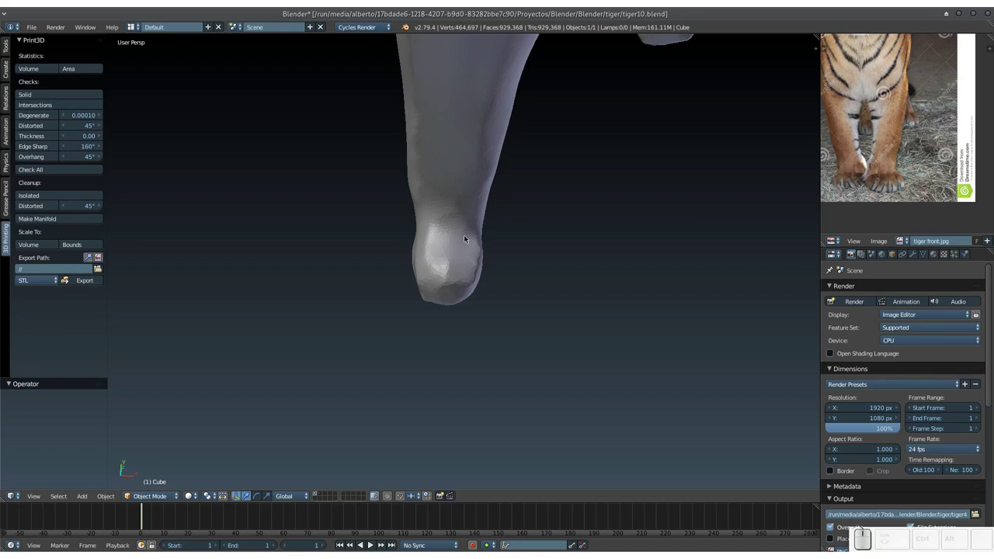
click(153, 497)
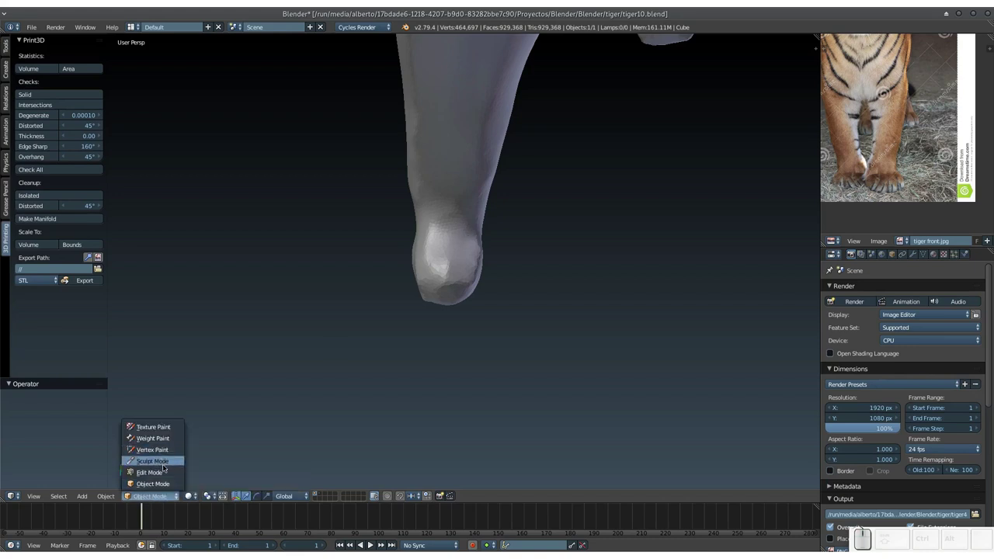
click(153, 461)
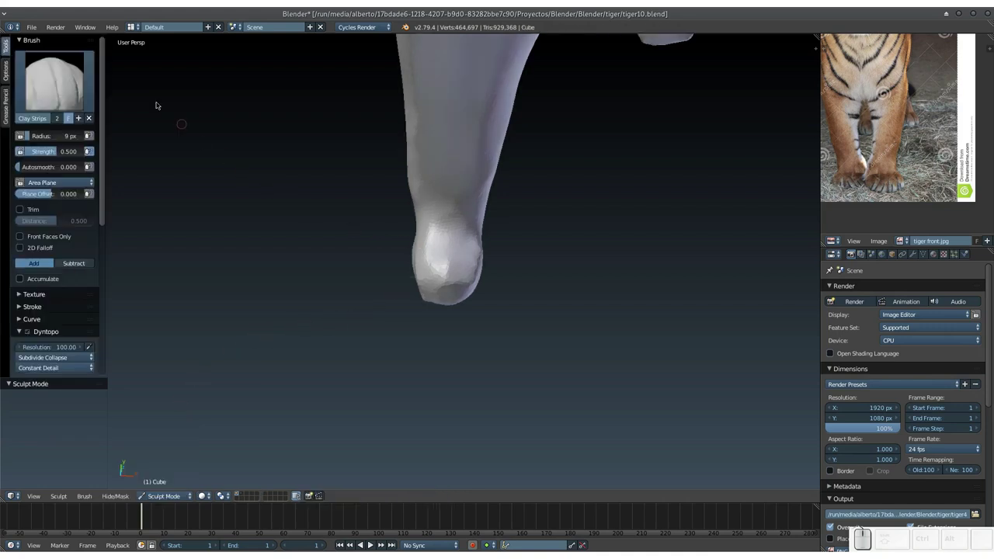
click(71, 82)
click(280, 149)
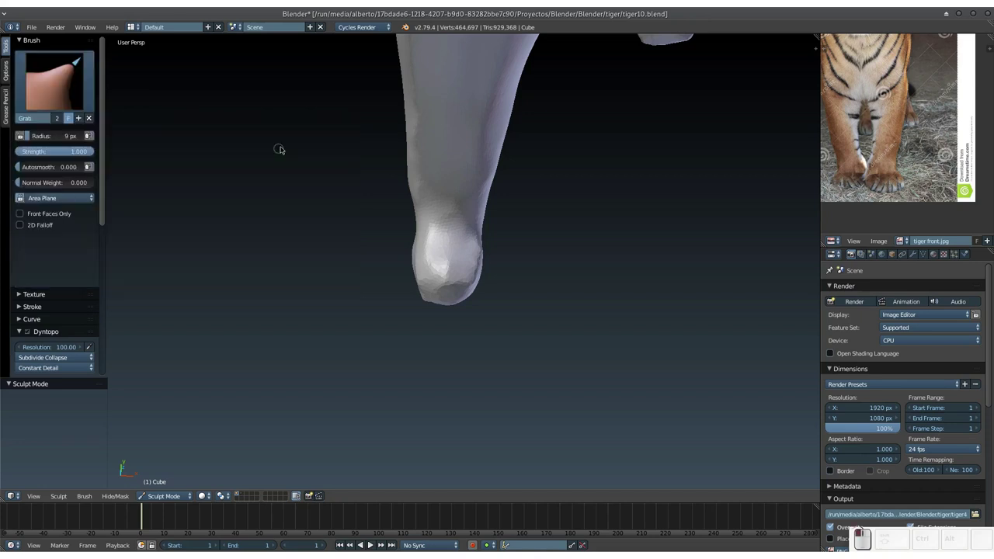
Pull the paw's lower edge downward with Grab, then set the radius to 59 px.
mouse_move(428, 237)
middle_down()
mouse_move(473, 253)
mouse_move(434, 236)
middle_up()
drag(448, 250, 456, 275)
key(f)
click(475, 290)
Widen the Grab brush to 93 px and bulge the leg's back edge outward.
mouse_move(475, 291)
middle_down()
mouse_move(466, 238)
mouse_move(473, 311)
mouse_move(468, 285)
middle_up()
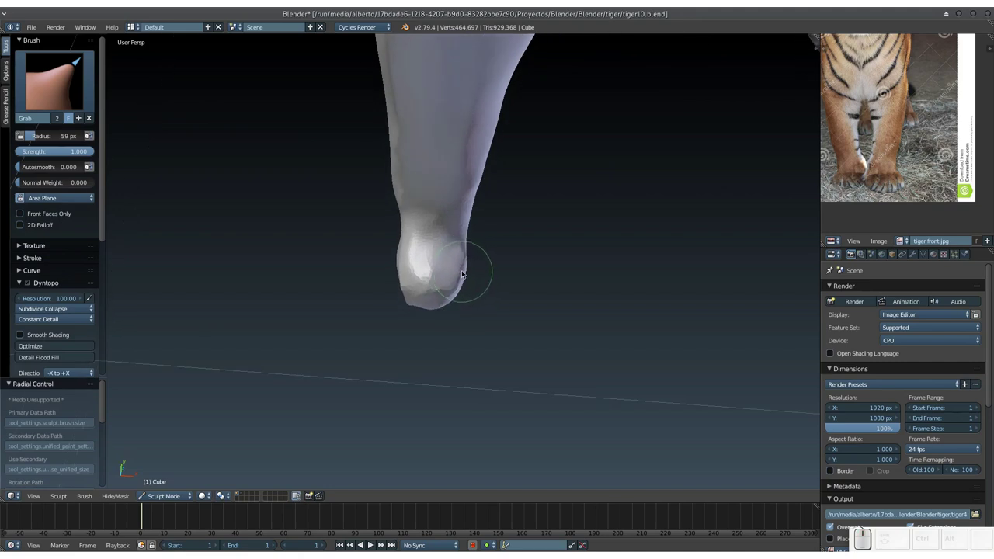
middle_drag(457, 269, 440, 254)
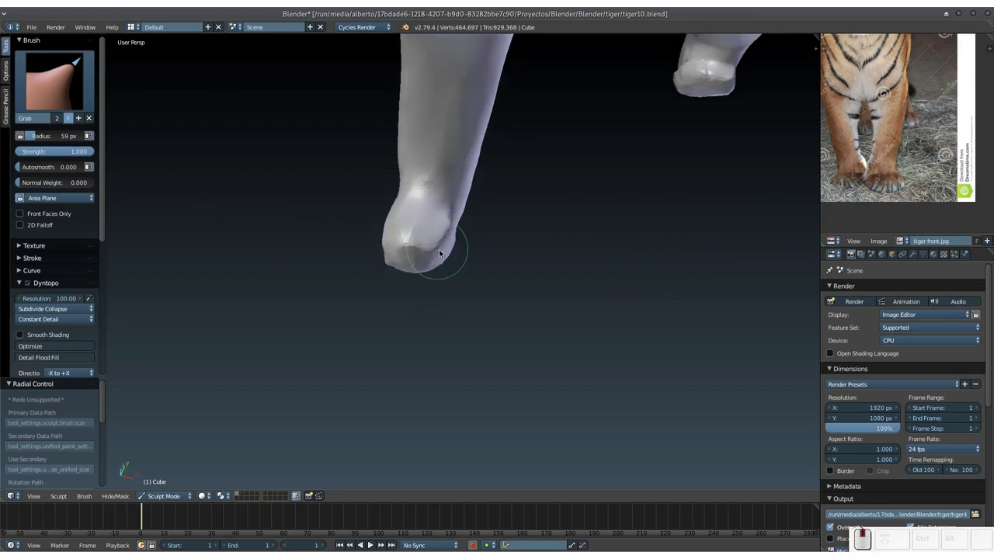
key(f)
click(462, 276)
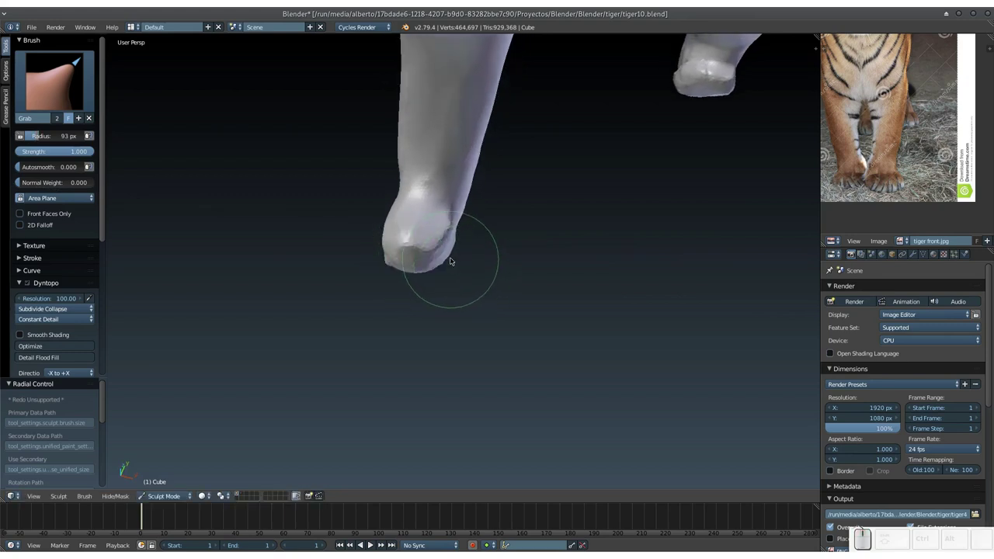
mouse_move(447, 246)
middle_down()
mouse_move(444, 228)
mouse_move(461, 209)
middle_up()
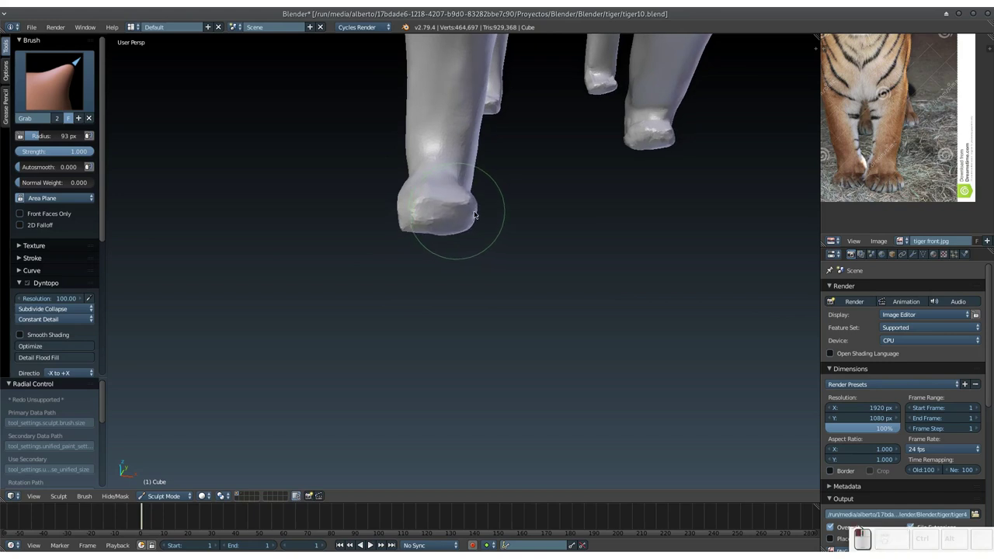
middle_drag(473, 218, 426, 215)
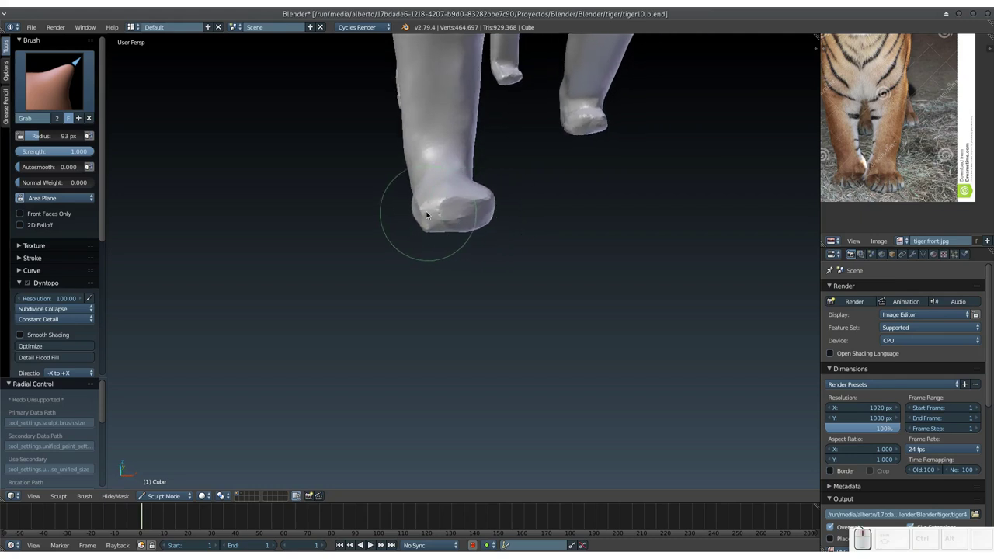
mouse_move(412, 206)
middle_down()
mouse_move(470, 244)
mouse_move(437, 224)
mouse_move(454, 248)
mouse_move(471, 239)
mouse_move(435, 239)
mouse_move(471, 262)
middle_up()
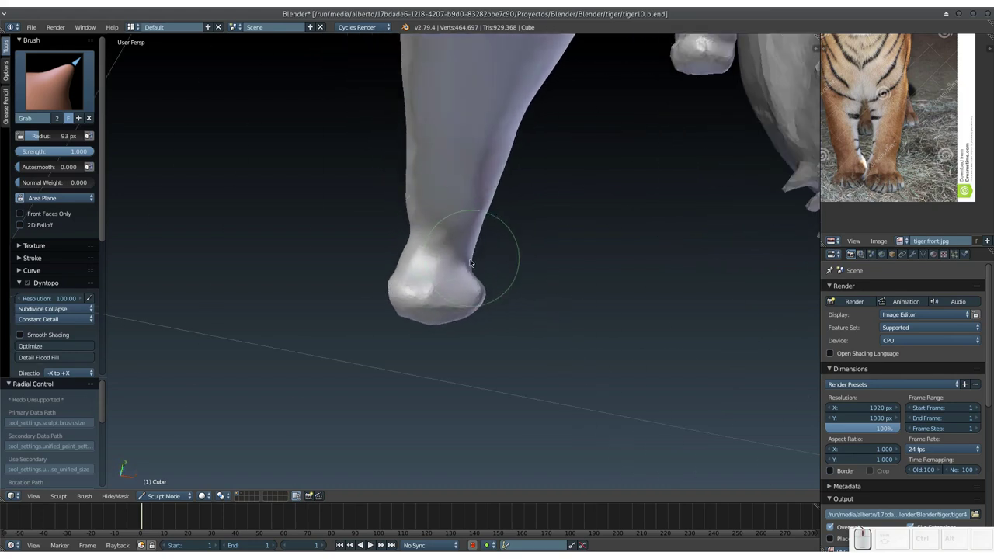
drag(476, 265, 478, 267)
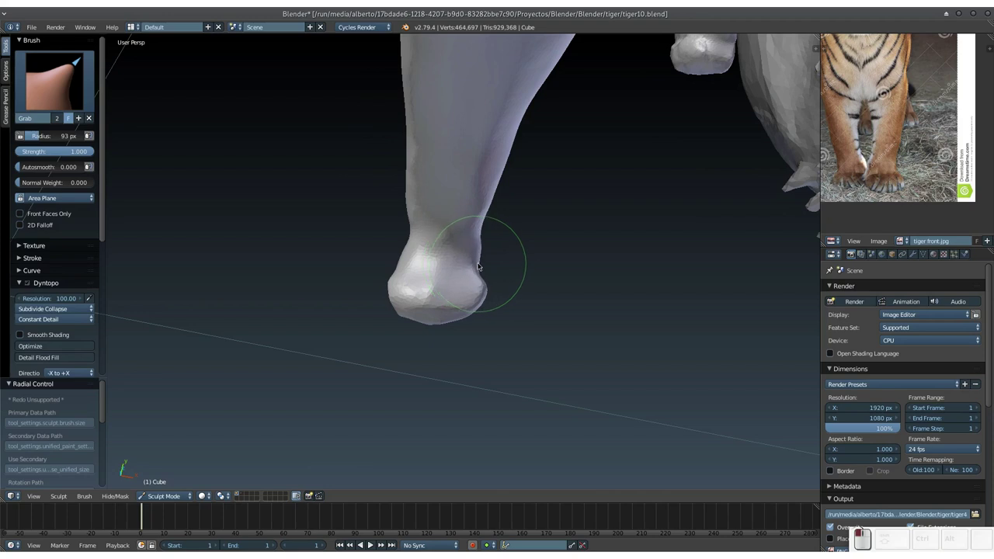
mouse_move(448, 273)
middle_down()
mouse_move(466, 263)
mouse_move(441, 258)
mouse_move(451, 288)
mouse_move(444, 250)
mouse_move(440, 260)
middle_up()
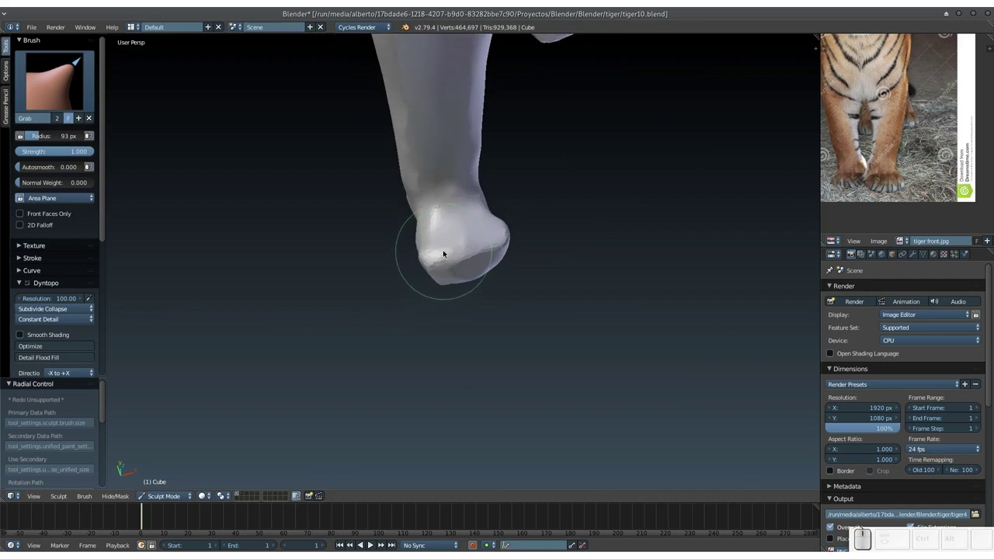
Pull the front foot's tip into shape with Grab, then narrow the radius to 61 px.
mouse_move(444, 259)
middle_down()
mouse_move(454, 285)
mouse_move(451, 254)
mouse_move(462, 267)
mouse_move(455, 289)
mouse_move(479, 238)
mouse_move(497, 278)
mouse_move(477, 226)
middle_up()
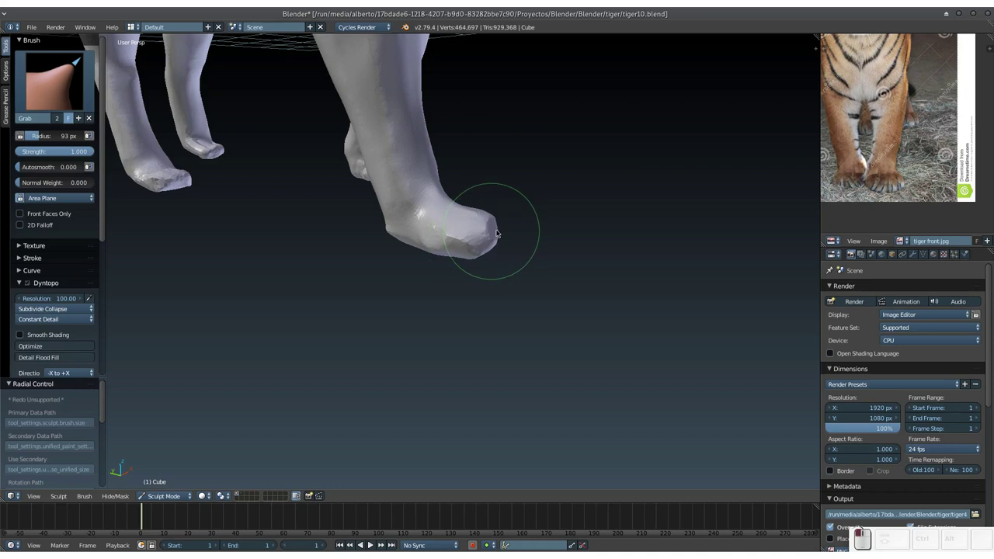
mouse_move(497, 233)
middle_down()
mouse_move(387, 246)
mouse_move(357, 218)
mouse_move(450, 240)
mouse_move(427, 228)
mouse_move(471, 253)
mouse_move(485, 285)
mouse_move(505, 297)
mouse_move(489, 256)
mouse_move(501, 315)
mouse_move(489, 250)
middle_up()
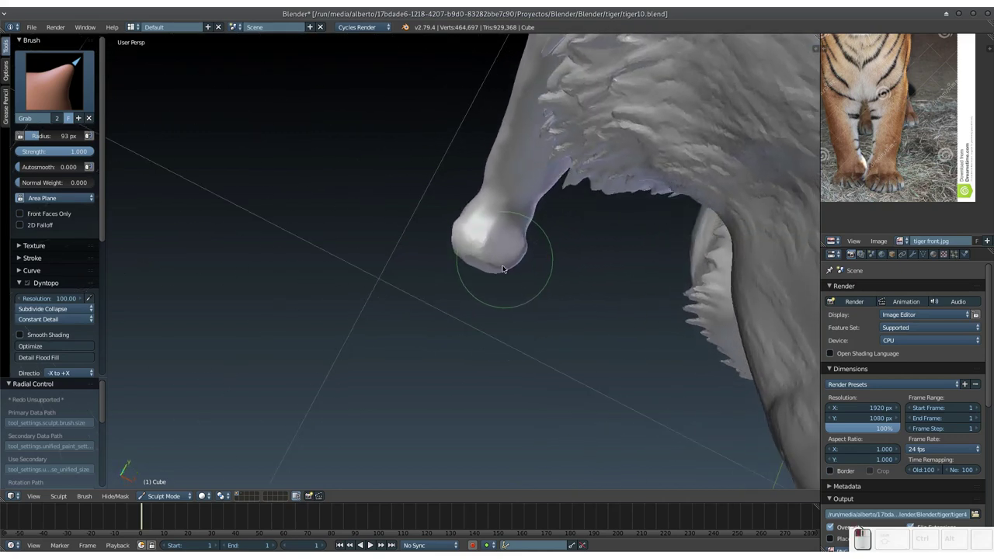
mouse_move(465, 249)
mouse_down()
mouse_move(523, 258)
mouse_move(477, 262)
mouse_move(490, 273)
mouse_up()
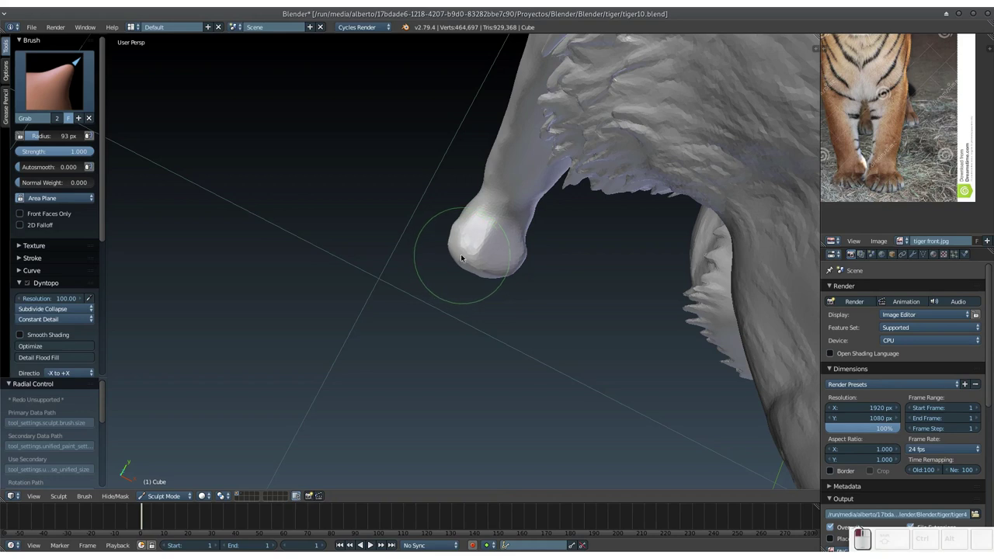
middle_drag(489, 270, 519, 260)
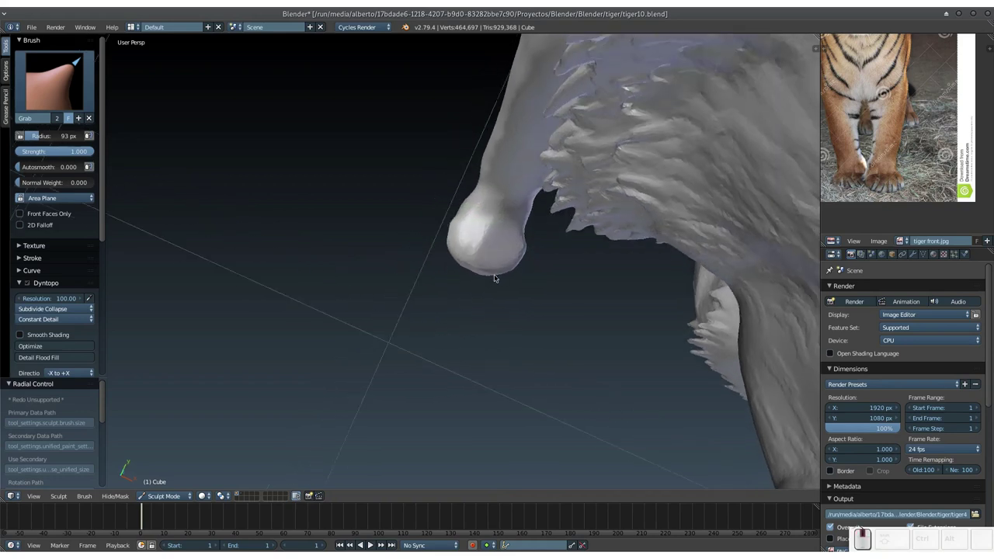
key(f)
click(501, 265)
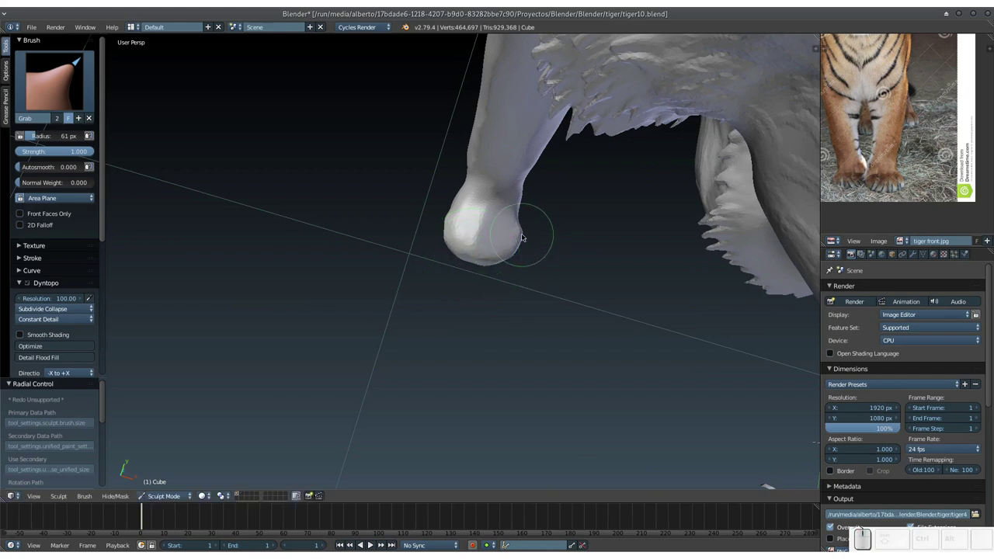
mouse_move(519, 239)
middle_down()
mouse_move(538, 195)
mouse_move(514, 220)
mouse_move(524, 259)
mouse_move(496, 207)
mouse_move(514, 261)
middle_up()
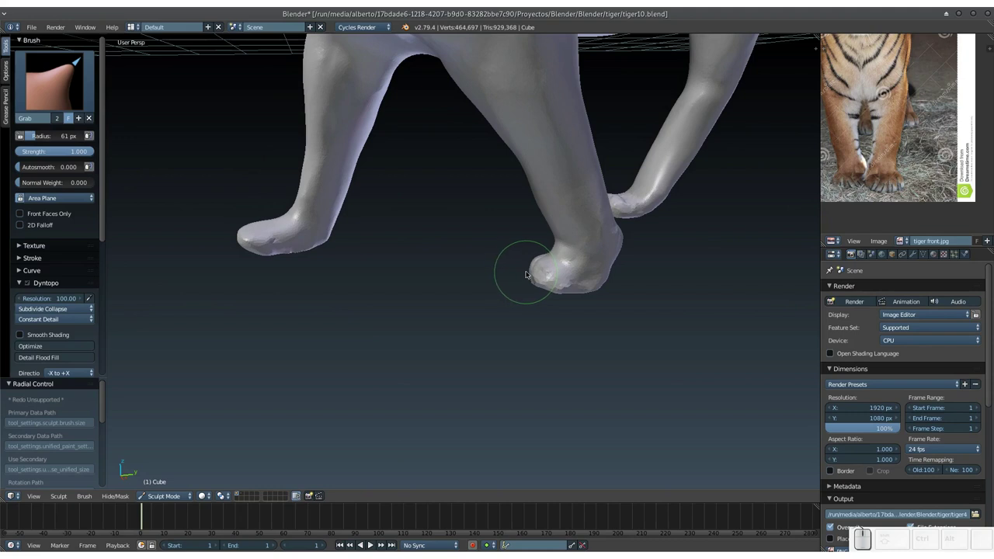
Reset the Grab radius to 93 px and pull the paw mesh up and to the left.
key(f)
click(543, 280)
mouse_move(543, 280)
middle_down()
mouse_move(541, 302)
mouse_move(543, 274)
middle_up()
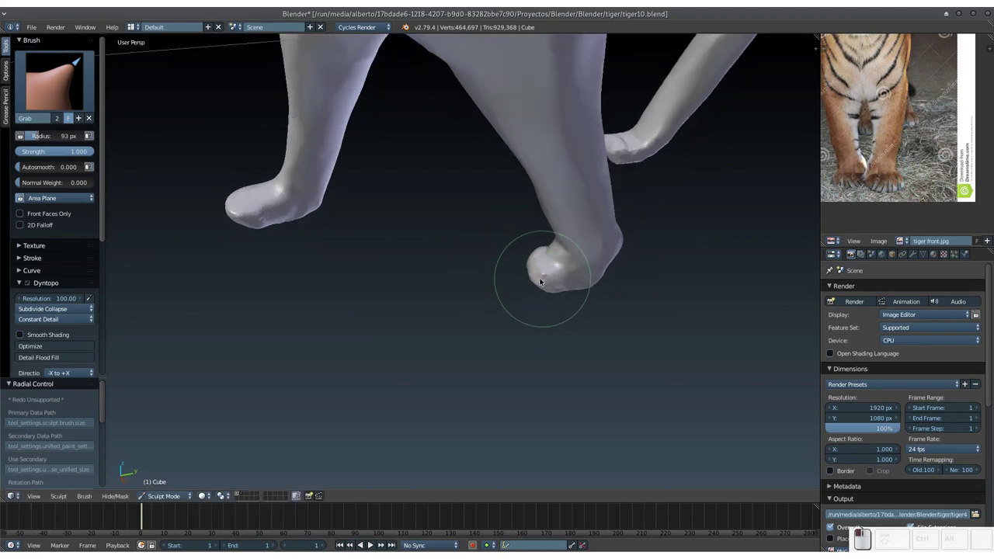
mouse_move(528, 289)
middle_down()
mouse_move(560, 246)
mouse_move(532, 280)
mouse_move(484, 283)
mouse_move(512, 308)
mouse_move(486, 311)
mouse_move(456, 278)
middle_up()
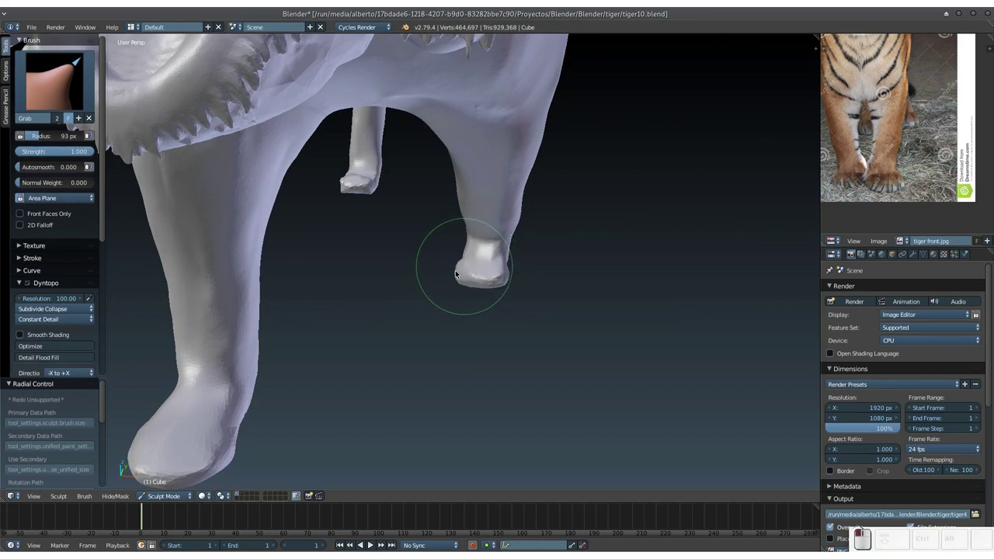
mouse_move(502, 260)
middle_down()
mouse_move(437, 259)
mouse_move(447, 258)
mouse_move(422, 233)
mouse_move(453, 261)
mouse_move(454, 297)
middle_up()
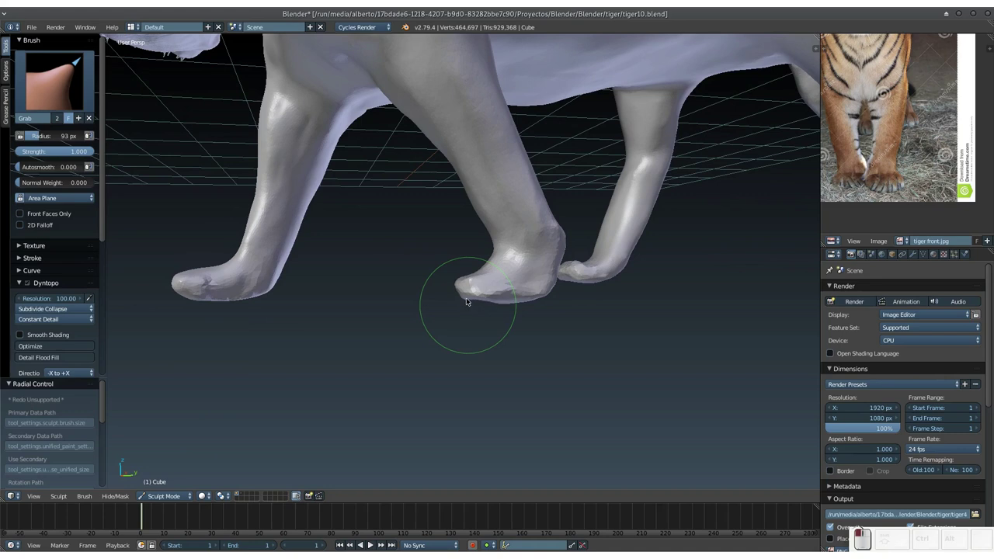
mouse_move(466, 303)
middle_down()
mouse_move(468, 323)
mouse_move(512, 345)
mouse_move(470, 260)
middle_up()
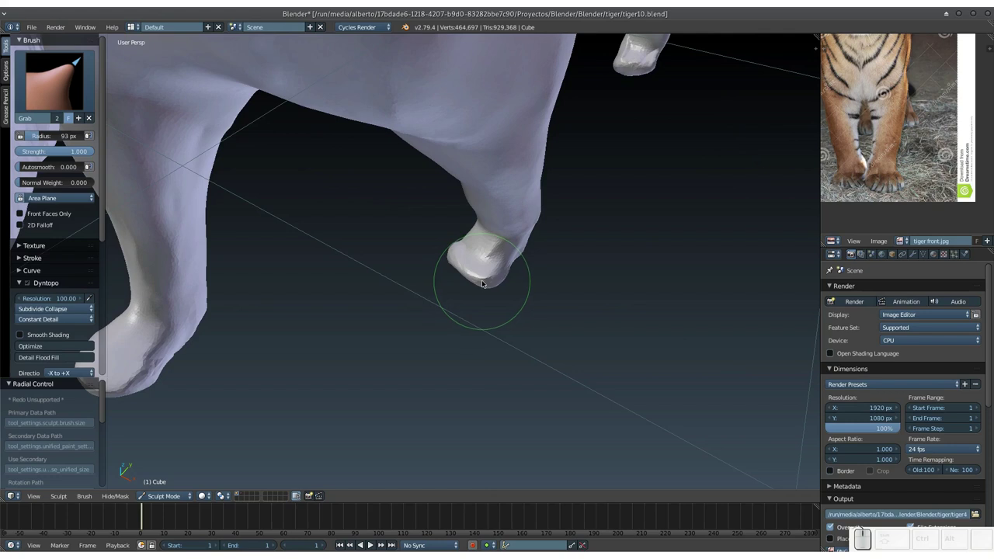
drag(480, 287, 446, 260)
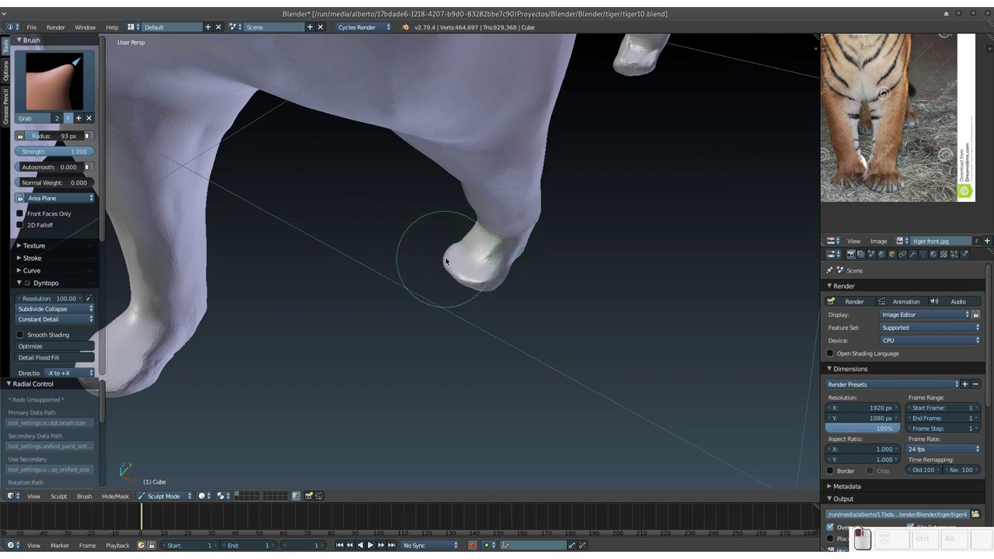
mouse_move(469, 268)
middle_down()
mouse_move(513, 222)
mouse_move(484, 255)
middle_up()
Shrink the brush to 37 px, move onto the hind leg, then enlarge it to 78 px.
key(f)
click(454, 284)
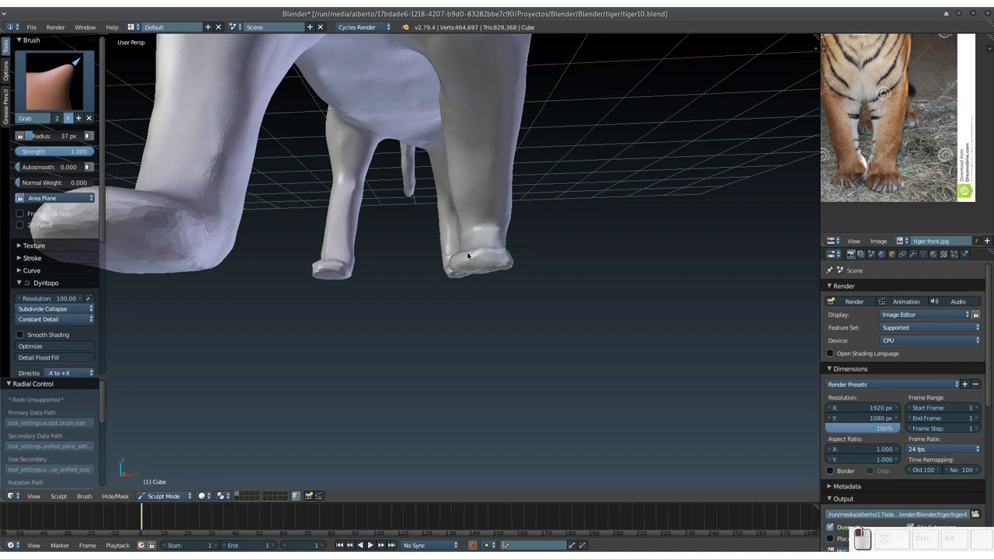
mouse_move(454, 259)
middle_down()
mouse_move(464, 288)
mouse_move(510, 257)
middle_up()
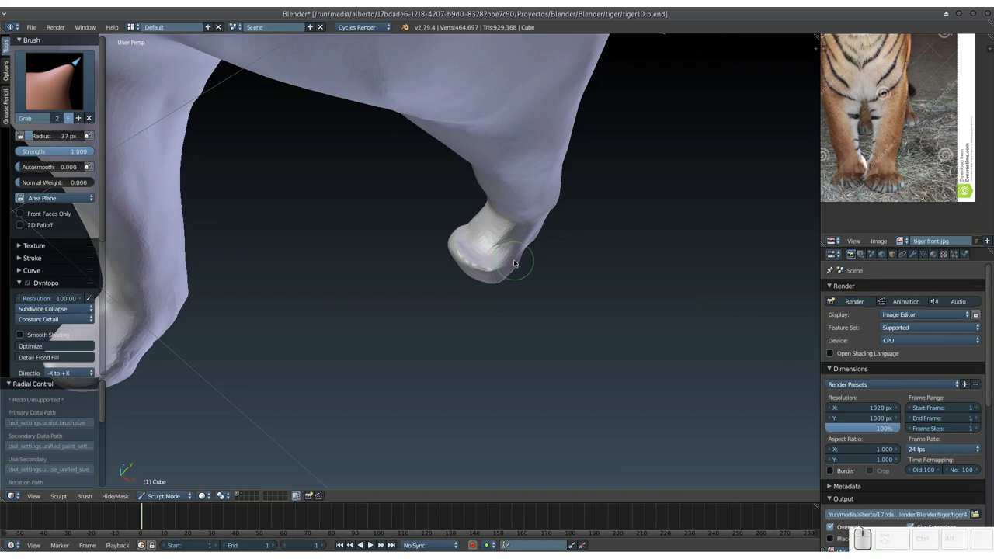
key(f)
click(532, 268)
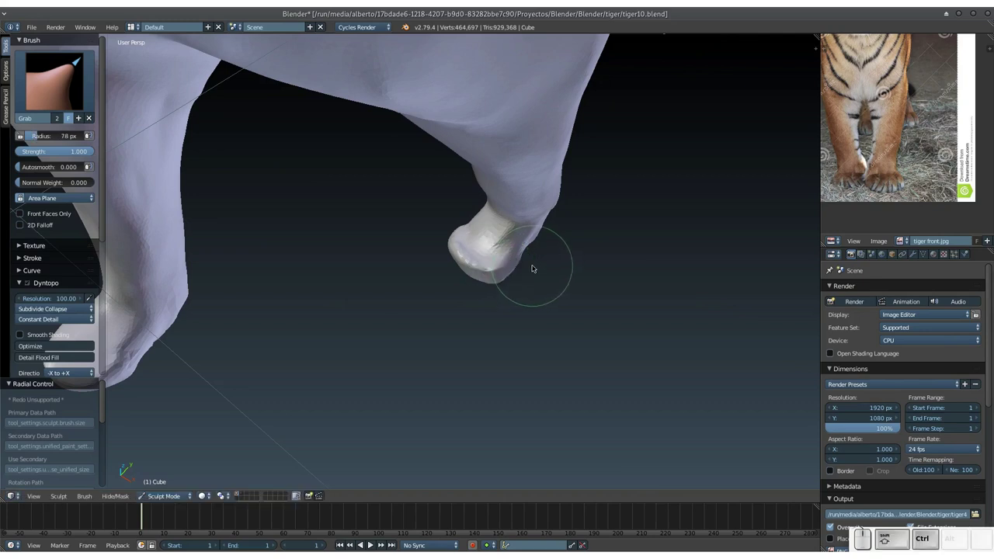
key(ctrl+shift+s)
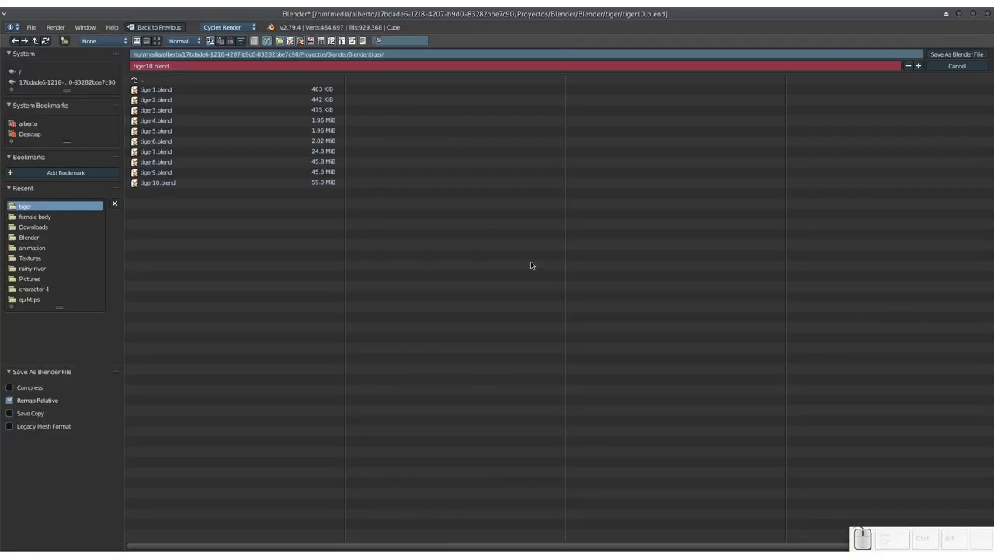
key(KP_Add)
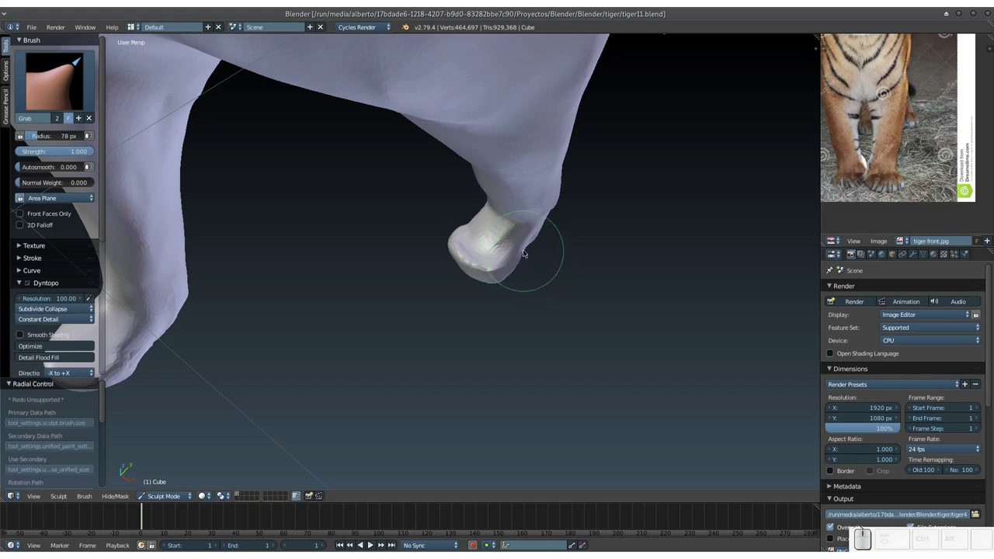
Pull the paw mesh outward, then pan and zoom in across the legs.
mouse_move(503, 252)
middle_down()
mouse_move(582, 234)
mouse_move(525, 234)
middle_up()
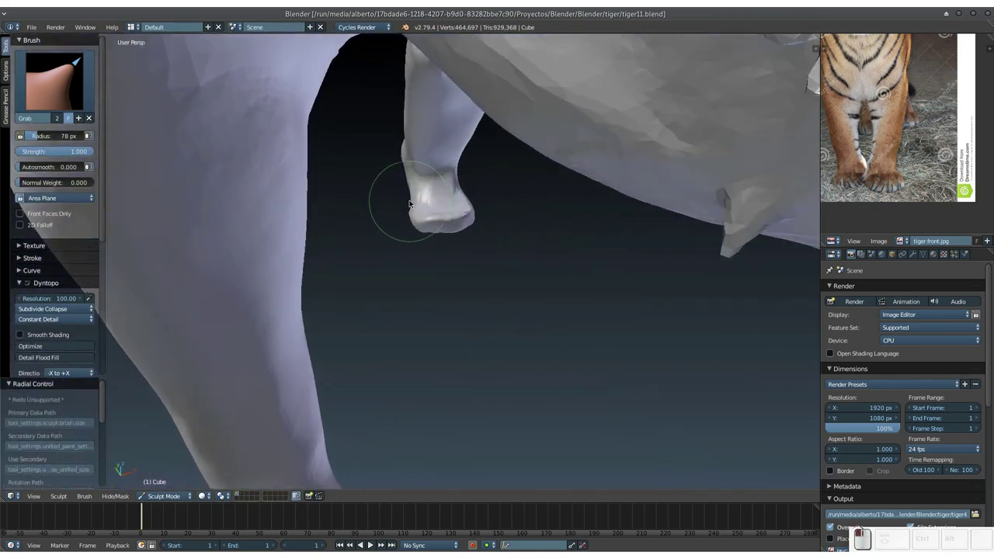
drag(417, 203, 414, 204)
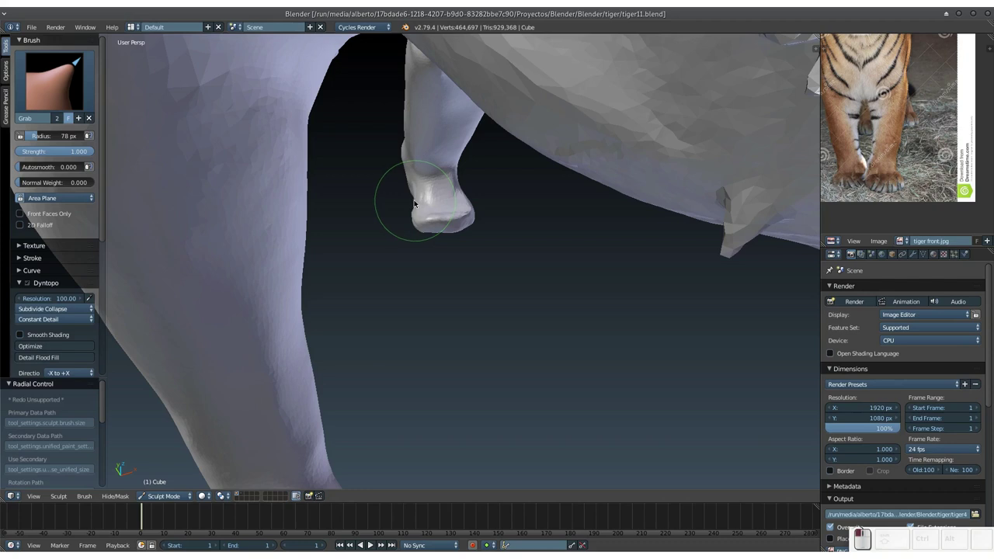
mouse_move(497, 190)
shift+middle_down()
mouse_move(489, 185)
mouse_move(479, 240)
mouse_move(484, 275)
mouse_move(437, 254)
mouse_move(442, 308)
mouse_move(422, 277)
mouse_move(457, 414)
shift+middle_up()
scroll(466, 260, up, 3)
Reshape the foot tip, notching its bottom and pushing its lower corners down and out.
mouse_move(466, 312)
mouse_down()
mouse_move(446, 340)
mouse_move(411, 346)
mouse_move(423, 356)
mouse_up()
drag(455, 310, 454, 303)
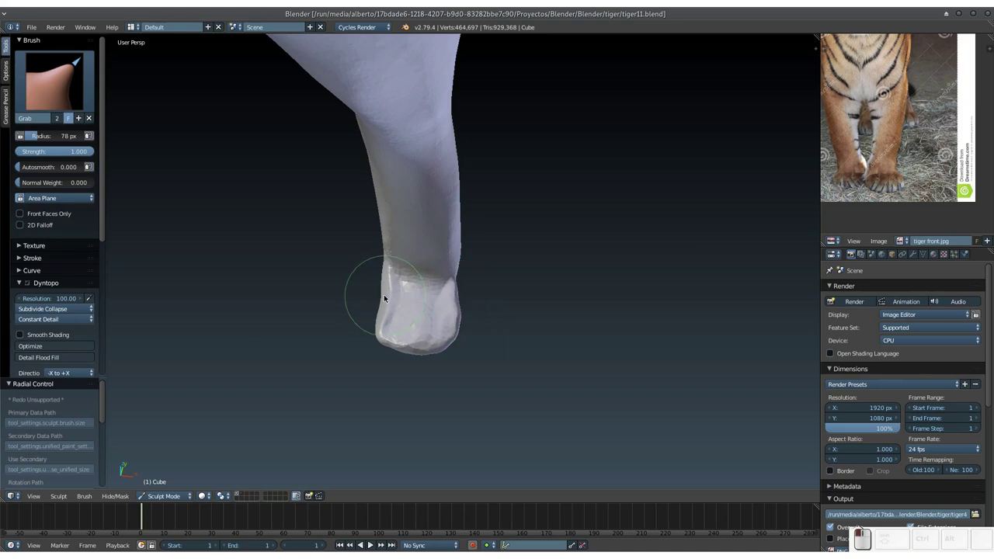
drag(380, 299, 354, 322)
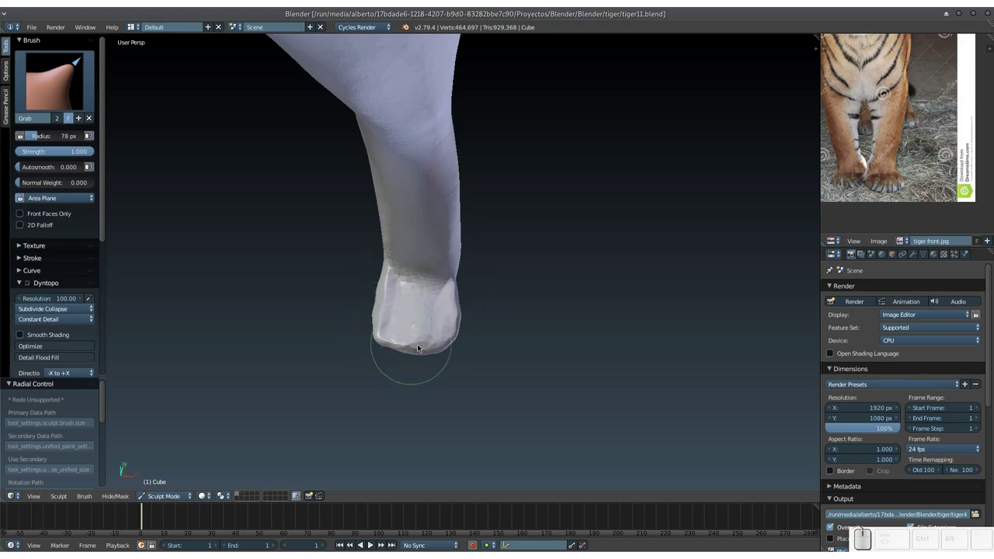
mouse_move(422, 347)
mouse_down()
mouse_move(380, 346)
mouse_move(406, 329)
mouse_up()
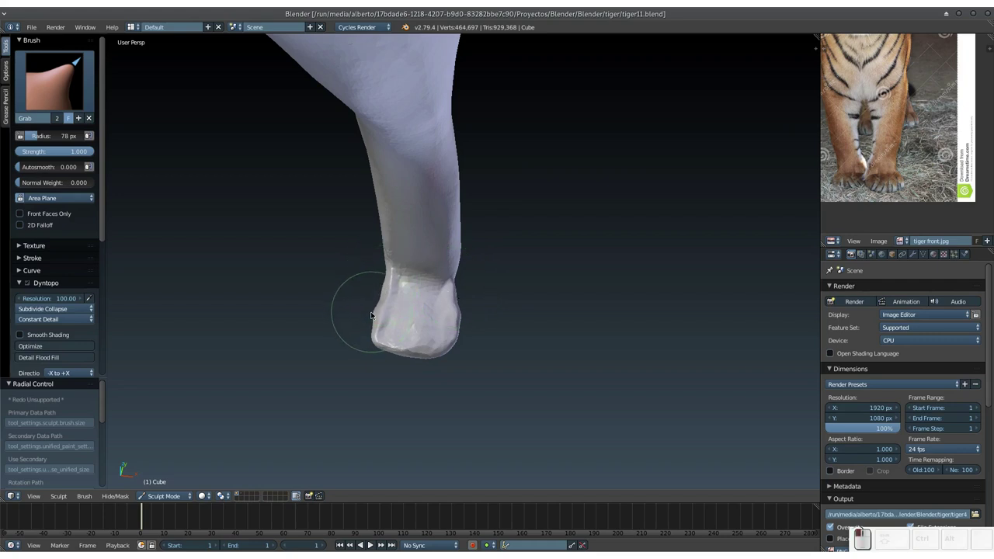
mouse_move(454, 301)
middle_down()
mouse_move(367, 222)
mouse_move(533, 332)
mouse_move(450, 292)
mouse_move(515, 328)
mouse_move(499, 321)
mouse_move(427, 195)
mouse_move(477, 265)
mouse_move(442, 297)
mouse_move(447, 308)
mouse_move(435, 320)
mouse_move(373, 283)
middle_up()
scroll(477, 265, down, 1)
scroll(441, 282, down, 2)
scroll(441, 285, down, 2)
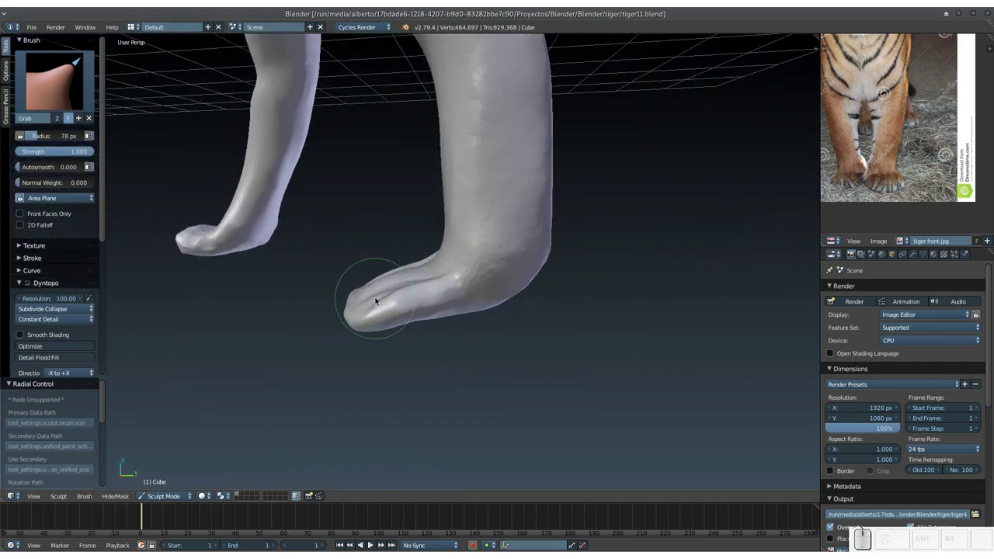
Pull the foot tip forward, stretching the foot along its length and slightly outward.
drag(376, 294, 411, 284)
mouse_move(398, 280)
middle_down()
mouse_move(497, 281)
mouse_move(379, 278)
middle_up()
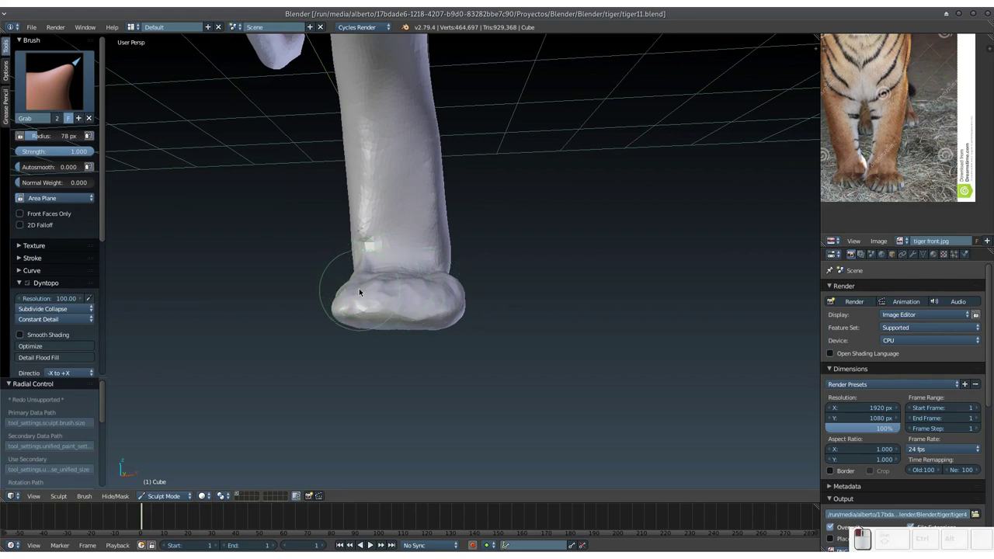
mouse_move(409, 282)
middle_down()
mouse_move(378, 269)
mouse_move(416, 291)
mouse_move(396, 324)
middle_up()
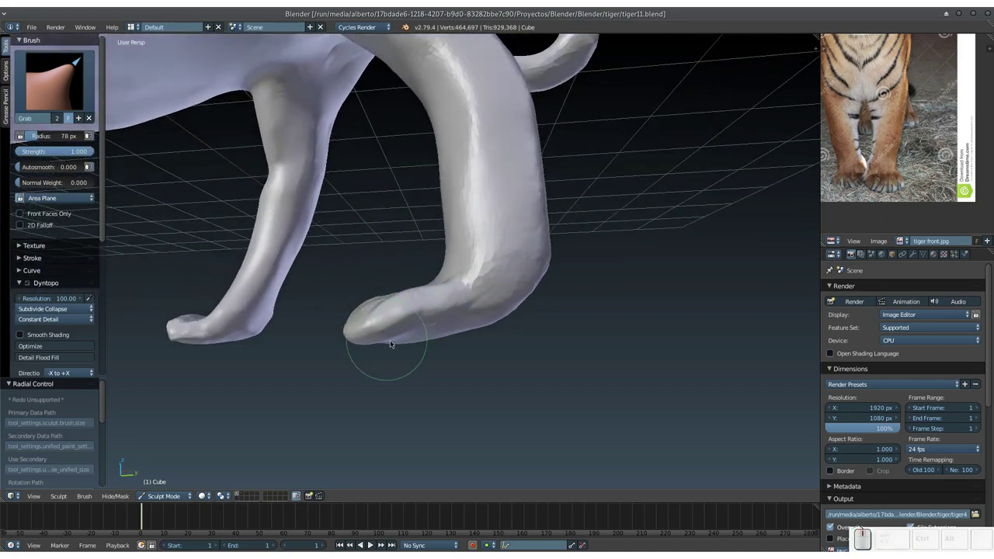
drag(410, 345, 412, 344)
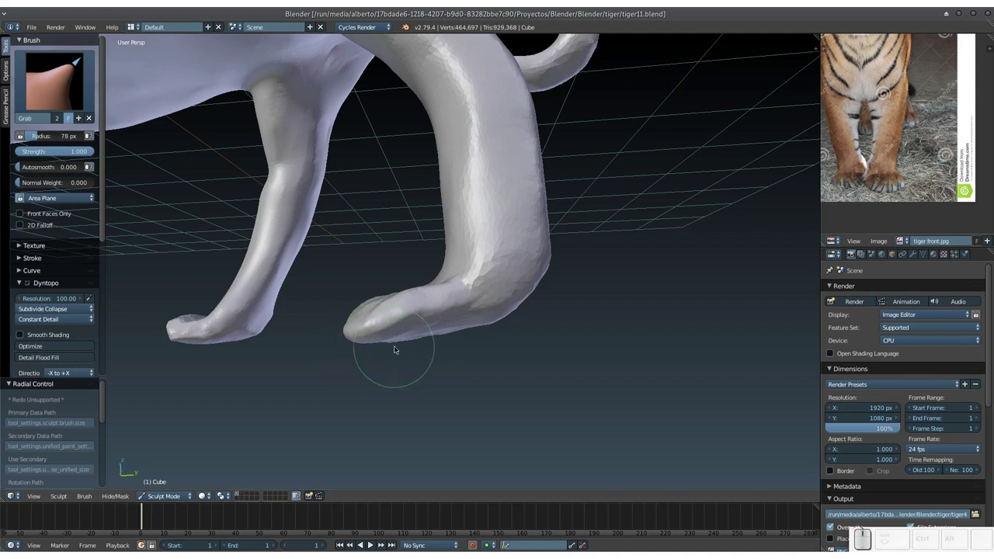
middle_drag(365, 334, 462, 324)
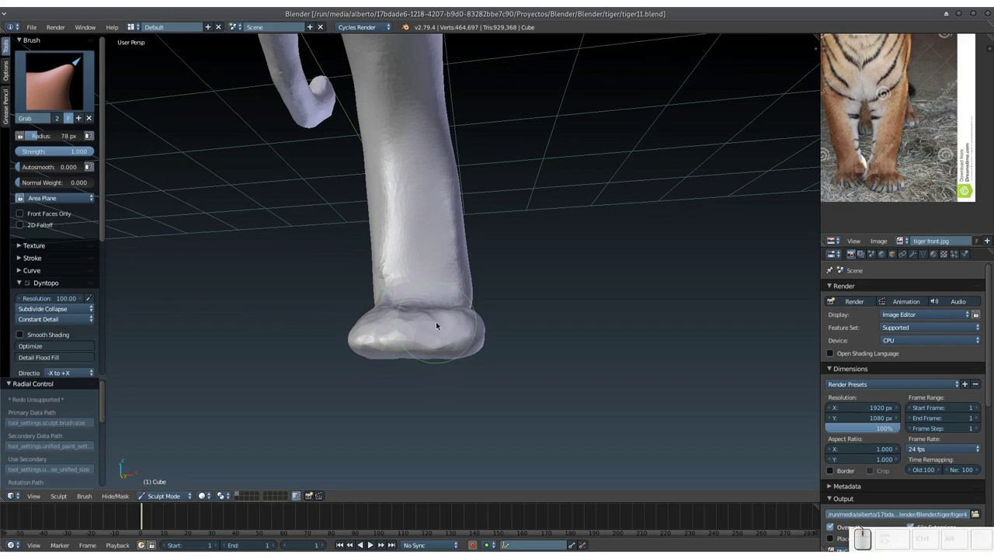
shift+middle_drag(429, 326, 503, 310)
drag(483, 318, 520, 309)
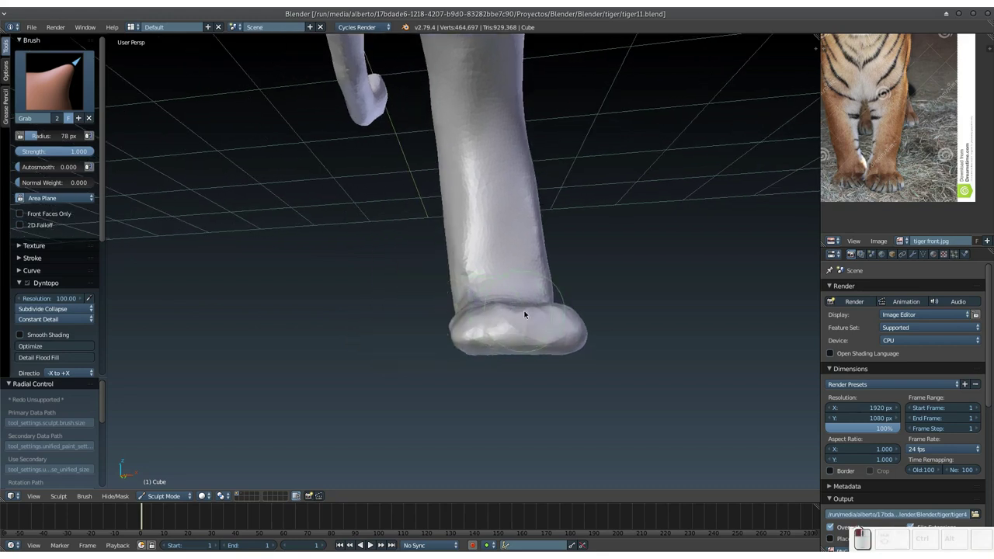
mouse_move(514, 307)
middle_down()
mouse_move(499, 315)
mouse_move(548, 341)
mouse_move(535, 324)
mouse_move(561, 315)
mouse_move(590, 273)
mouse_move(528, 233)
mouse_move(465, 246)
mouse_move(501, 302)
mouse_move(479, 298)
middle_up()
Pull the left hind foot's lower edges down and outward into a squarer shape.
mouse_move(480, 337)
middle_down()
mouse_move(410, 284)
mouse_move(499, 290)
mouse_move(461, 271)
middle_up()
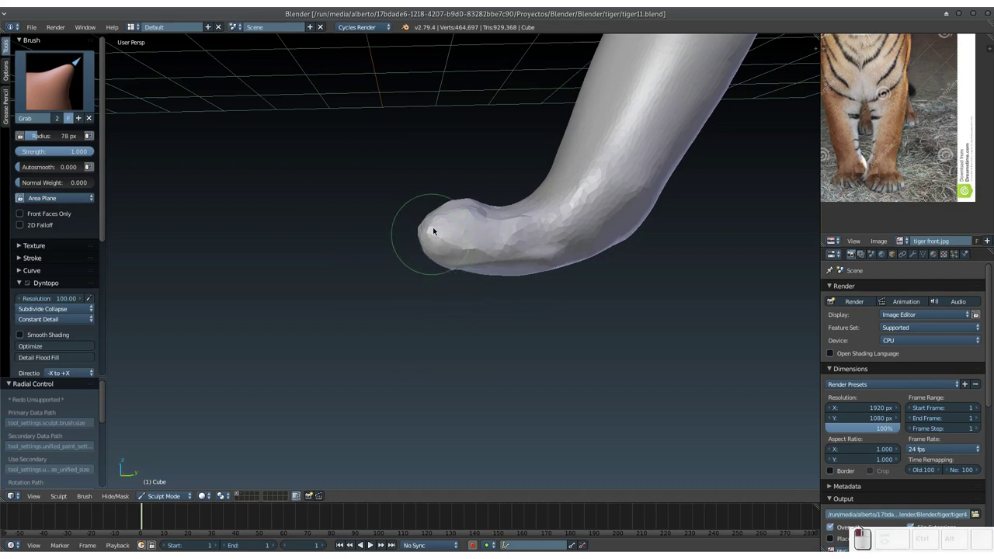
mouse_move(455, 202)
middle_down()
mouse_move(550, 218)
mouse_move(517, 251)
mouse_move(501, 234)
mouse_move(526, 269)
mouse_move(462, 252)
middle_up()
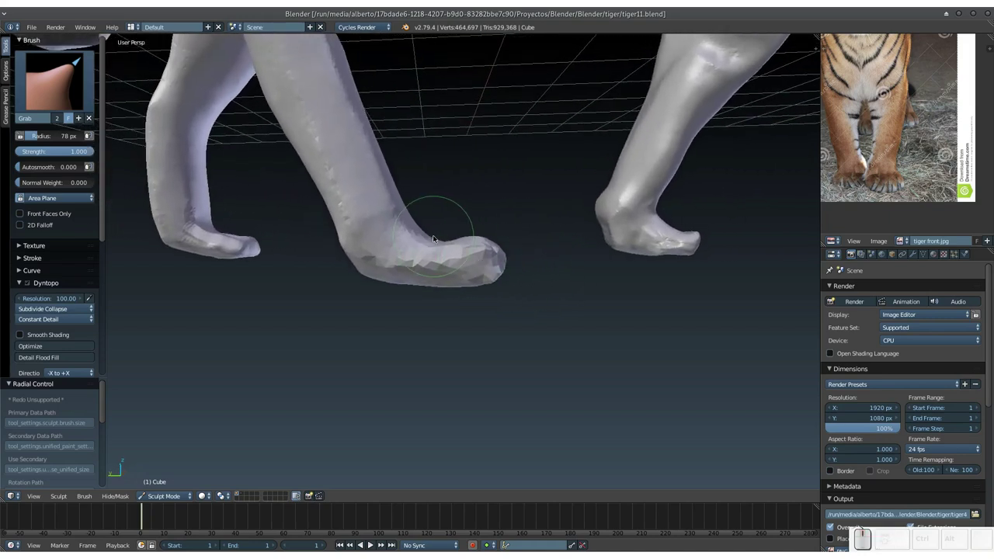
drag(428, 226, 427, 234)
mouse_move(427, 222)
middle_down()
mouse_move(355, 230)
mouse_move(454, 203)
mouse_move(434, 224)
mouse_move(421, 279)
mouse_move(499, 308)
mouse_move(466, 315)
middle_up()
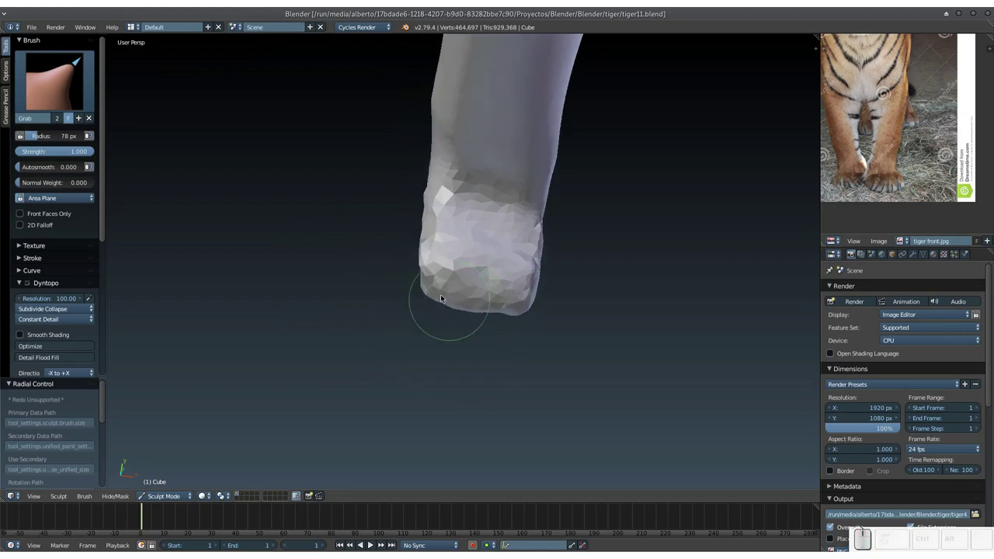
drag(497, 312, 458, 319)
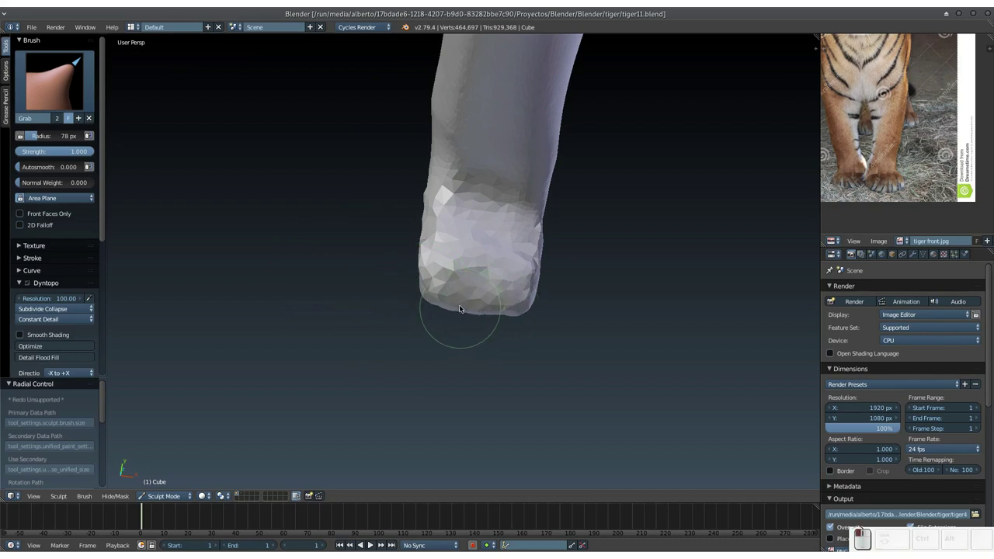
mouse_move(476, 295)
middle_down()
mouse_move(467, 260)
mouse_move(514, 294)
middle_up()
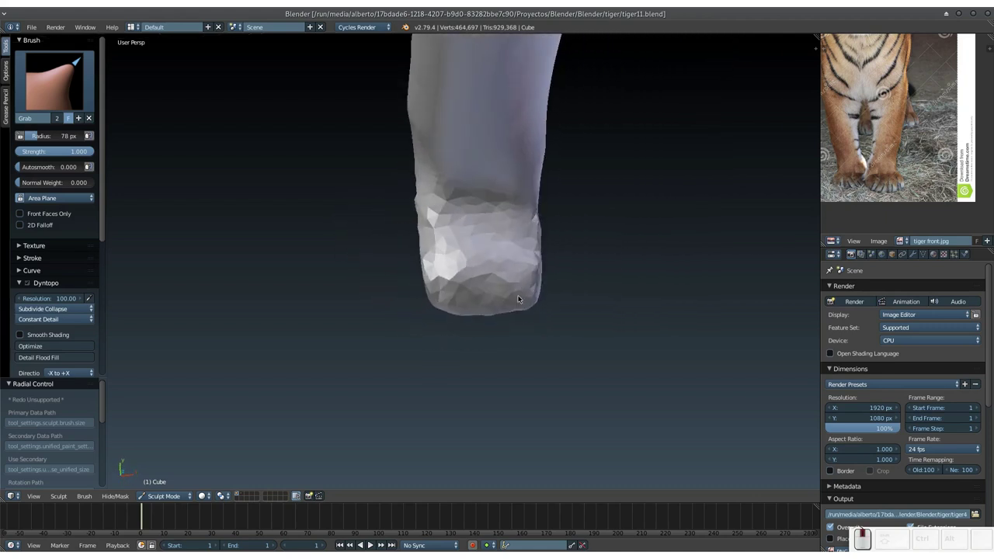
Switch to the Smooth brush and save the sculpt file.
key(s)
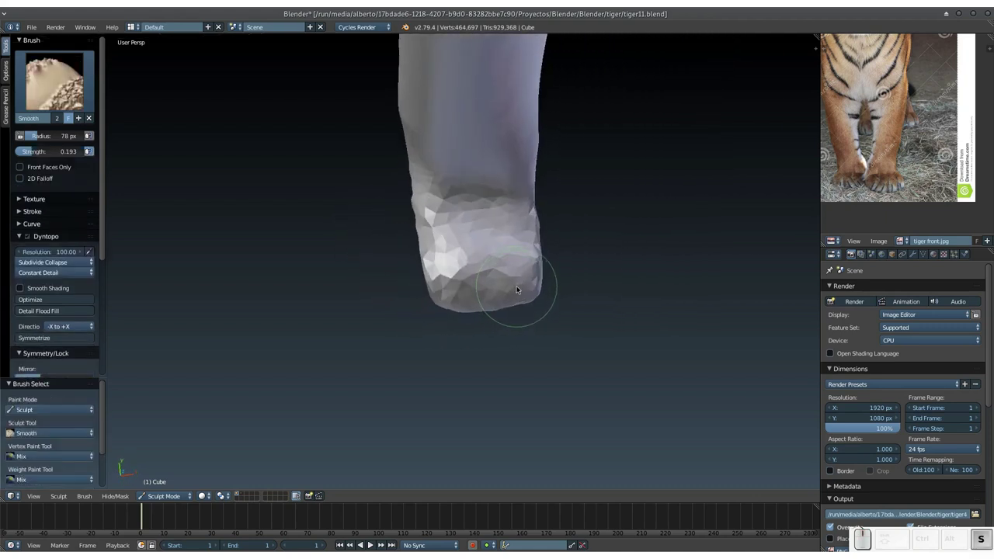
key(ctrl+s)
key(Return)
Smooth the leg's bottom and faceted edge, setting the brush to 47 px and 0.386 strength.
drag(517, 290, 472, 288)
key(f)
click(458, 293)
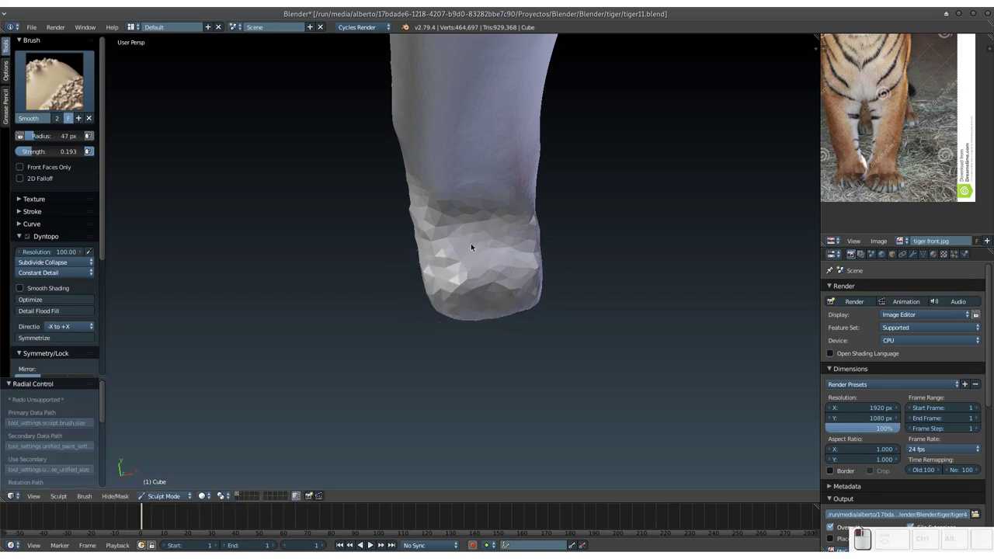
drag(435, 194, 424, 213)
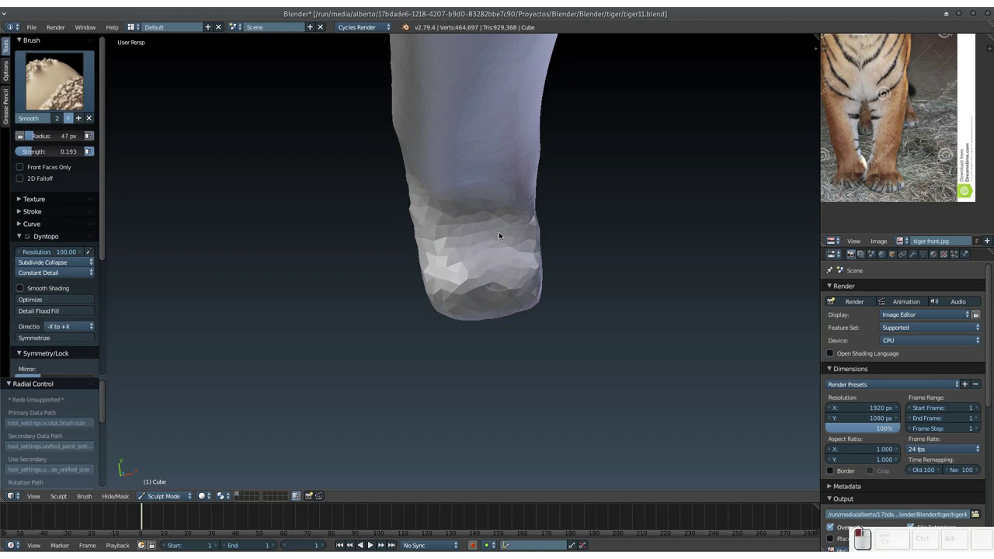
mouse_move(535, 260)
middle_down()
mouse_move(488, 250)
mouse_move(561, 195)
mouse_move(555, 233)
middle_up()
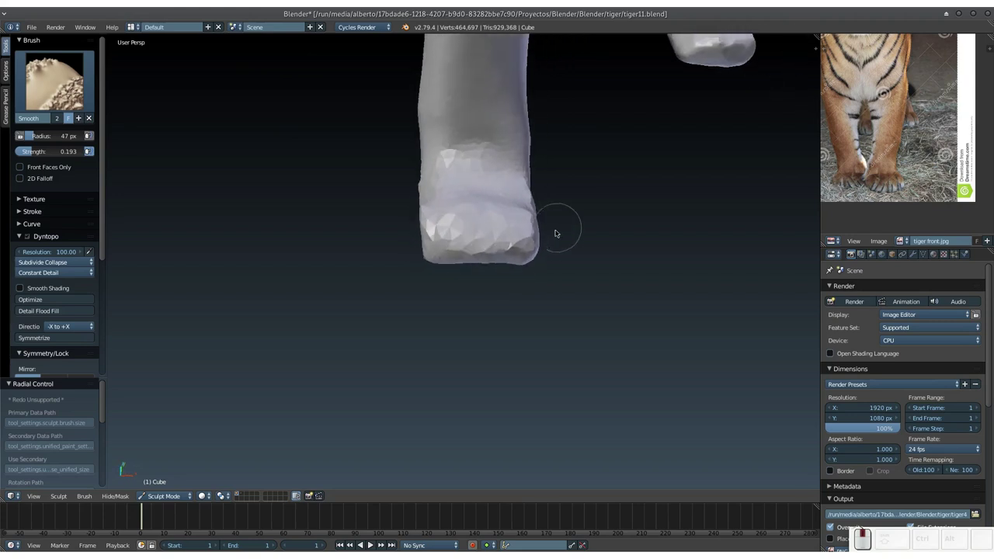
key(shift+f)
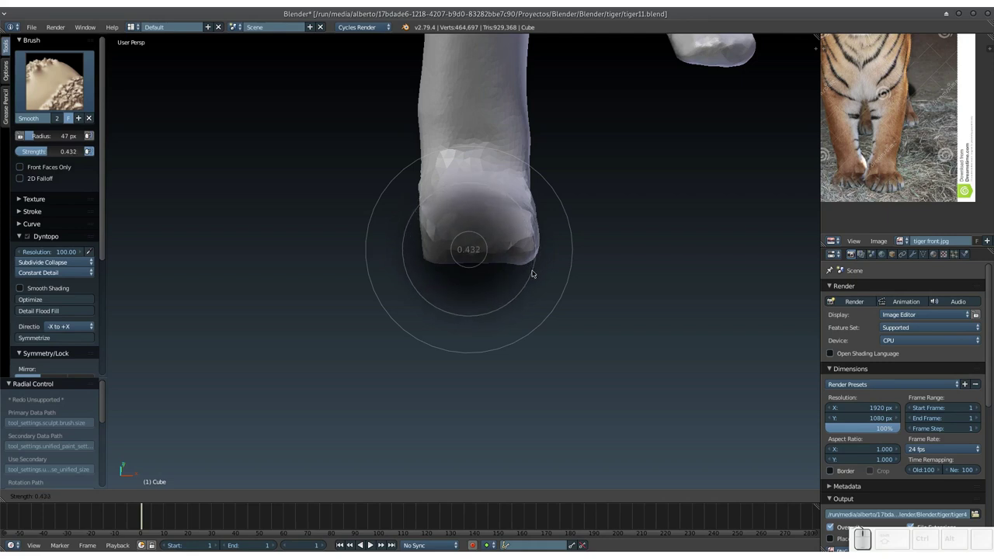
click(535, 275)
Smooth the foot's surface from the side to soften its faceted tip.
middle_drag(506, 269, 527, 236)
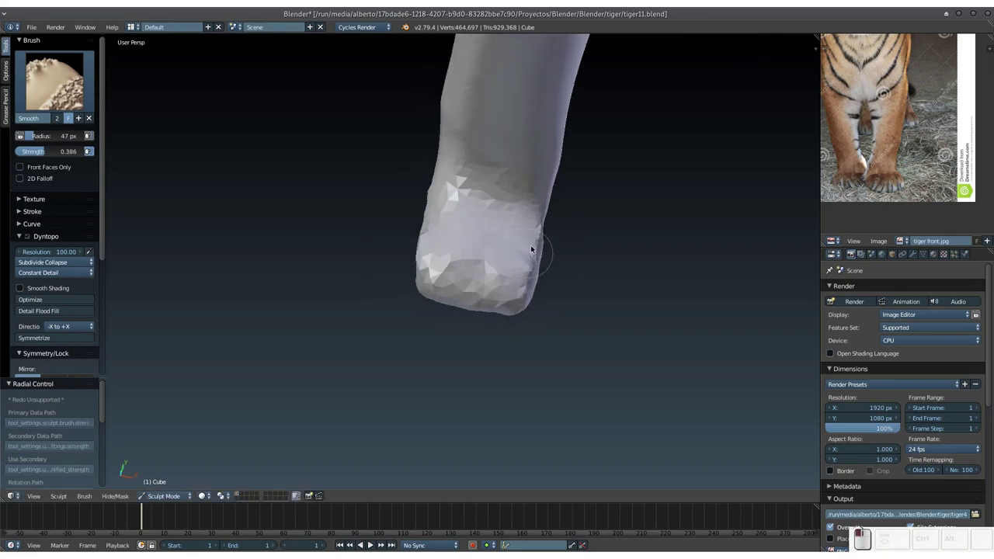
mouse_move(448, 244)
middle_down()
mouse_move(476, 179)
mouse_move(455, 204)
mouse_move(335, 198)
middle_up()
drag(328, 205, 443, 210)
middle_drag(443, 210, 416, 205)
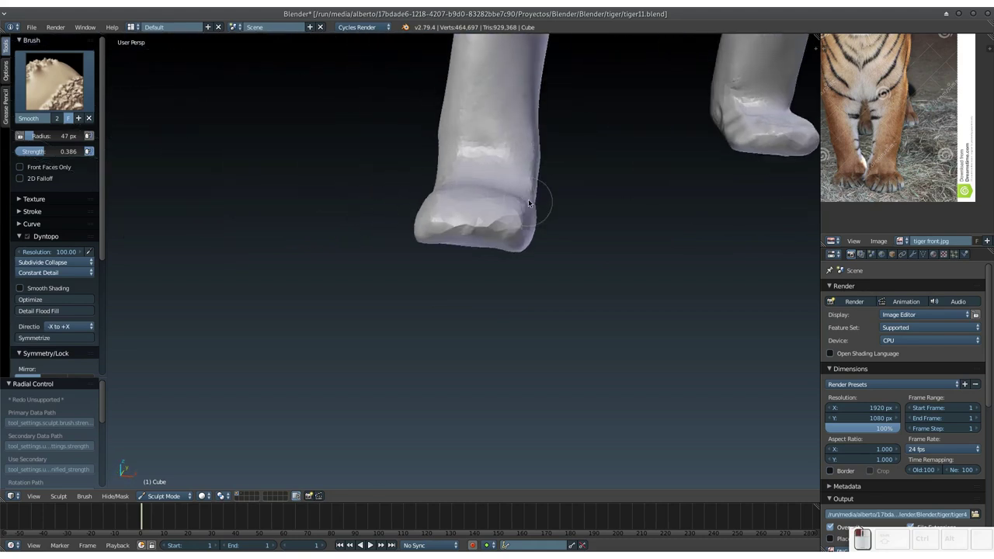
mouse_move(481, 219)
middle_down()
mouse_move(457, 185)
mouse_move(495, 147)
mouse_move(481, 145)
middle_up()
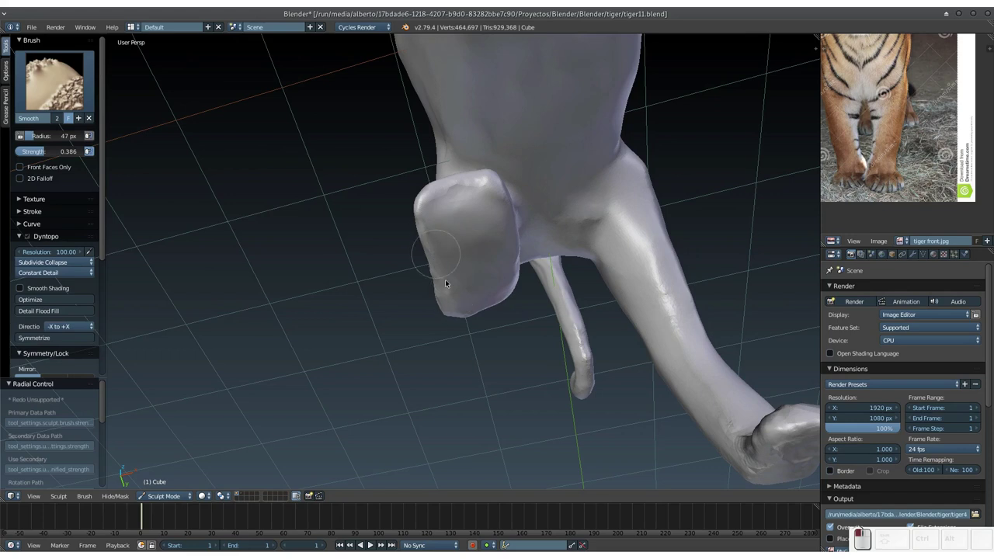
Smooth the second leg's ankle surface and look at the paws from below.
mouse_move(480, 259)
middle_down()
mouse_move(473, 317)
mouse_move(470, 257)
mouse_move(427, 259)
mouse_move(439, 255)
middle_up()
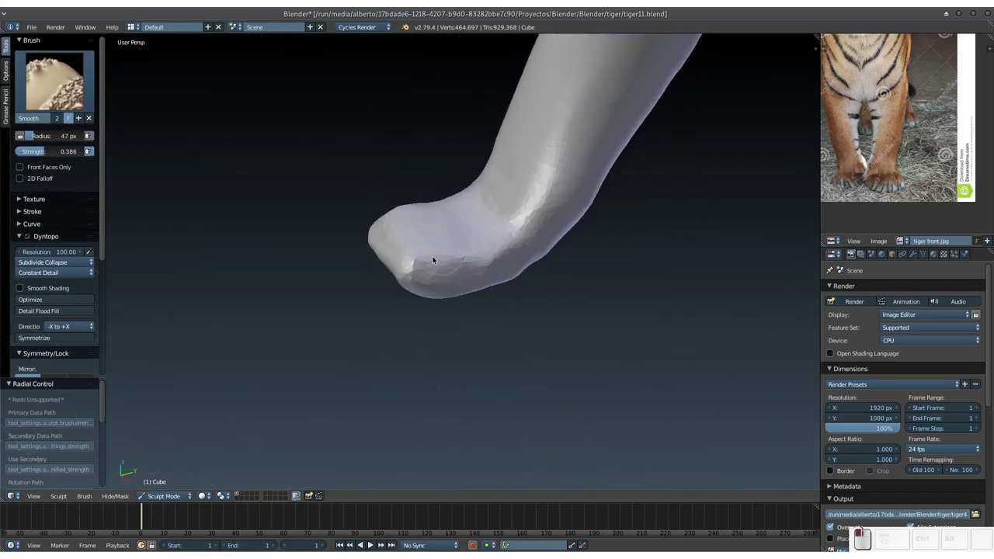
mouse_move(411, 284)
middle_down()
mouse_move(450, 277)
mouse_move(451, 230)
mouse_move(453, 240)
mouse_move(505, 242)
mouse_move(508, 229)
mouse_move(465, 179)
middle_up()
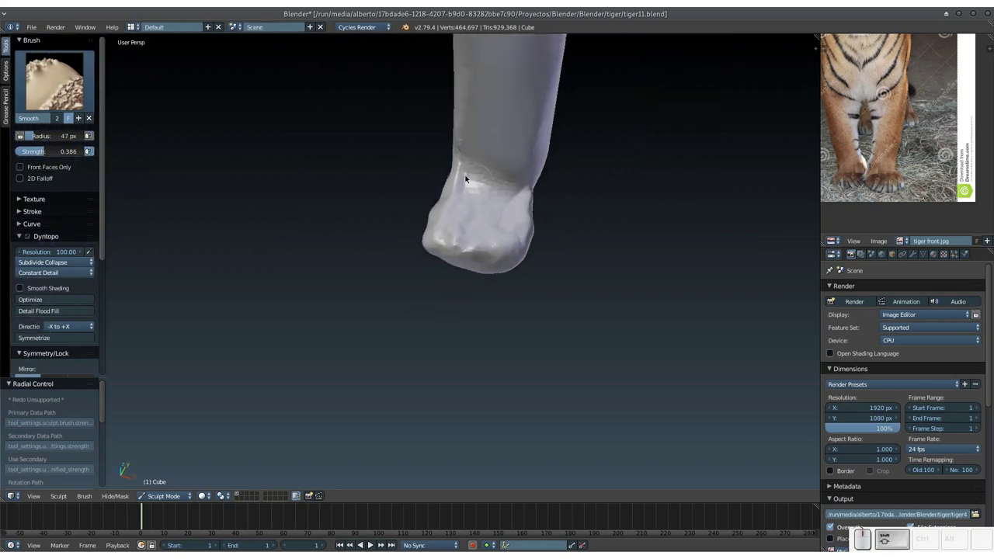
drag(465, 179, 460, 154)
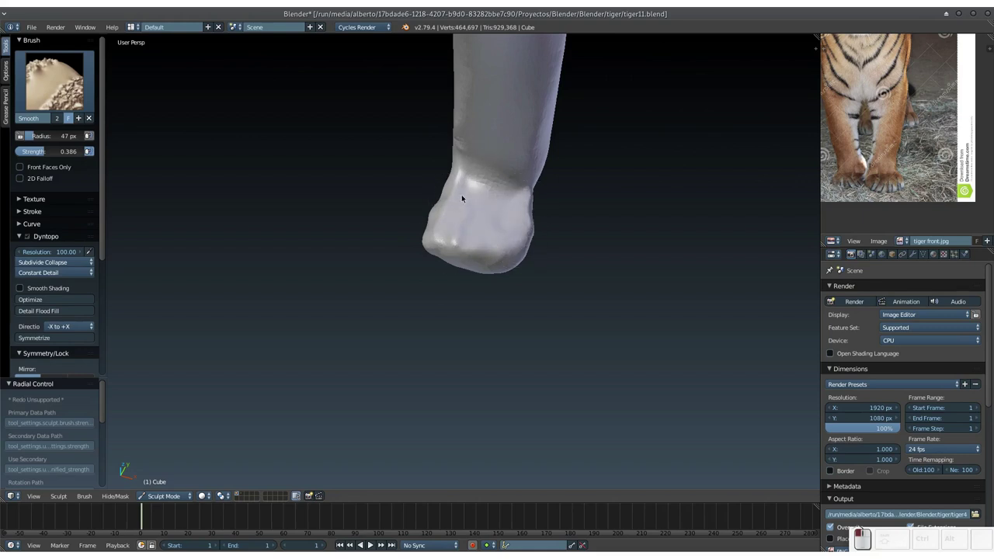
mouse_move(458, 132)
middle_down()
mouse_move(523, 244)
mouse_move(524, 291)
middle_up()
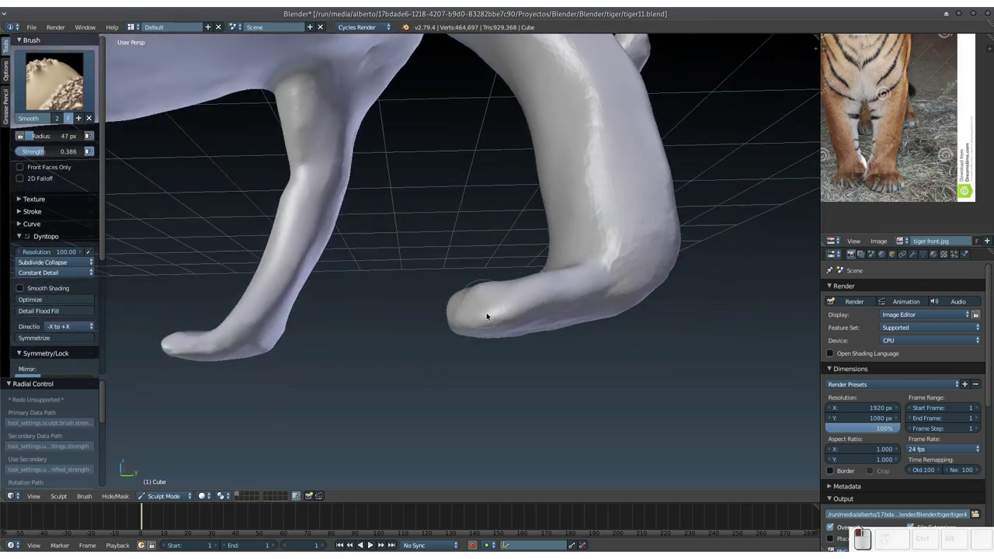
mouse_move(509, 281)
middle_down()
mouse_move(506, 303)
mouse_move(502, 266)
mouse_move(553, 256)
mouse_move(564, 274)
mouse_move(495, 362)
middle_up()
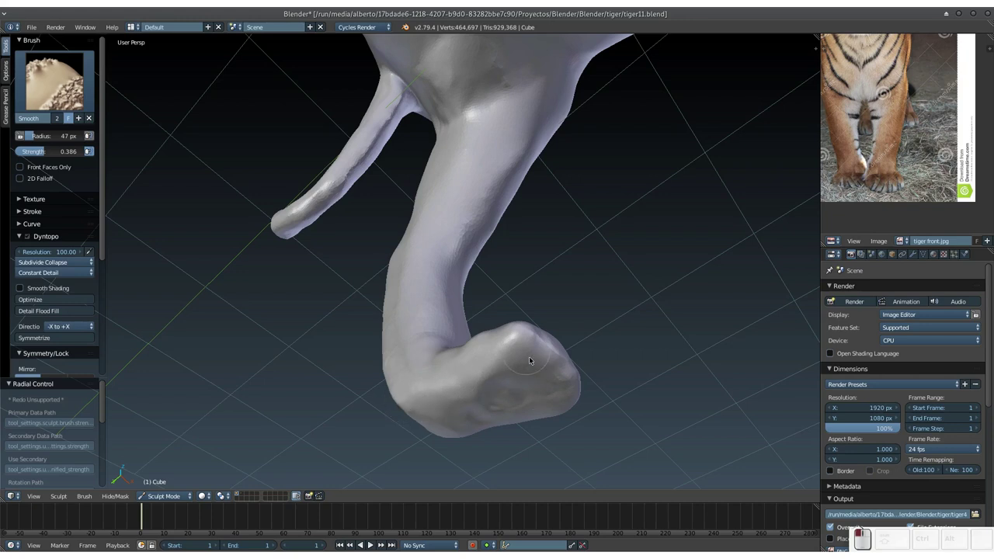
mouse_move(469, 386)
middle_down()
mouse_move(463, 342)
mouse_move(549, 298)
mouse_move(558, 337)
middle_up()
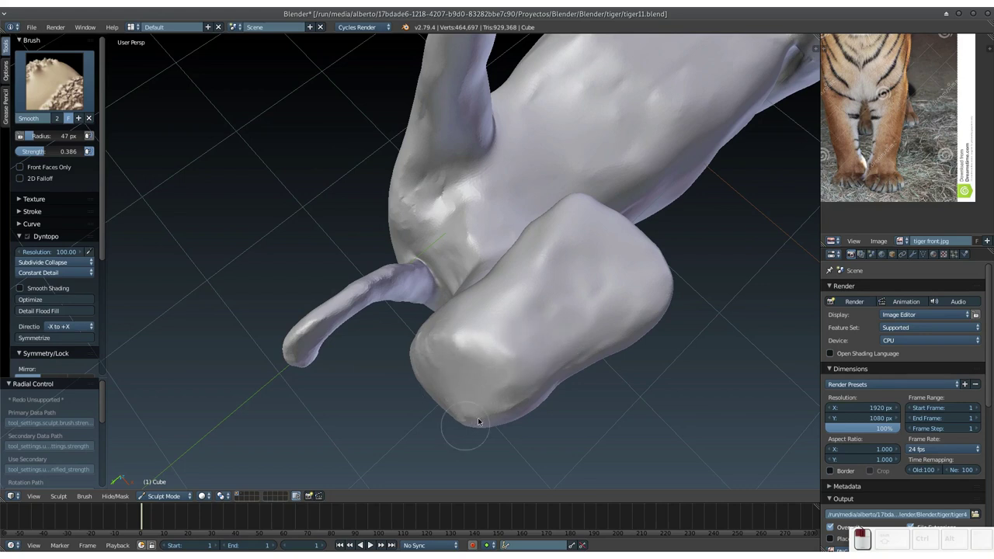
mouse_move(442, 351)
middle_down()
mouse_move(468, 378)
mouse_move(434, 388)
mouse_move(625, 316)
mouse_move(521, 318)
mouse_move(506, 295)
mouse_move(513, 340)
mouse_move(483, 343)
middle_up()
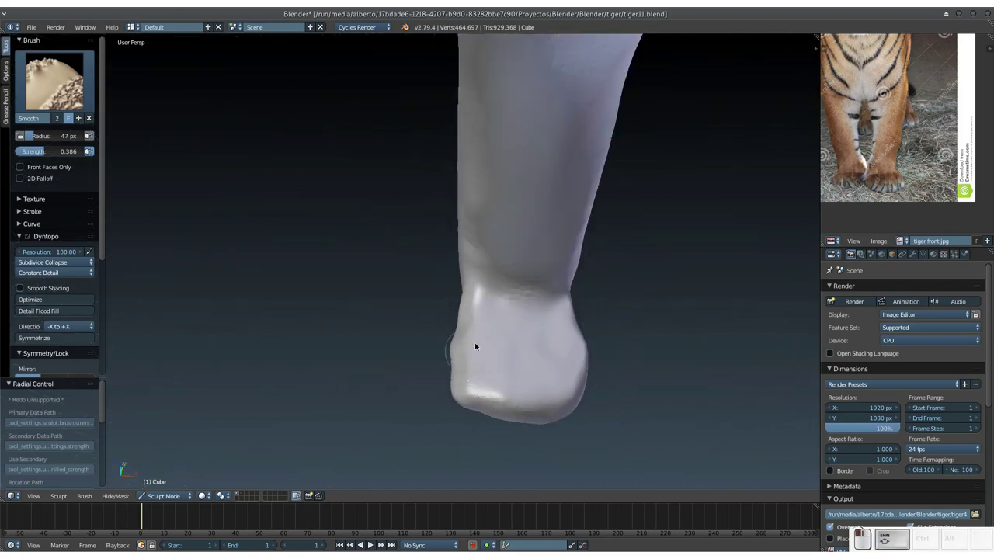
middle_drag(410, 344, 497, 290)
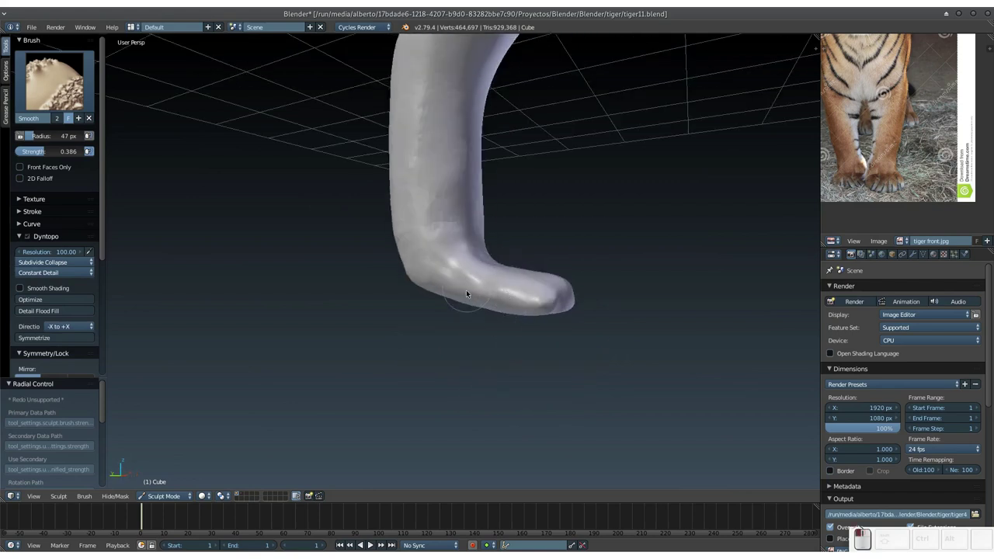
mouse_move(543, 277)
middle_down()
mouse_move(492, 295)
mouse_move(497, 335)
mouse_move(493, 302)
mouse_move(493, 314)
middle_up()
scroll(492, 314, down, 2)
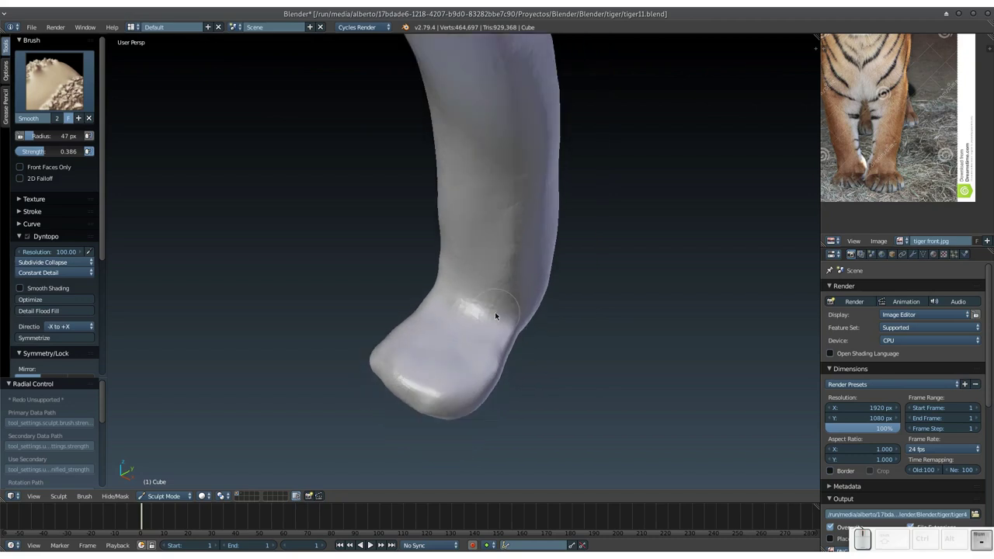
scroll(492, 315, down, 3)
scroll(492, 315, down, 3)
scroll(492, 314, down, 2)
Smooth the front, right and raised paws, then save over tiger11.blend.
mouse_move(313, 395)
middle_down()
mouse_move(428, 261)
mouse_move(450, 269)
mouse_move(549, 230)
middle_up()
scroll(547, 230, up, 2)
scroll(566, 215, up, 2)
mouse_move(585, 199)
middle_down()
mouse_move(493, 304)
mouse_move(428, 256)
mouse_move(461, 262)
mouse_move(399, 284)
middle_up()
mouse_move(354, 329)
mouse_down()
mouse_move(310, 325)
mouse_move(344, 340)
mouse_up()
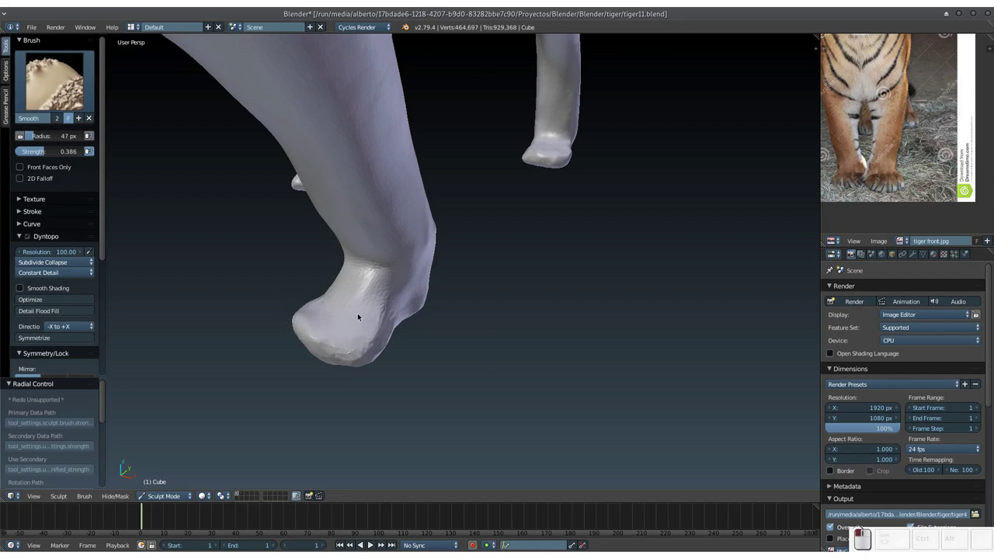
mouse_move(321, 313)
middle_down()
mouse_move(482, 277)
mouse_move(567, 207)
middle_up()
mouse_move(566, 206)
mouse_down()
mouse_move(604, 247)
mouse_move(595, 228)
mouse_up()
mouse_move(595, 229)
middle_down()
mouse_move(536, 104)
mouse_move(494, 95)
mouse_move(474, 141)
middle_up()
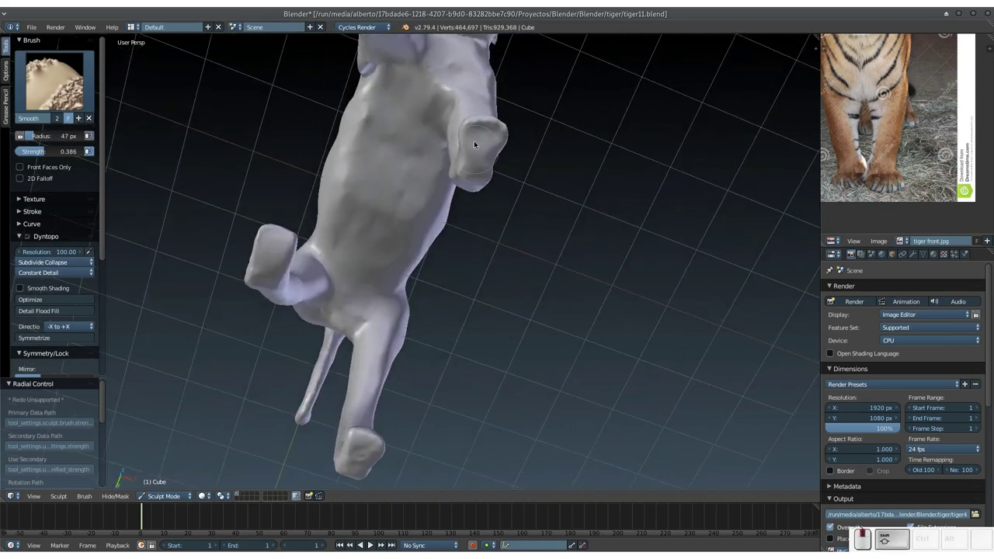
mouse_move(467, 171)
mouse_down()
mouse_move(482, 175)
mouse_move(486, 131)
mouse_move(481, 155)
mouse_move(490, 147)
mouse_up()
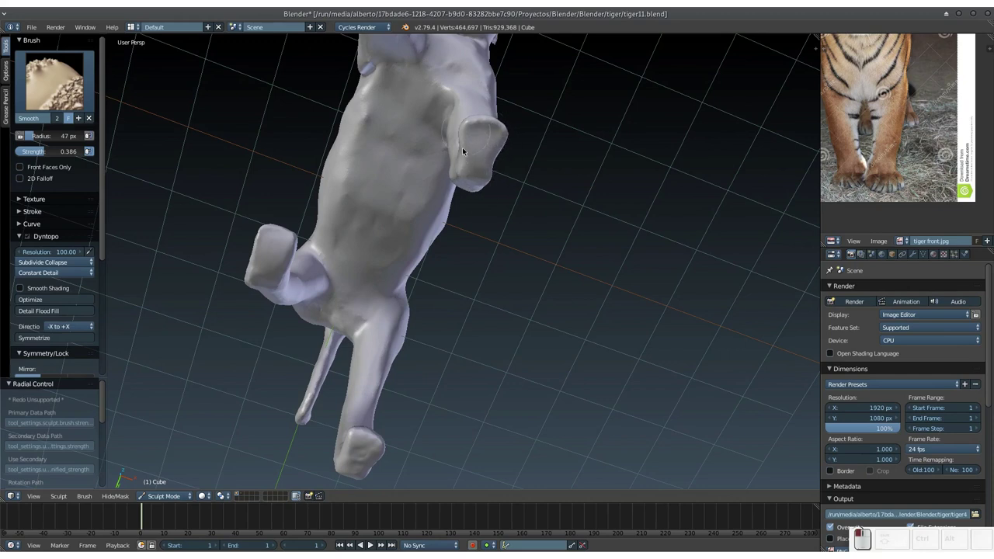
key(ctrl+s)
key(Return)
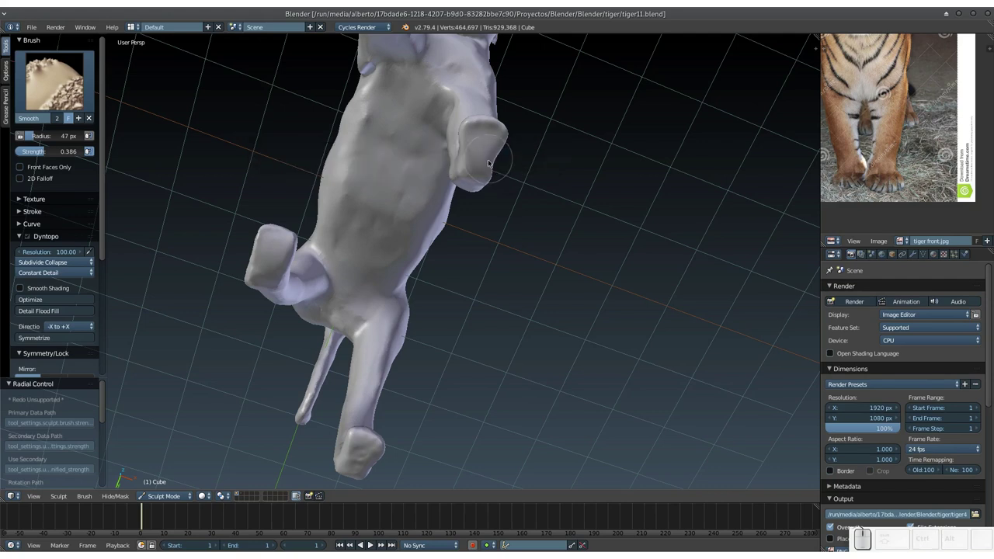
Orbit and zoom to a close frontal view of both front feet.
mouse_move(486, 193)
middle_down()
mouse_move(472, 271)
mouse_move(511, 251)
mouse_move(466, 297)
middle_up()
scroll(512, 251, up, 4)
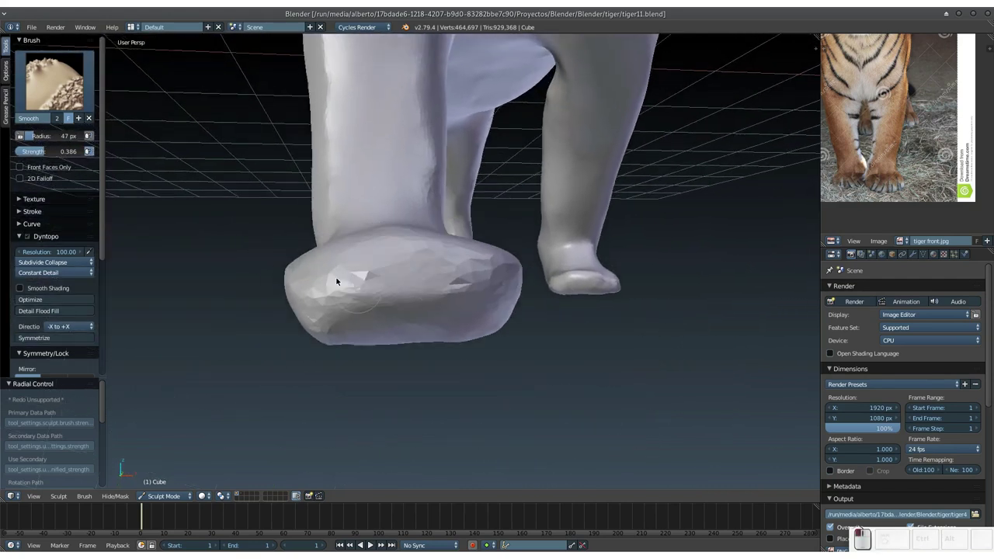
mouse_move(496, 299)
middle_down()
mouse_move(425, 308)
mouse_move(428, 348)
mouse_move(428, 171)
mouse_move(478, 311)
middle_up()
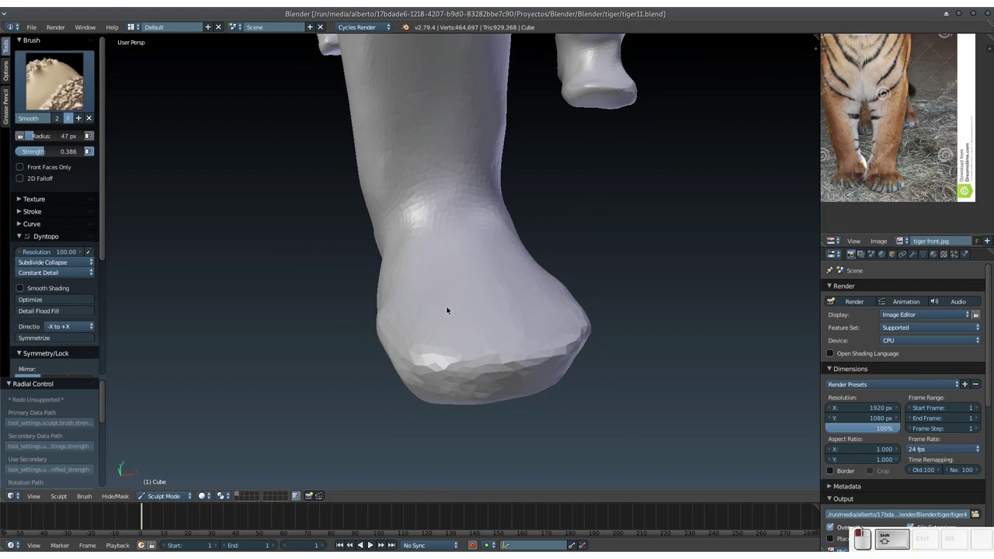
mouse_move(355, 326)
middle_down()
mouse_move(412, 275)
mouse_move(450, 302)
mouse_move(545, 196)
middle_up()
mouse_move(614, 179)
middle_down()
mouse_move(561, 191)
mouse_move(581, 204)
mouse_move(526, 219)
mouse_move(428, 213)
mouse_move(536, 299)
mouse_move(444, 233)
middle_up()
mouse_move(378, 226)
middle_down()
mouse_move(526, 249)
mouse_move(452, 281)
middle_up()
scroll(522, 248, up, 3)
Switch to the Crease brush at 31 px and carve two toe grooves into the front paw.
key(shift+c)
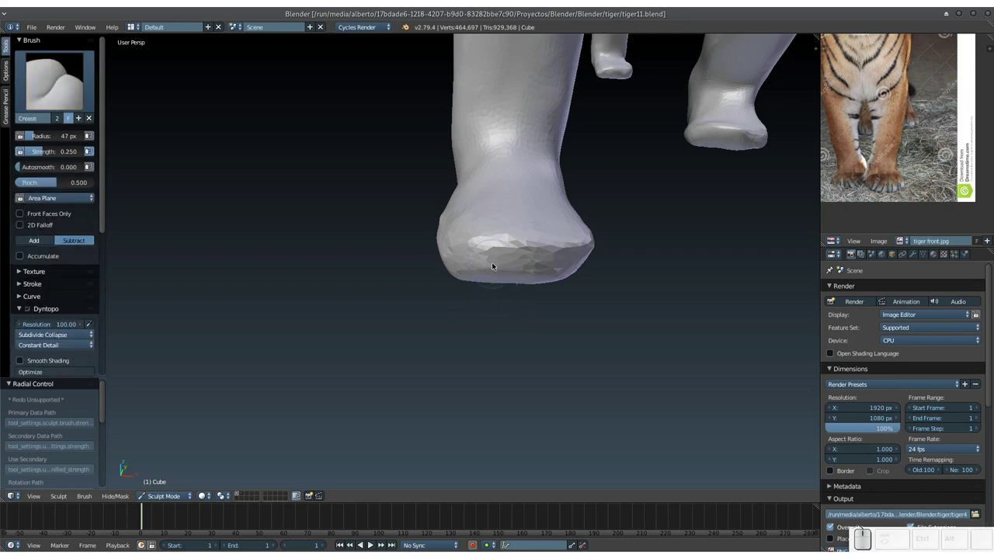
key(f)
click(480, 264)
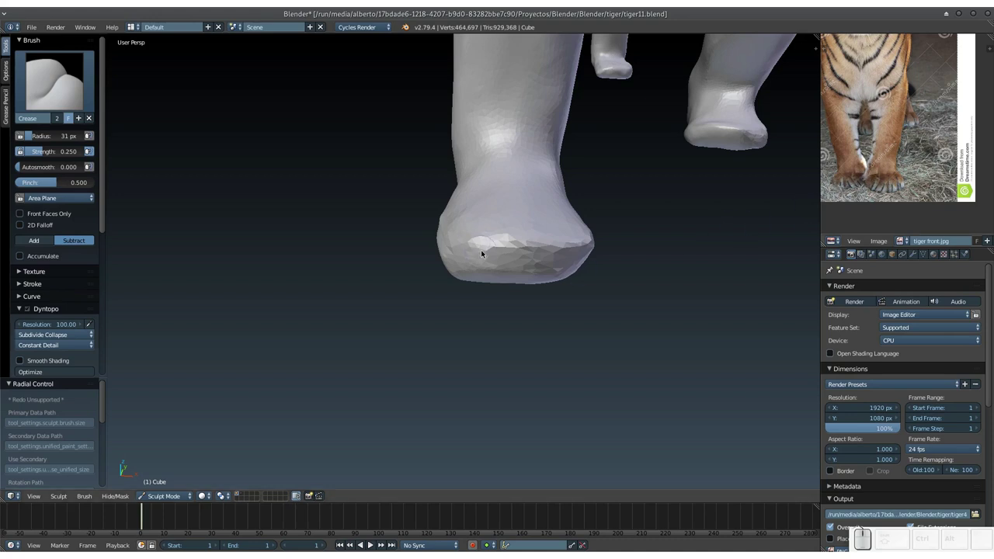
drag(485, 242, 487, 279)
mouse_move(528, 247)
mouse_down()
mouse_move(515, 237)
mouse_move(524, 263)
mouse_move(559, 284)
mouse_up()
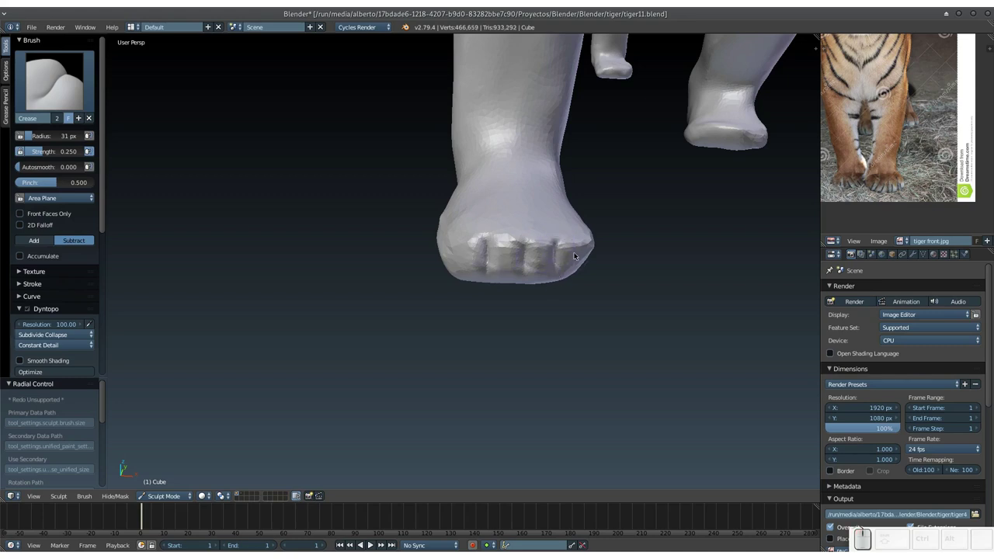
mouse_move(486, 281)
middle_down()
mouse_move(515, 284)
mouse_move(492, 279)
middle_up()
Undo the paw grooves and carve one fresh crease groove down the paw front.
key(ctrl+z)
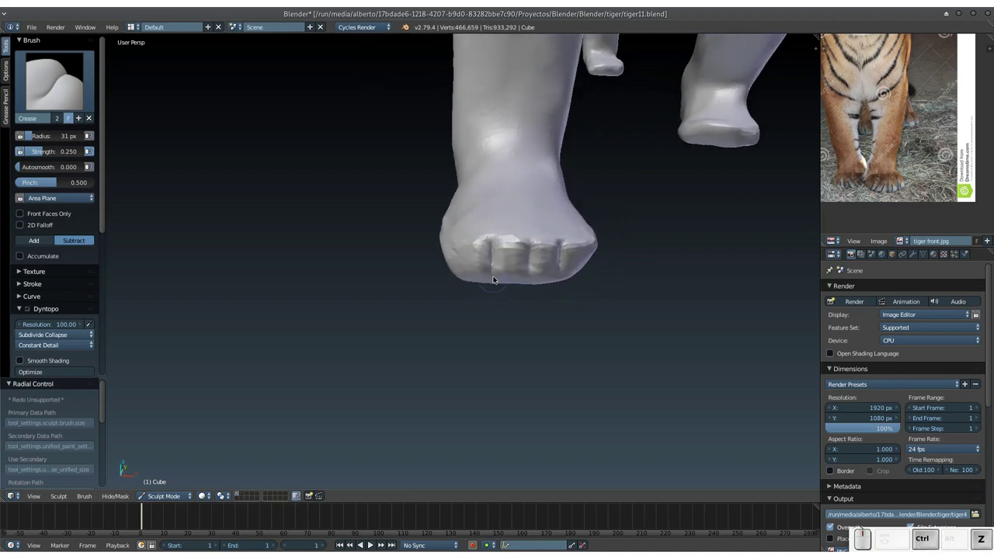
key(ctrl+z)
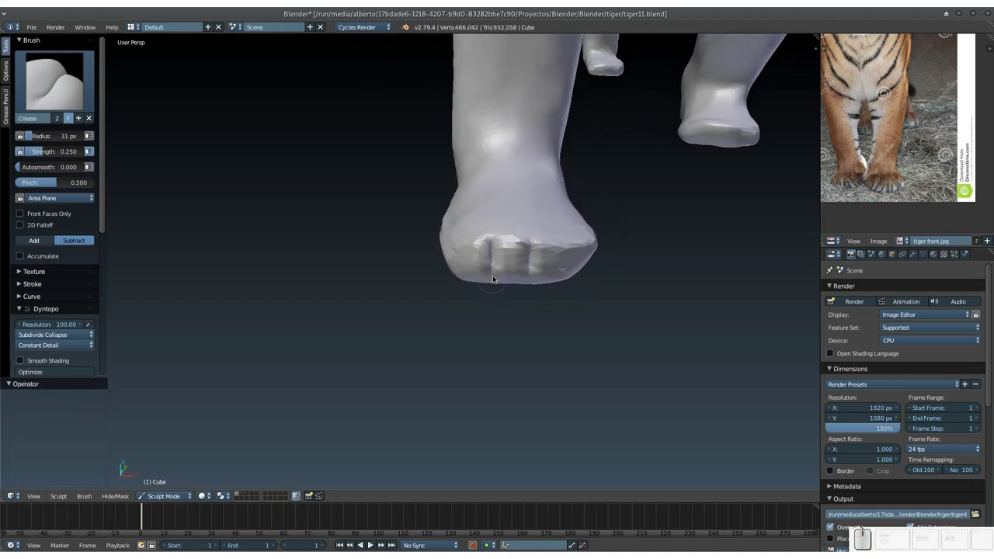
key(ctrl+z)
key(ctrl+z)
key(ctrl+z)
key(ctrl+z)
key(ctrl+z)
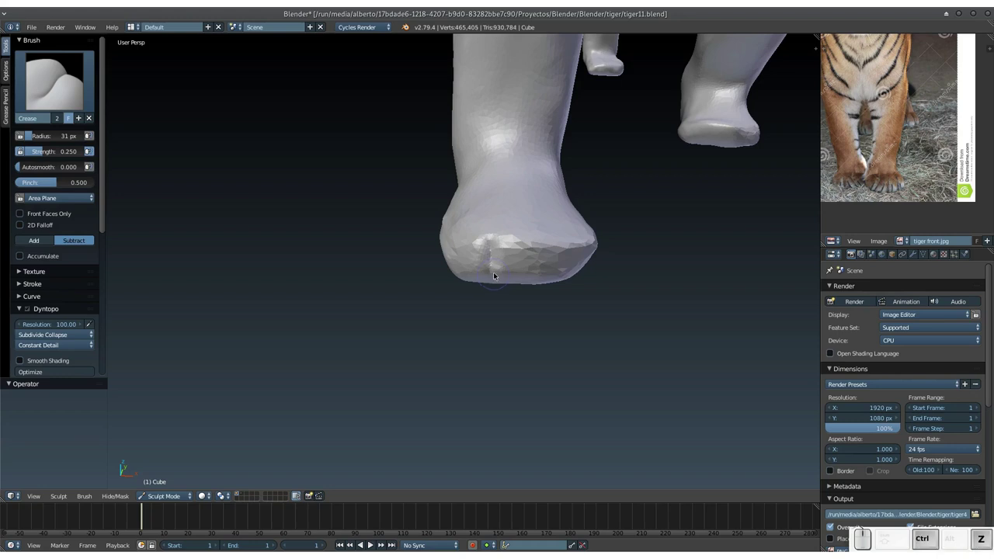
key(ctrl+z)
key(ctrl+z)
key(ctrl+z)
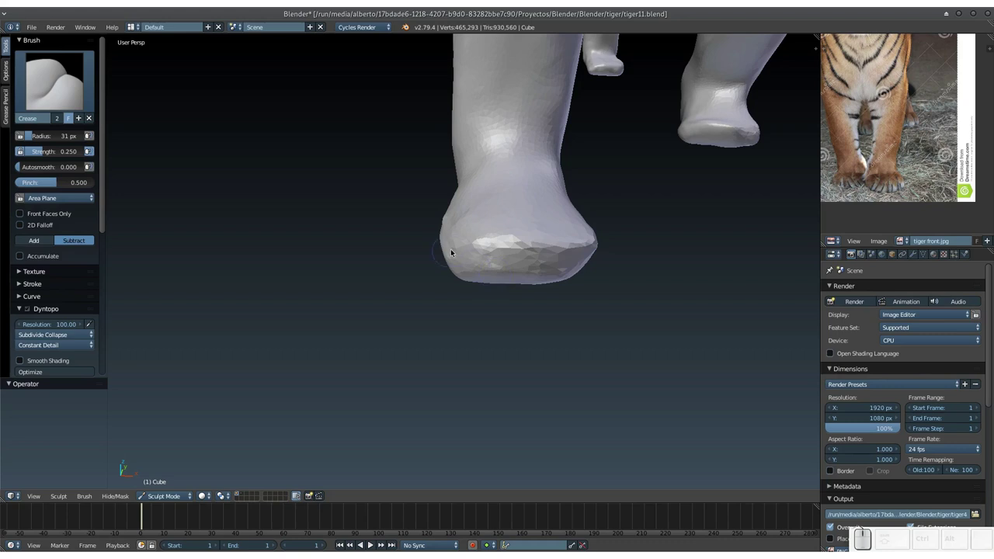
drag(479, 257, 482, 282)
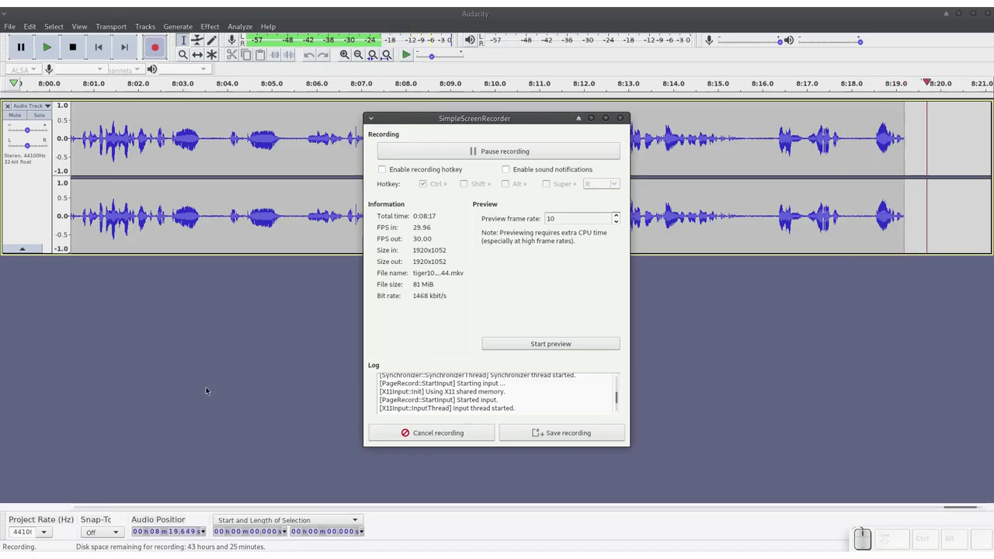
Relaunch Blender from the Graphics category of the desktop application menu.
key(super)
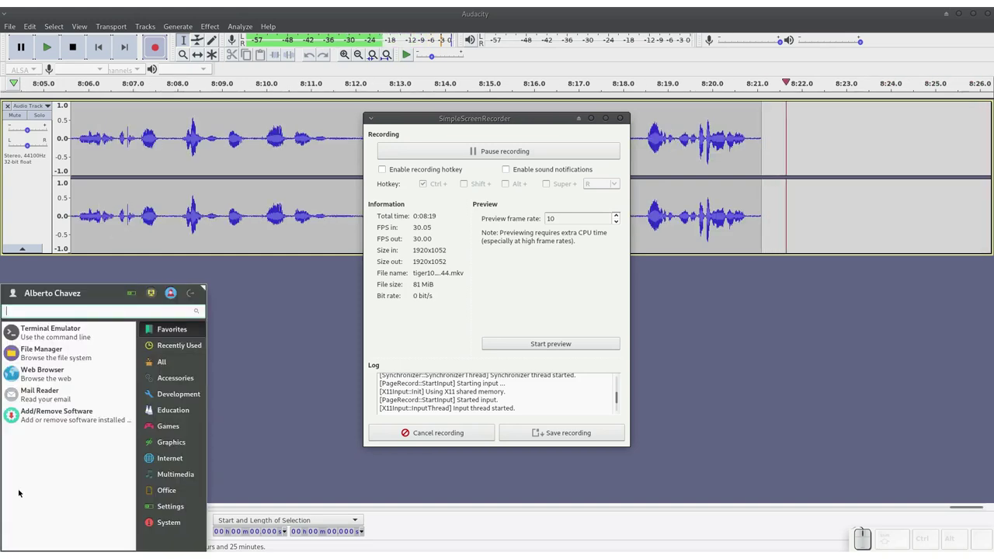
click(171, 441)
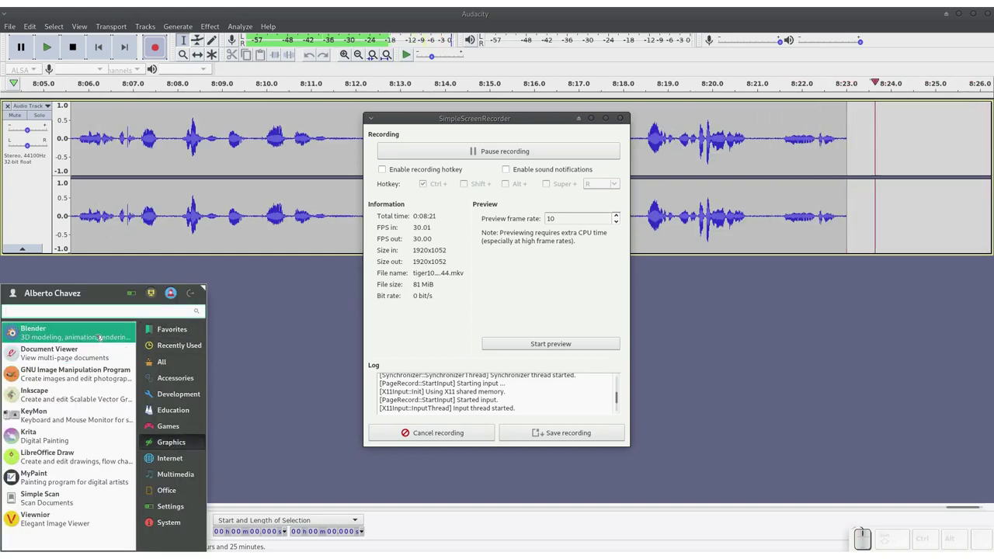
click(99, 338)
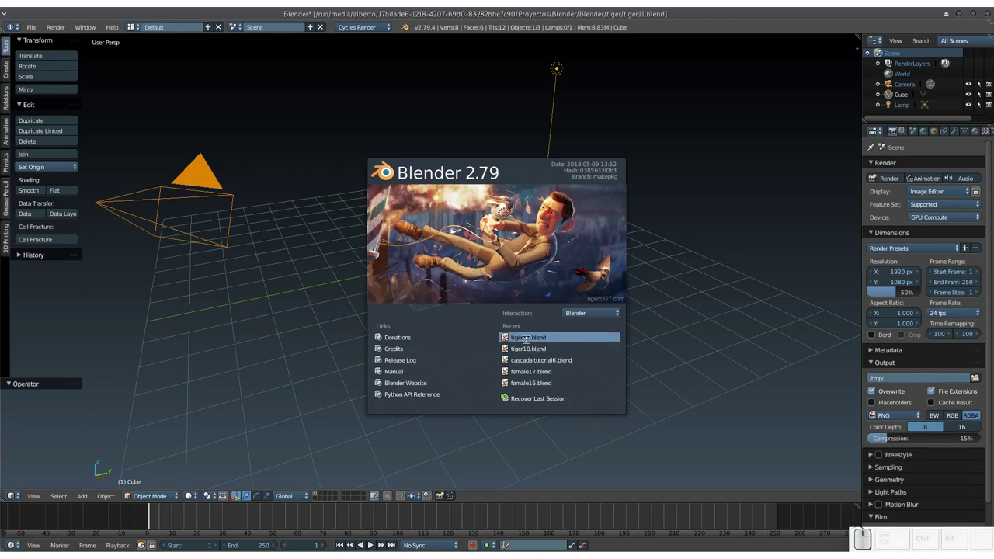
Reopen tiger11.blend from the recent files and smooth the tiger's front foot.
click(506, 339)
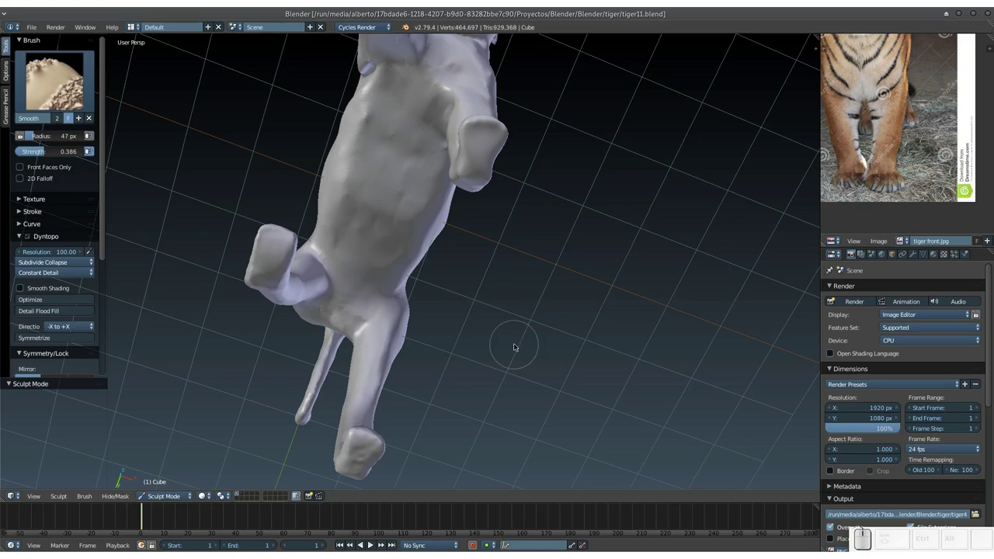
mouse_move(454, 256)
middle_down()
mouse_move(455, 271)
mouse_move(447, 253)
mouse_move(428, 307)
mouse_move(441, 345)
mouse_move(510, 344)
mouse_move(504, 333)
middle_up()
drag(477, 372, 515, 360)
mouse_move(515, 360)
middle_down()
mouse_move(362, 383)
mouse_move(454, 357)
mouse_move(455, 368)
mouse_move(463, 268)
mouse_move(458, 278)
middle_up()
scroll(454, 357, up, 3)
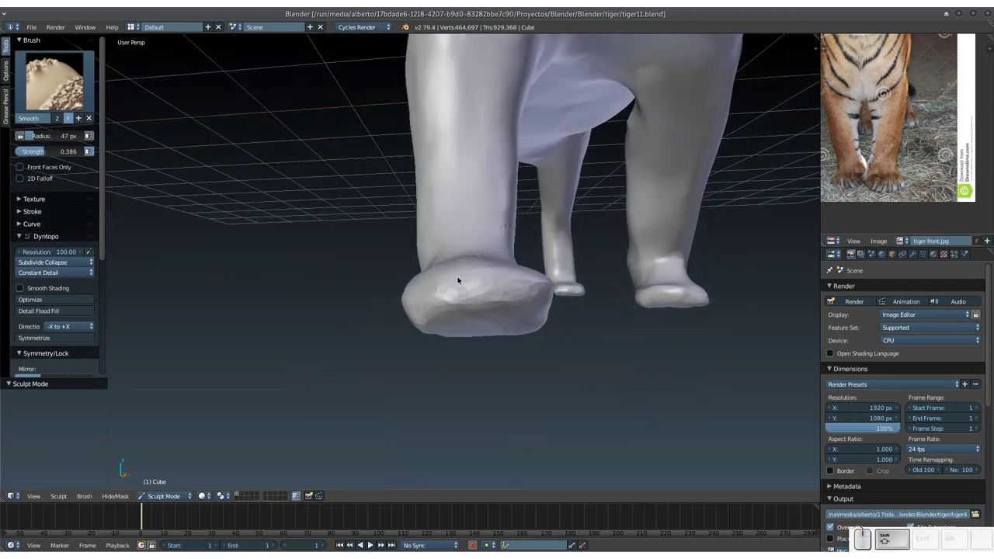
Crease toe grooves into the front paw with the Crease brush at 21 px.
key(shift+c)
key(f)
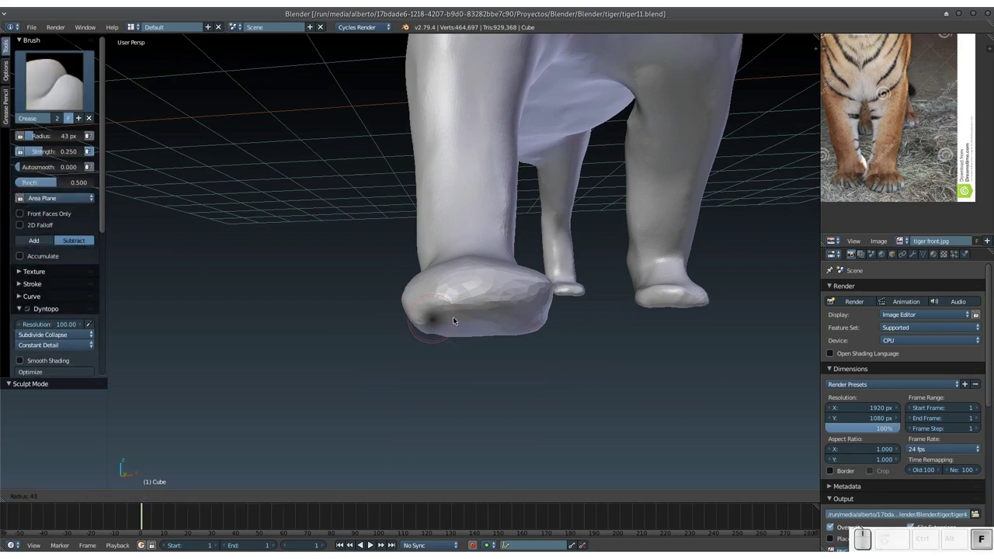
click(444, 320)
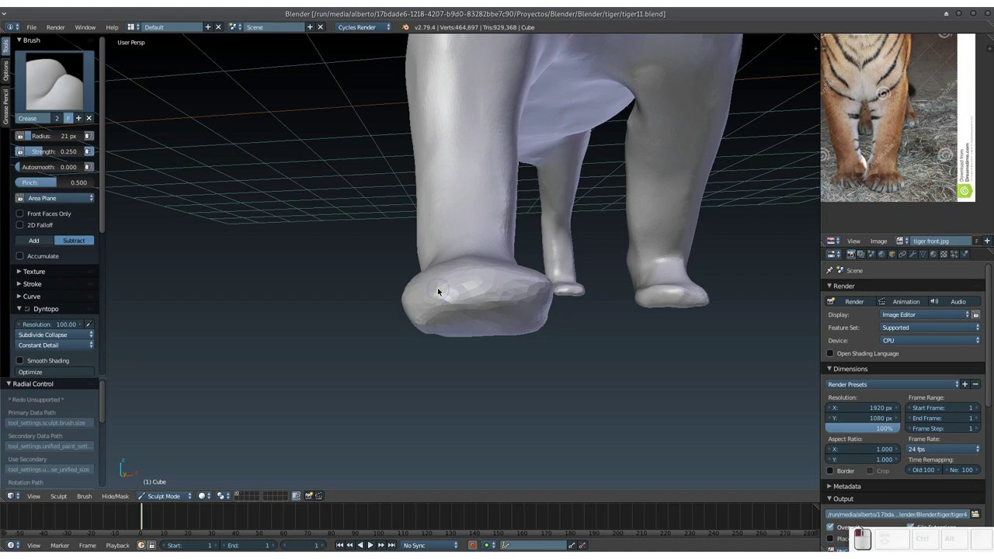
mouse_move(438, 293)
mouse_down()
mouse_move(443, 285)
mouse_move(476, 324)
mouse_move(513, 314)
mouse_move(477, 283)
mouse_move(442, 330)
mouse_up()
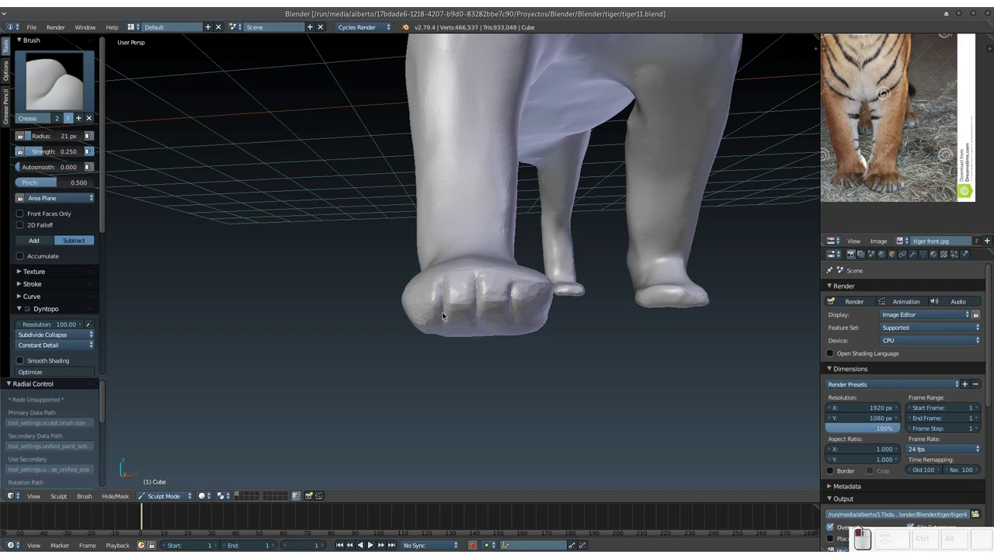
mouse_move(523, 295)
mouse_down()
mouse_move(515, 284)
mouse_move(513, 327)
mouse_up()
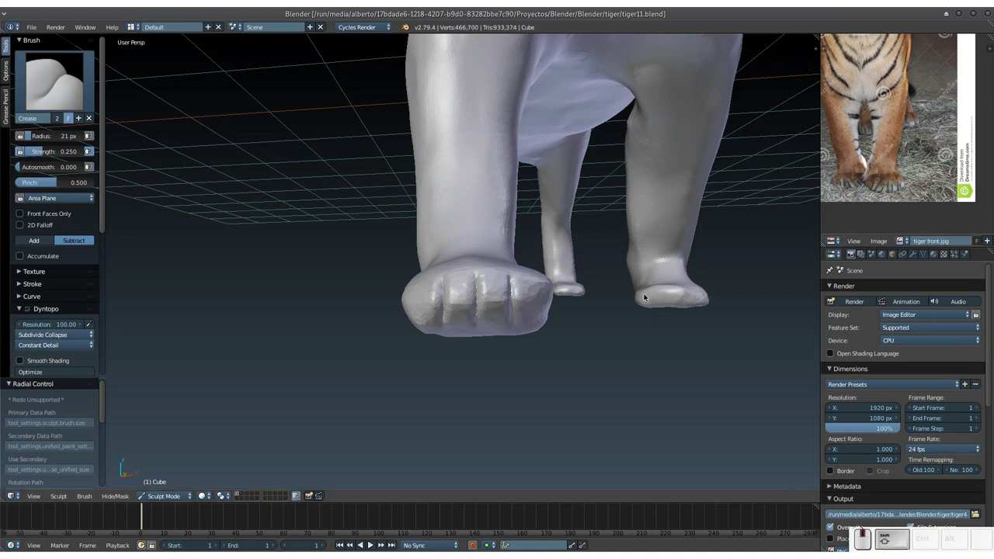
Smooth the tip of the right front foot with the Smooth brush.
scroll(522, 296, up, 4)
mouse_move(514, 287)
middle_down()
mouse_move(513, 296)
mouse_move(471, 290)
mouse_move(502, 306)
mouse_move(532, 288)
mouse_move(573, 297)
middle_up()
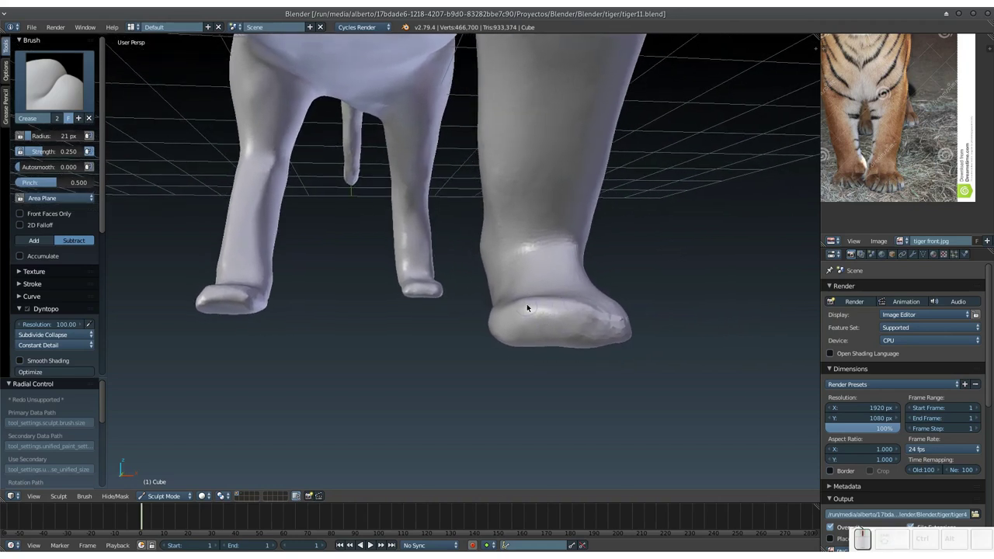
key(s)
mouse_move(623, 327)
mouse_down()
mouse_move(600, 325)
mouse_move(620, 320)
mouse_up()
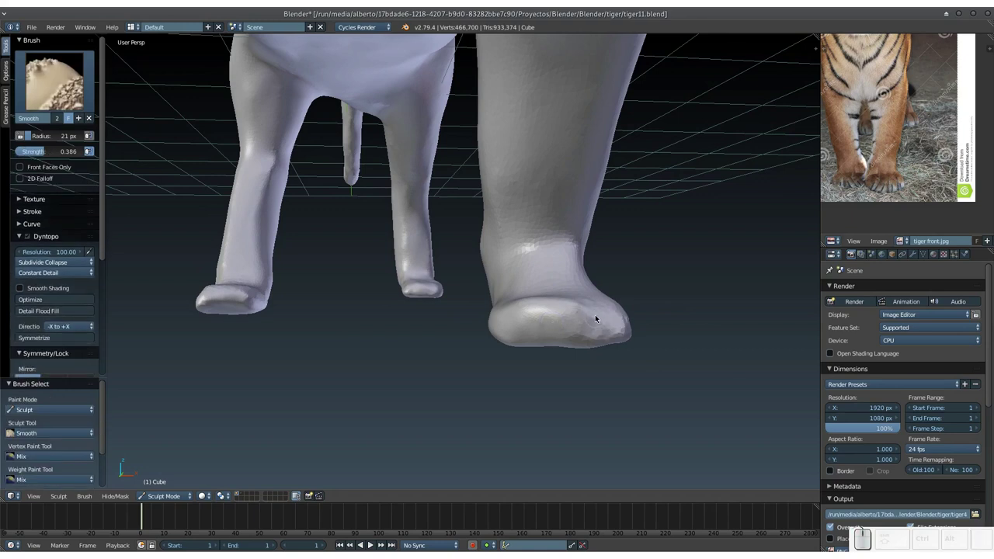
Pull out and reshape the foot's toe tip with the Grab brush at 36 px.
key(g)
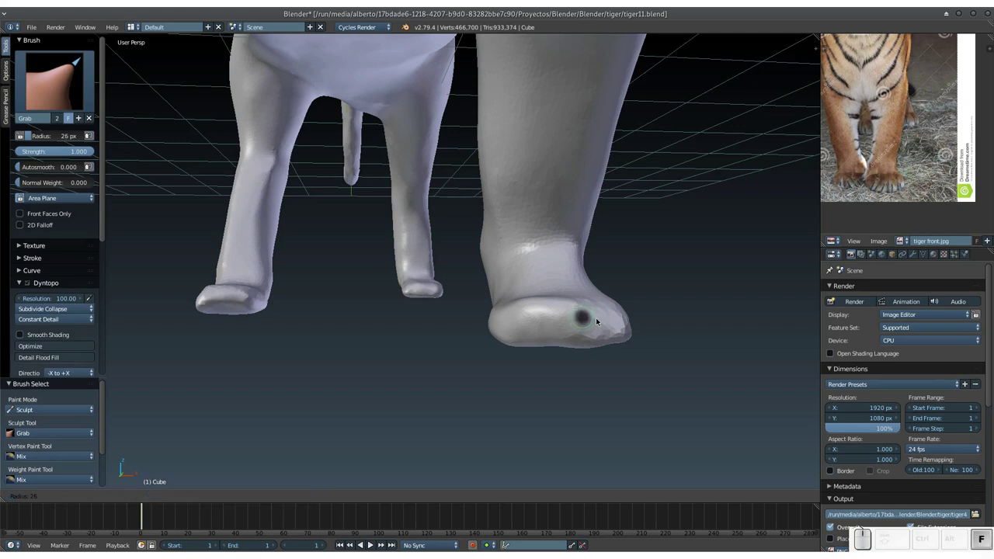
key(f)
click(589, 312)
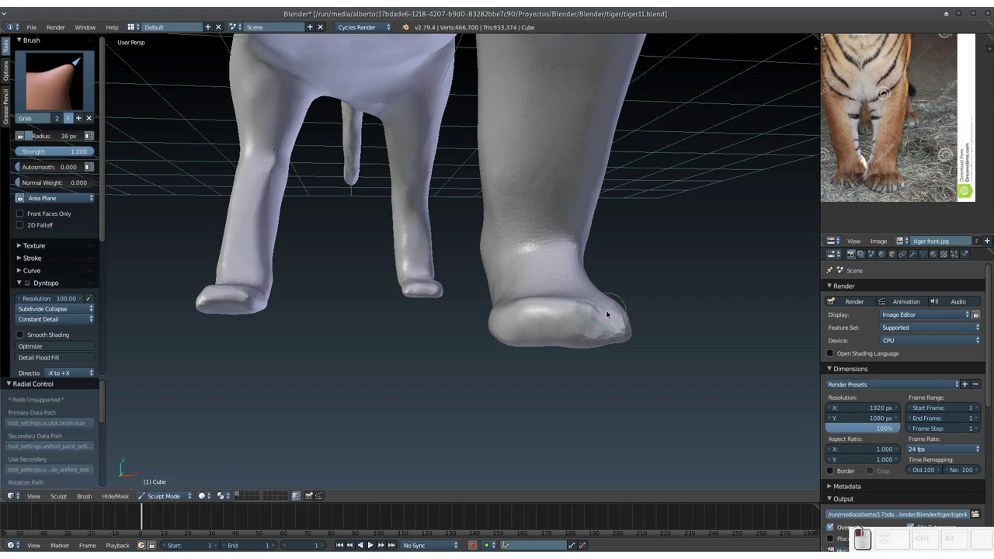
drag(615, 319, 627, 311)
scroll(598, 324, up, 3)
mouse_move(593, 310)
shift+middle_down()
mouse_move(538, 337)
mouse_move(461, 343)
mouse_move(523, 344)
shift+middle_up()
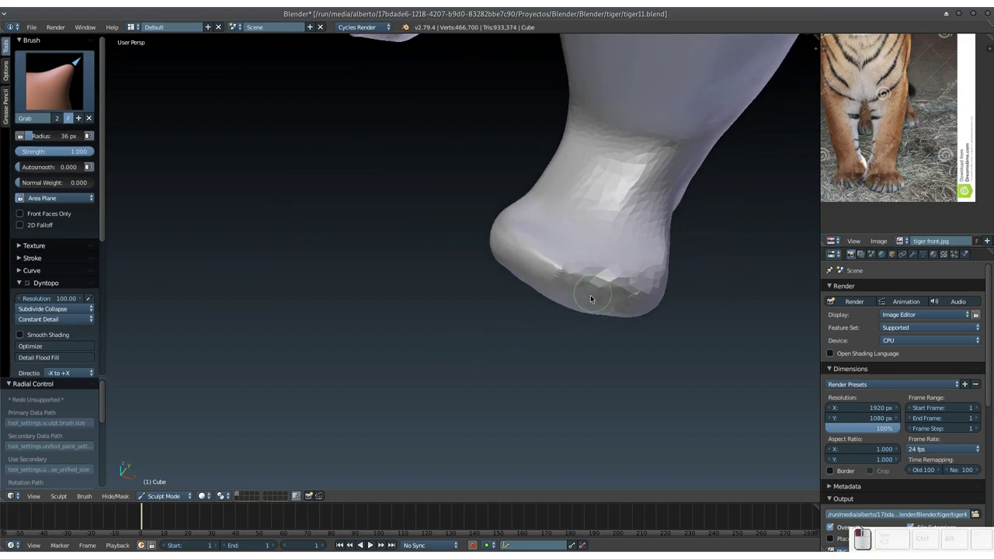
drag(622, 305, 628, 301)
mouse_move(586, 284)
middle_down()
mouse_move(581, 297)
mouse_move(616, 257)
mouse_move(568, 247)
middle_up()
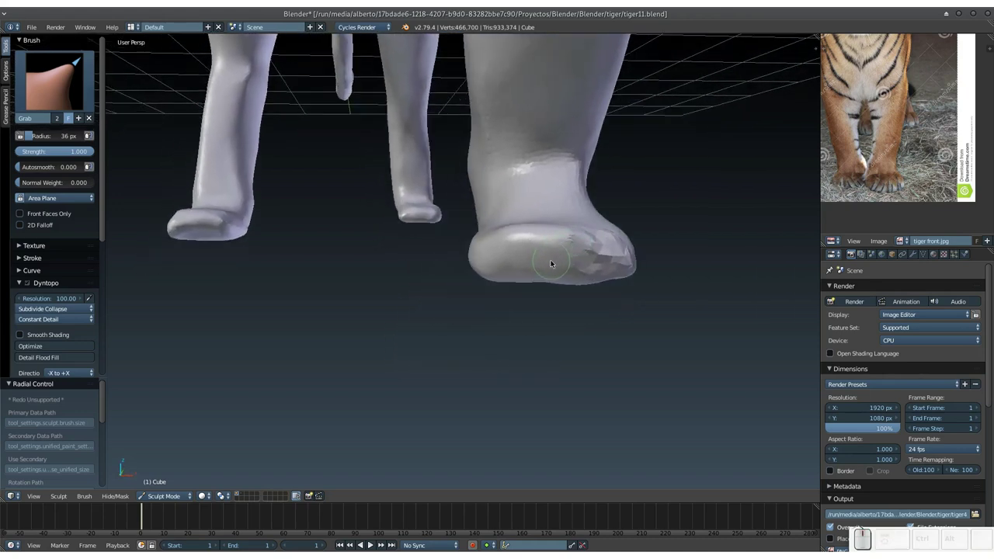
Set the Crease brush to 24 px and save over tiger11.blend.
key(shift+c)
key(f)
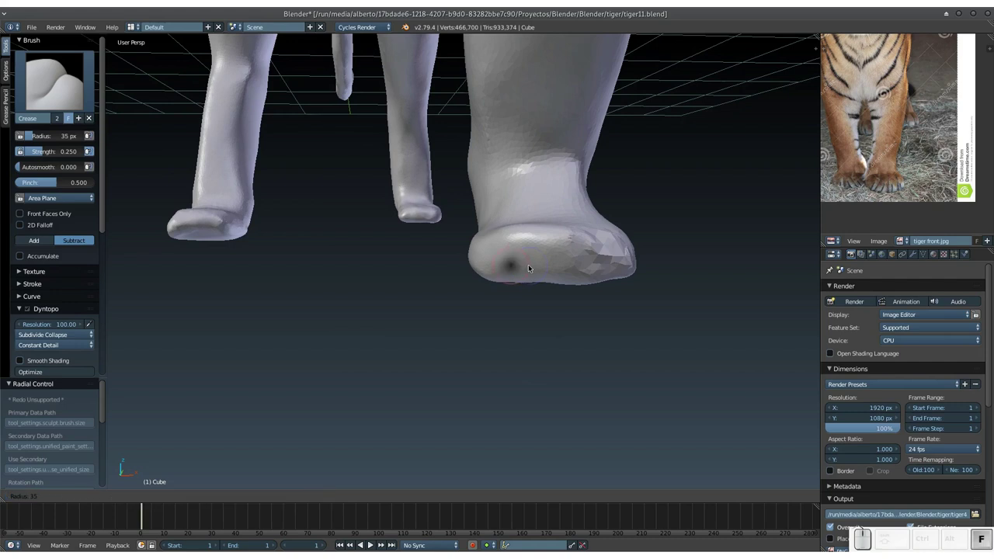
click(523, 265)
key(ctrl+s)
click(523, 266)
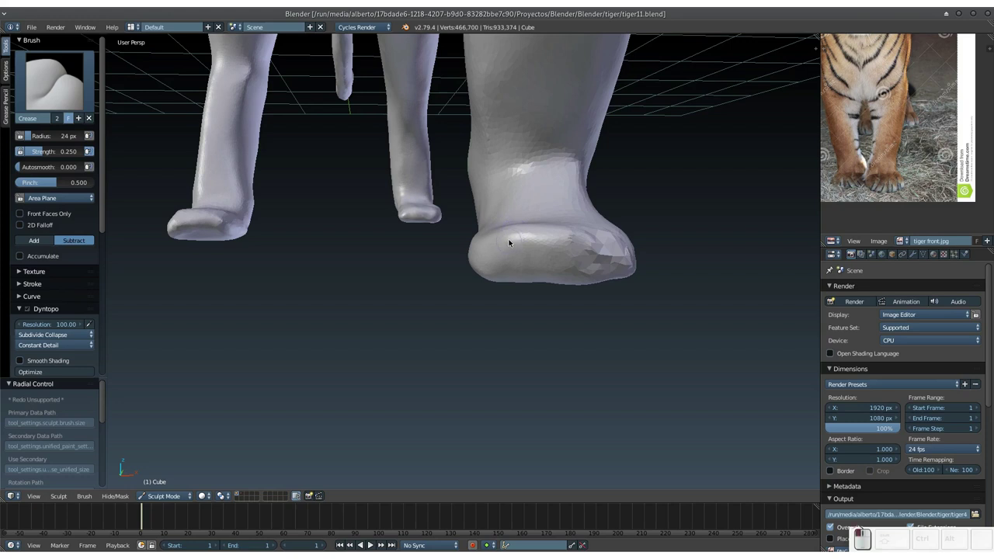
Crease toe grooves across the big paw's front, then orbit toward the other legs.
drag(508, 244, 510, 275)
drag(547, 254, 590, 243)
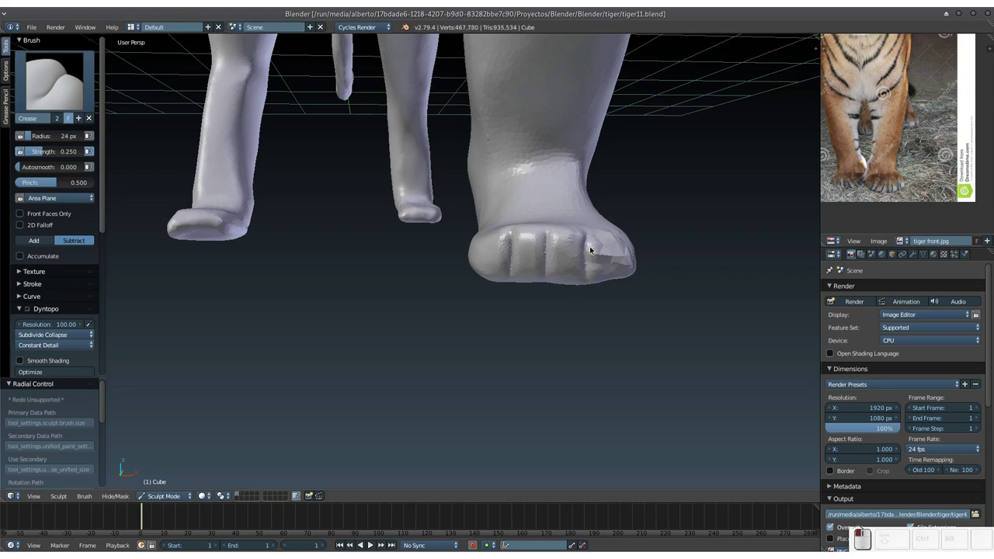
scroll(589, 246, up, 2)
scroll(575, 273, up, 2)
shift+scroll(564, 337, up, 8)
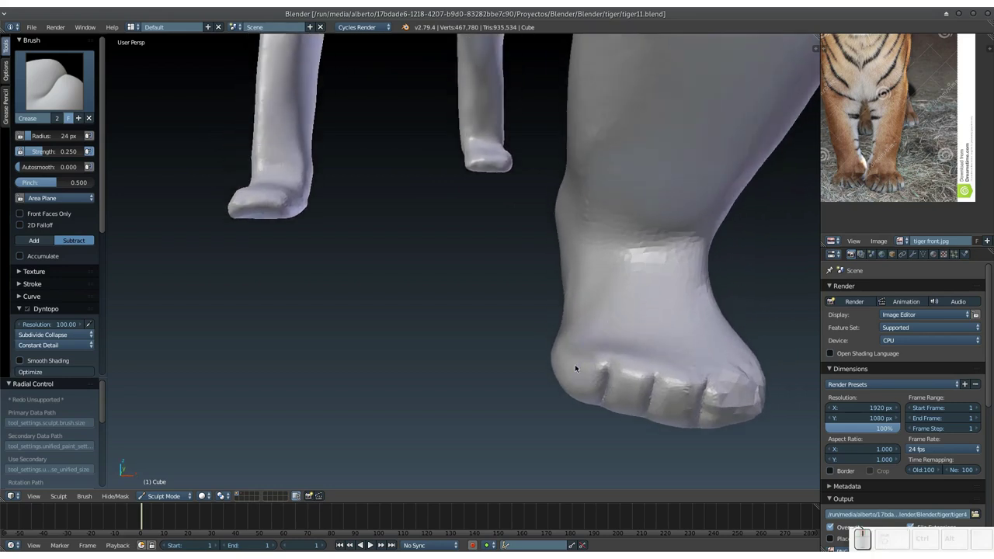
middle_drag(499, 357, 618, 344)
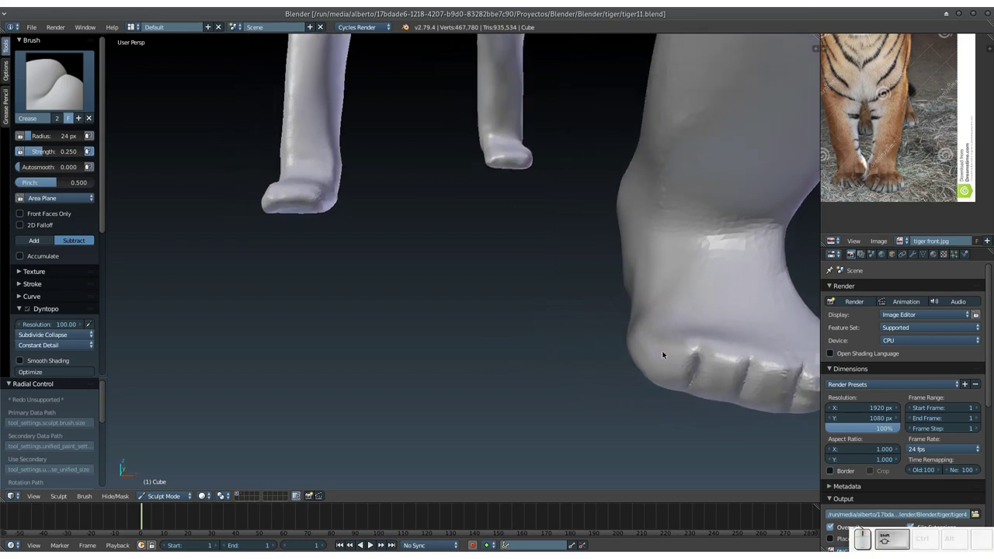
mouse_move(434, 279)
middle_down()
mouse_move(553, 312)
mouse_move(510, 249)
mouse_move(627, 249)
mouse_move(550, 328)
middle_up()
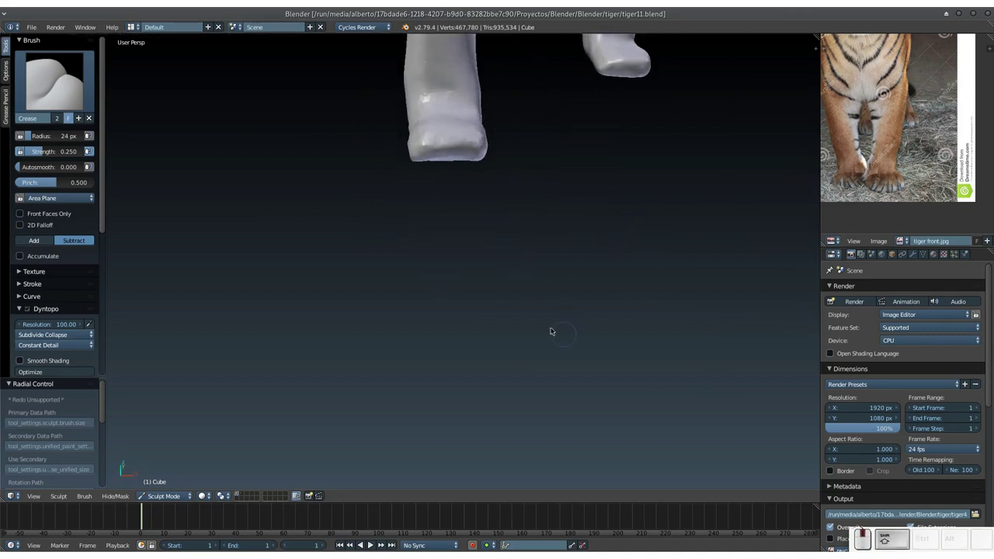
Narrow the Crease brush to 18 px and carve toe lines into the smaller paw's front.
mouse_move(517, 210)
middle_down()
mouse_move(469, 230)
mouse_move(449, 179)
middle_up()
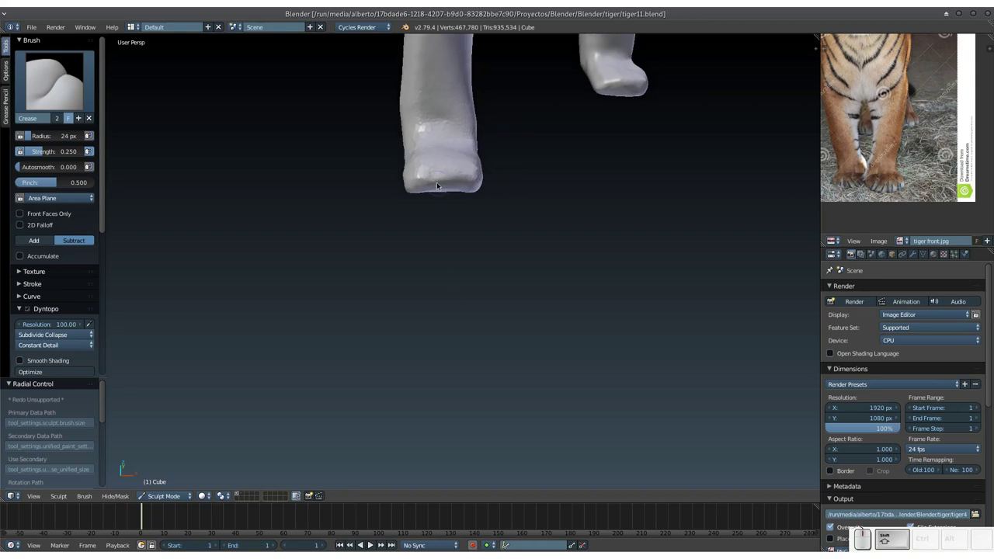
ctrl+drag(440, 180, 462, 166)
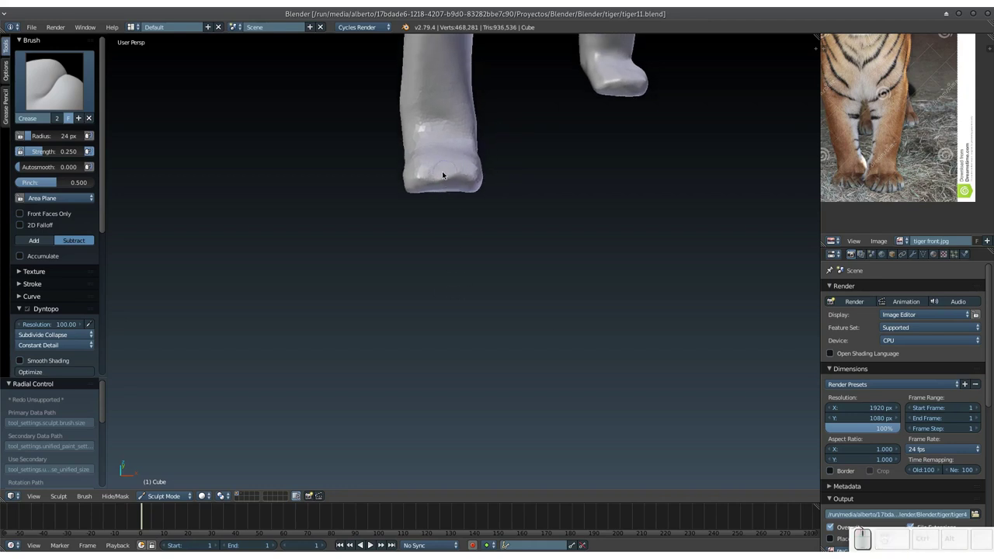
mouse_move(436, 167)
middle_down()
mouse_move(428, 215)
mouse_move(420, 202)
middle_up()
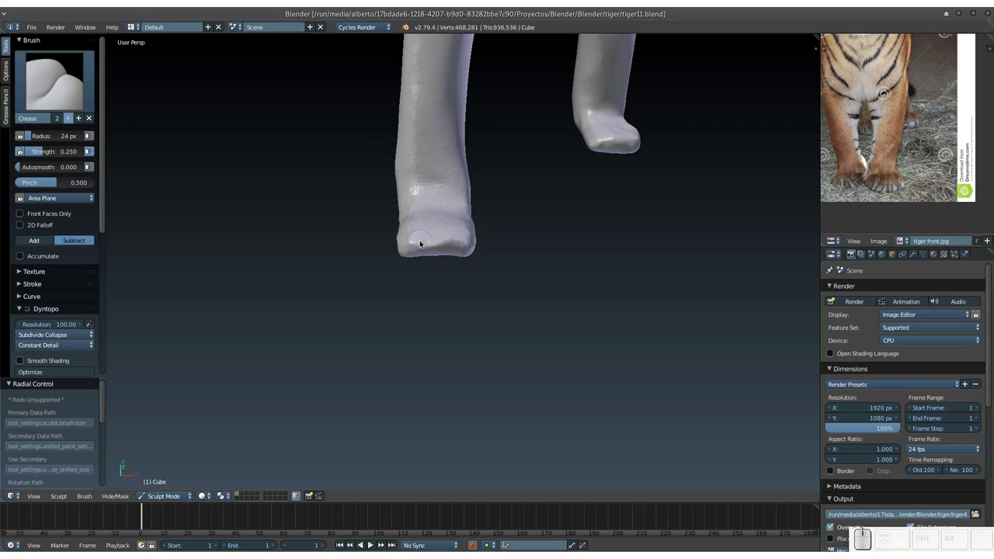
ctrl+drag(418, 240, 425, 241)
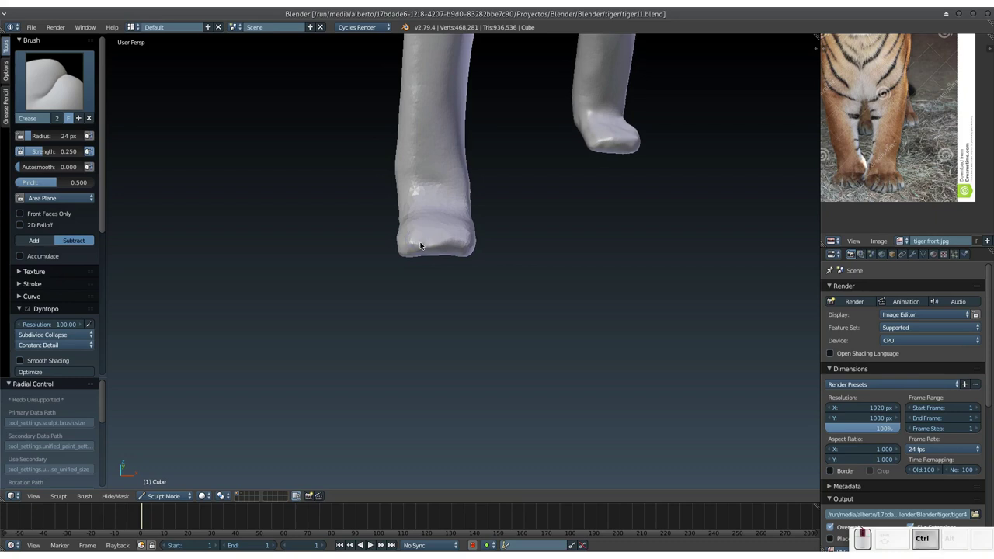
mouse_move(426, 241)
middle_down()
mouse_move(460, 213)
mouse_move(681, 104)
middle_up()
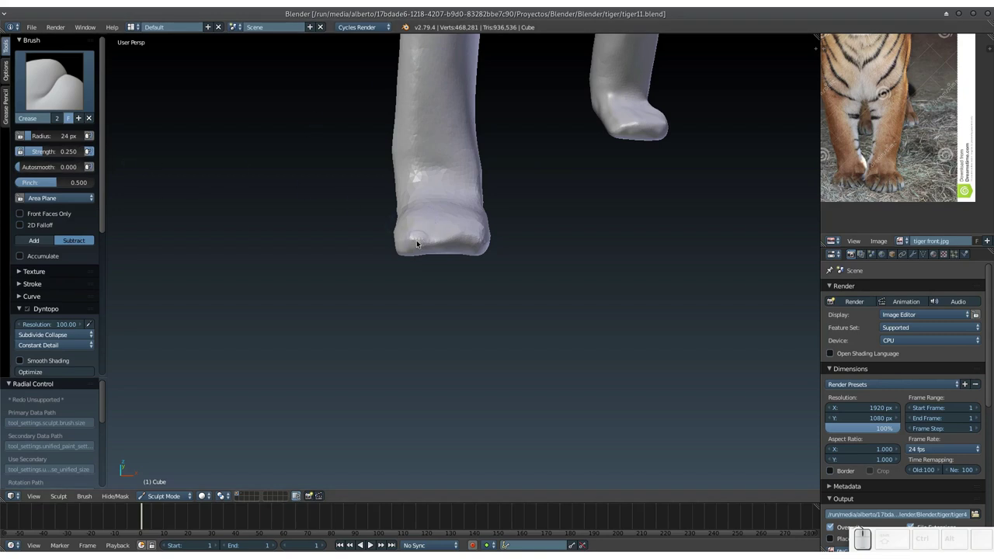
drag(420, 240, 417, 244)
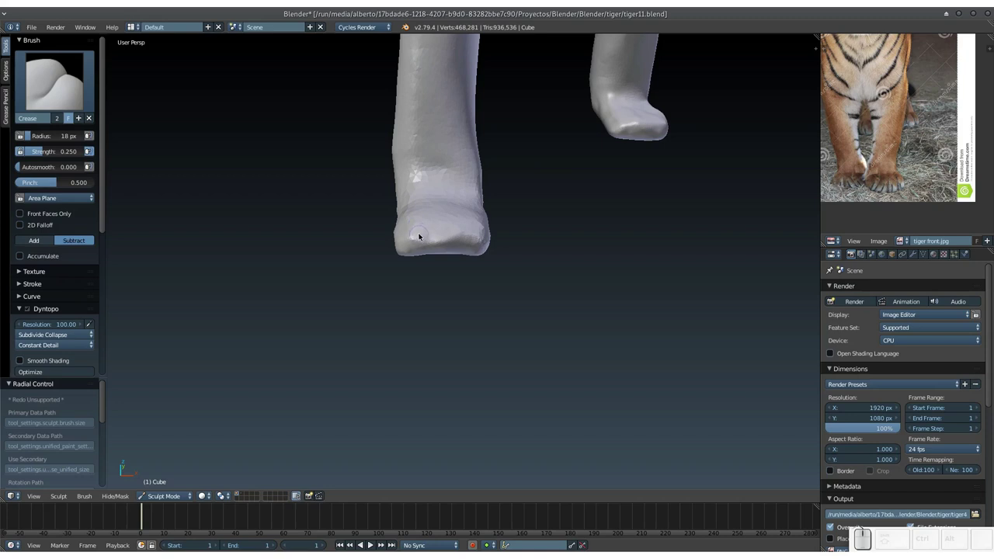
mouse_move(418, 250)
mouse_down()
mouse_move(418, 230)
mouse_move(469, 254)
mouse_up()
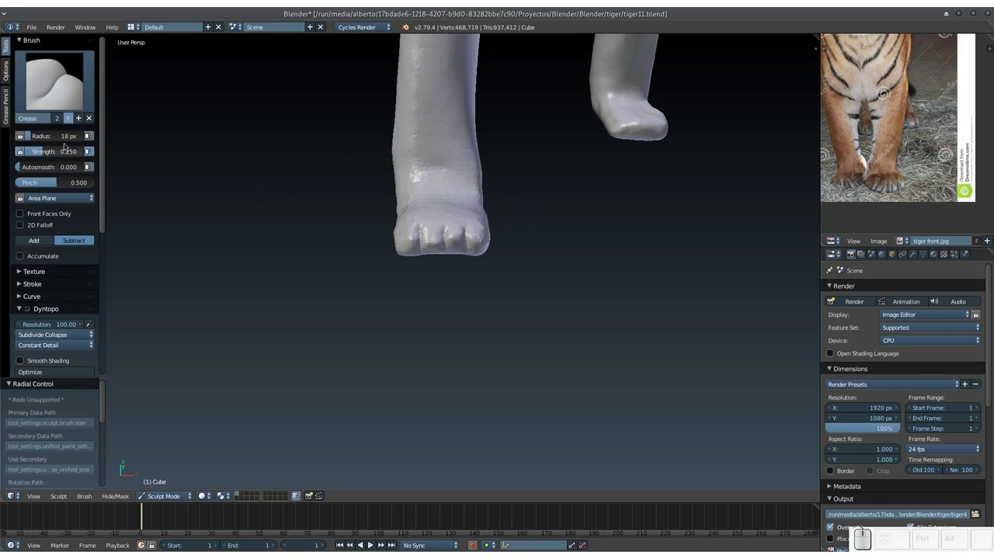
Orbit to a low side view of the leg and lightly crease its surface.
key(shift)
scroll(639, 140, up, 2)
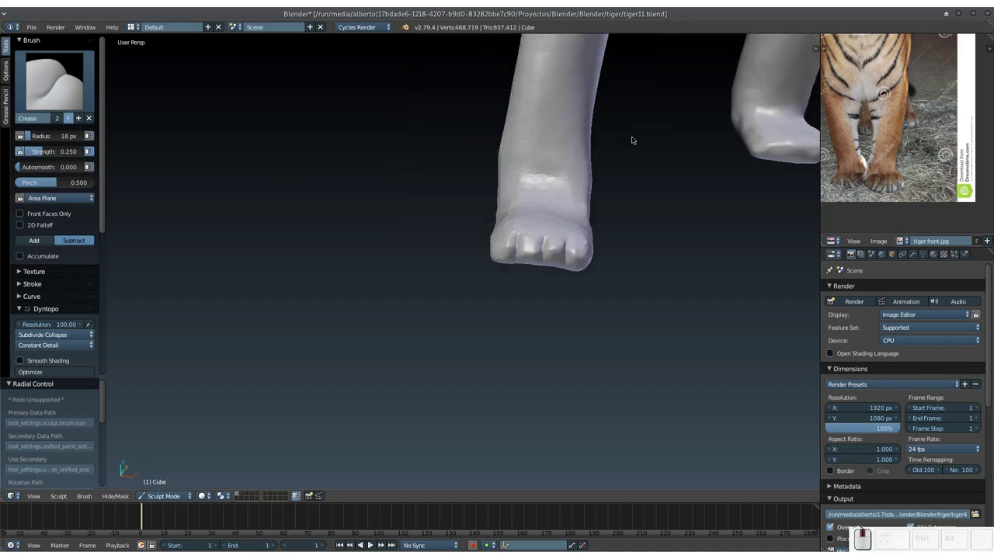
scroll(709, 155, up, 2)
scroll(614, 202, down, 3)
mouse_move(629, 203)
middle_down()
mouse_move(665, 204)
mouse_move(636, 205)
mouse_move(661, 210)
mouse_move(567, 243)
middle_up()
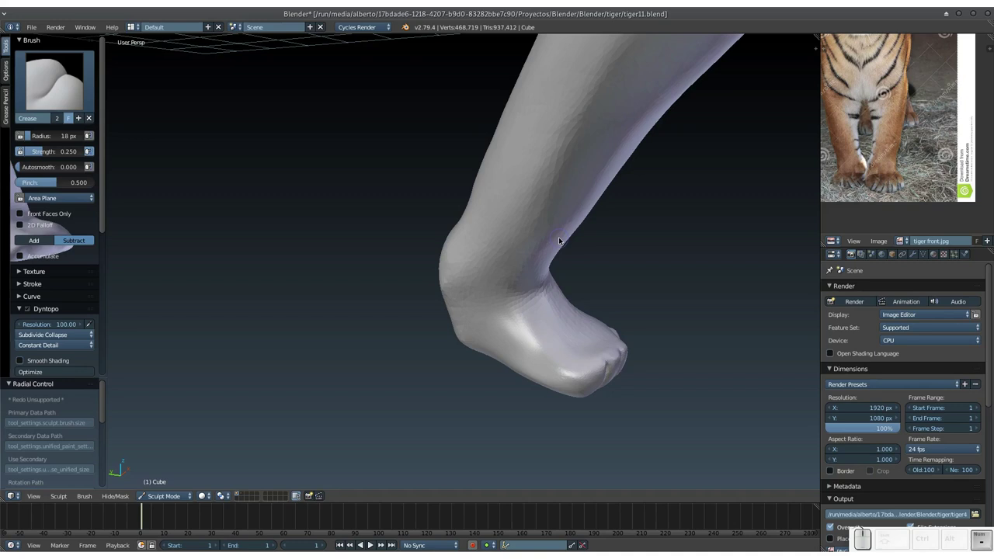
mouse_move(428, 418)
middle_down()
mouse_move(379, 409)
mouse_move(492, 292)
middle_up()
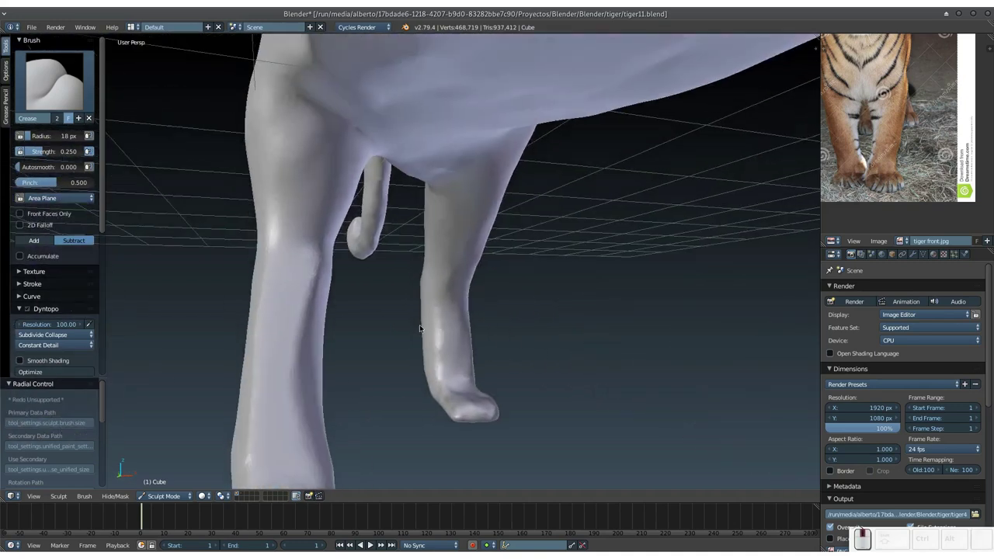
drag(491, 293, 493, 292)
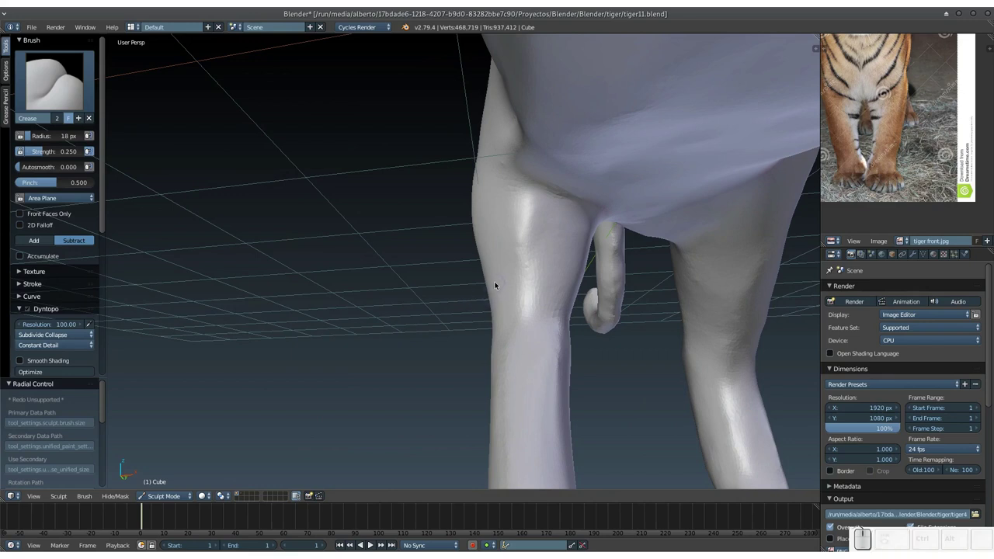
Save the sculpt over tiger11.blend.
key(ctrl+s)
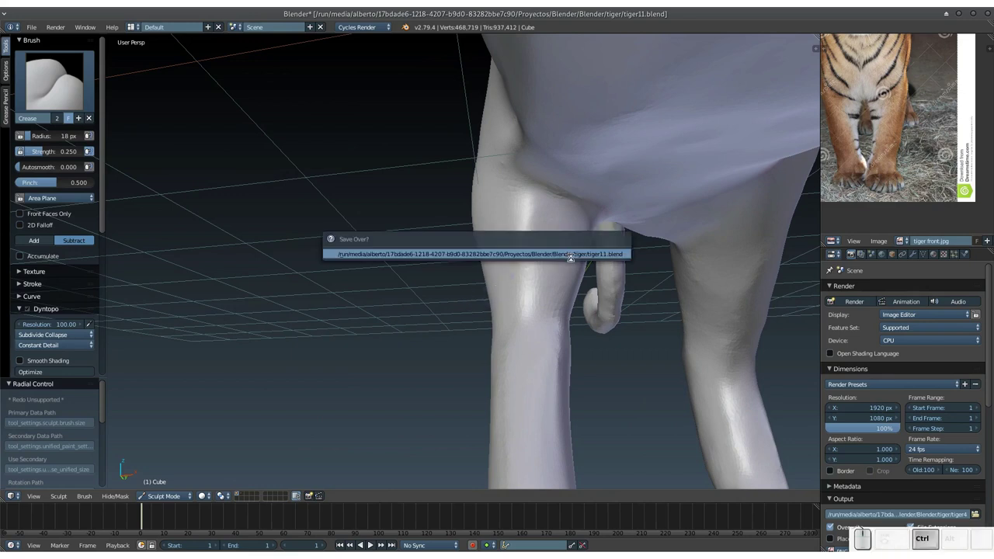
click(569, 255)
scroll(612, 242, up, 2)
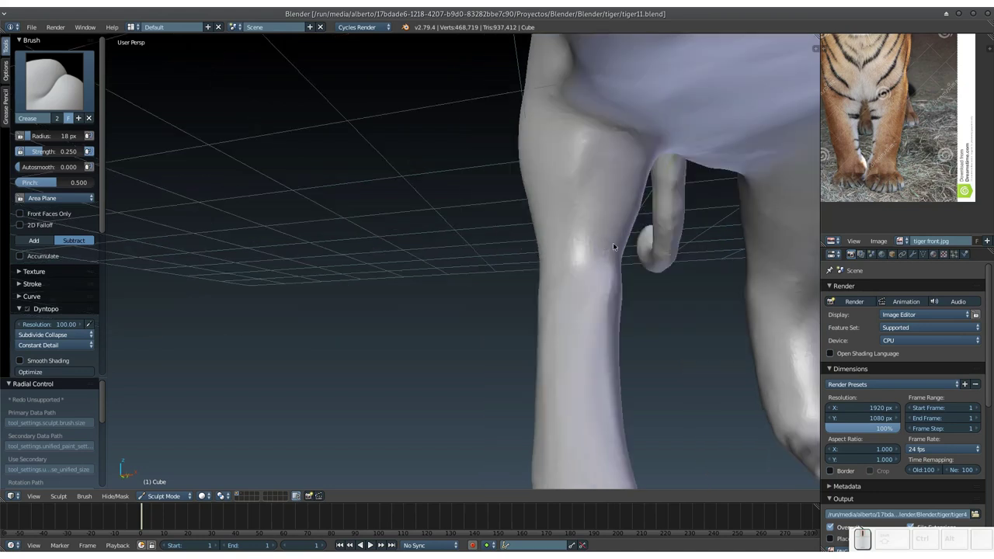
scroll(621, 264, down, 2)
scroll(662, 274, down, 2)
Orbit and zoom around the tiger to a close view of a rear paw.
middle_drag(662, 273, 583, 368)
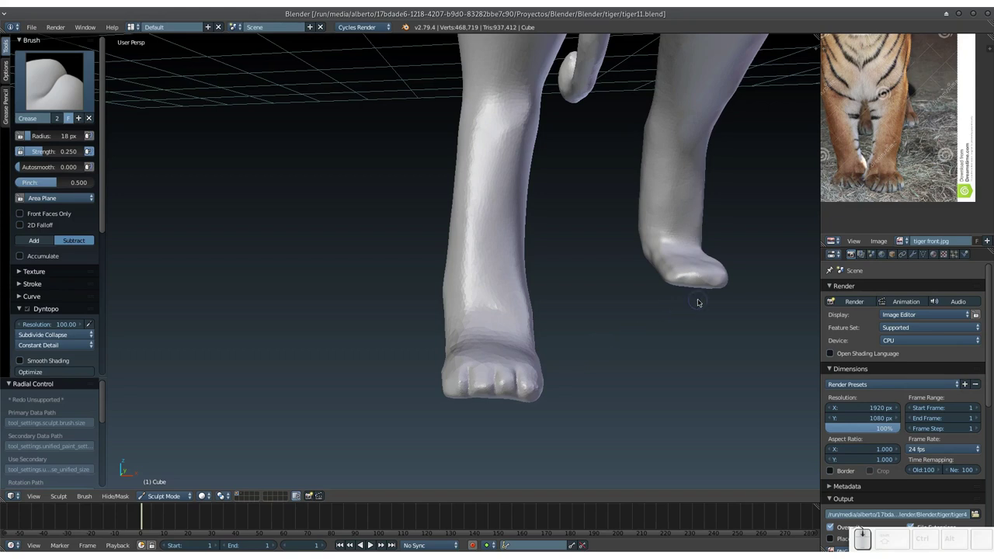
mouse_move(703, 313)
middle_down()
mouse_move(706, 328)
mouse_move(683, 338)
mouse_move(581, 354)
mouse_move(554, 316)
middle_up()
scroll(706, 330, up, 2)
scroll(707, 329, down, 3)
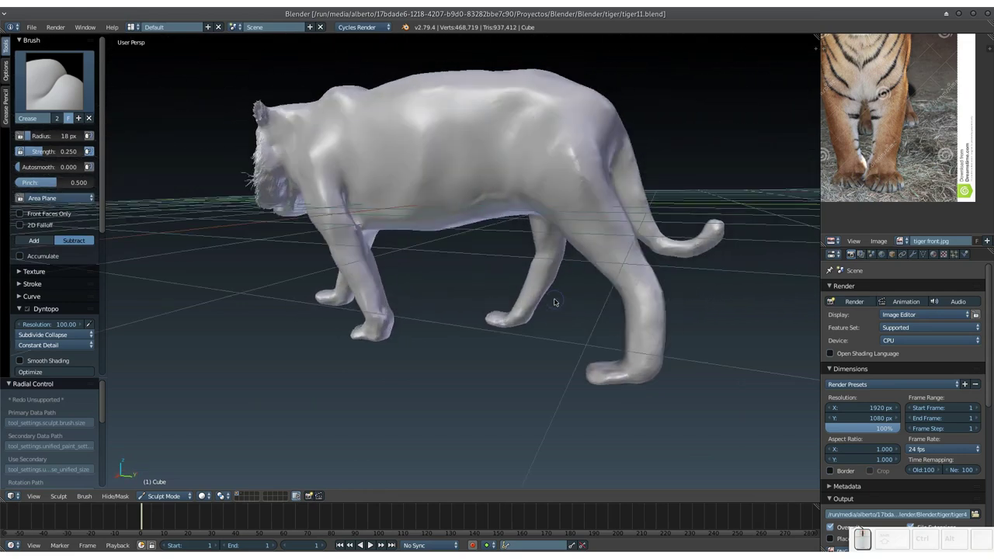
mouse_move(489, 317)
middle_down()
mouse_move(546, 284)
mouse_move(447, 328)
mouse_move(455, 284)
mouse_move(435, 302)
middle_up()
scroll(435, 302, up, 1)
scroll(429, 281, up, 2)
scroll(430, 284, up, 3)
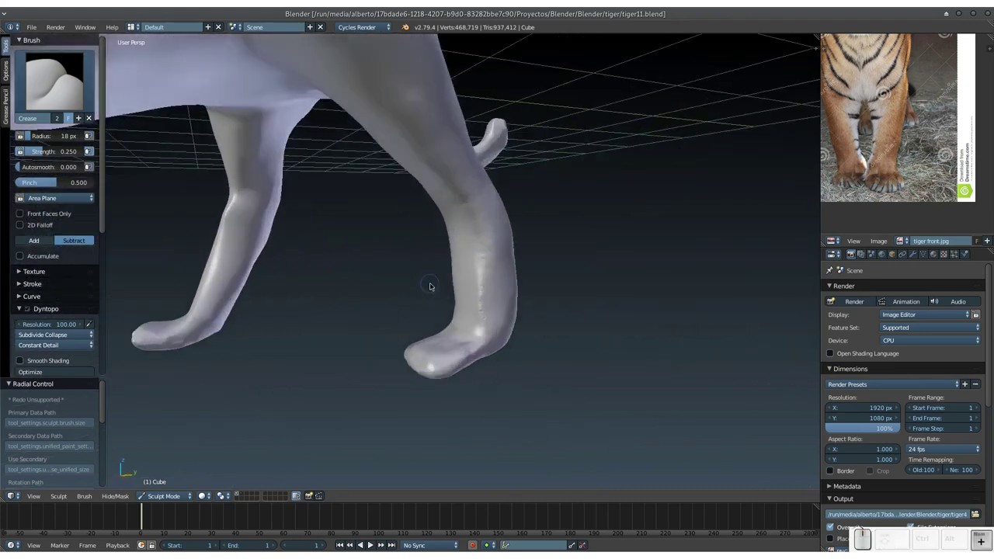
scroll(430, 284, up, 2)
mouse_move(440, 348)
middle_down()
mouse_move(366, 380)
mouse_move(386, 349)
mouse_move(337, 326)
mouse_move(402, 319)
mouse_move(455, 295)
mouse_move(399, 354)
middle_up()
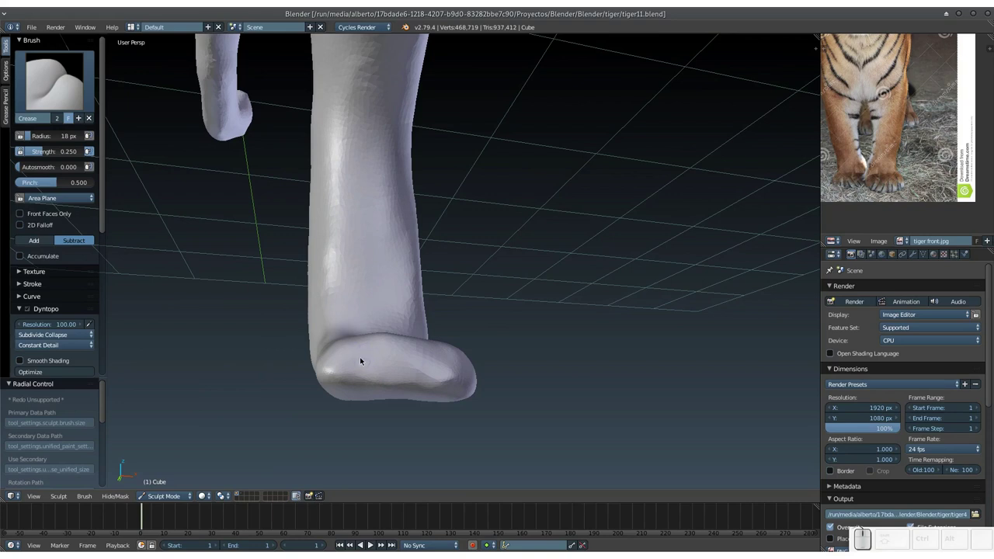
Crease three toe grooves down the front of the rear paw.
mouse_move(363, 395)
mouse_down()
mouse_move(364, 364)
mouse_move(365, 385)
mouse_move(389, 357)
mouse_up()
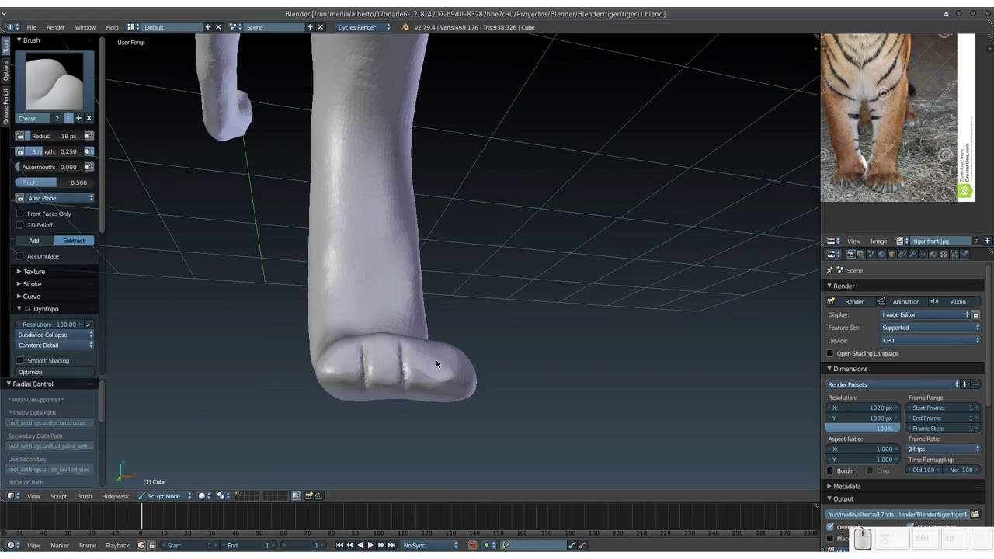
mouse_move(436, 353)
mouse_down()
mouse_move(443, 398)
mouse_move(439, 384)
mouse_up()
mouse_move(361, 351)
mouse_down()
mouse_move(365, 385)
mouse_move(400, 341)
mouse_move(437, 387)
mouse_up()
Zoom out and orbit to a level front view of the whole tiger.
scroll(442, 342, down, 1)
scroll(442, 343, down, 1)
middle_drag(442, 342, 439, 342)
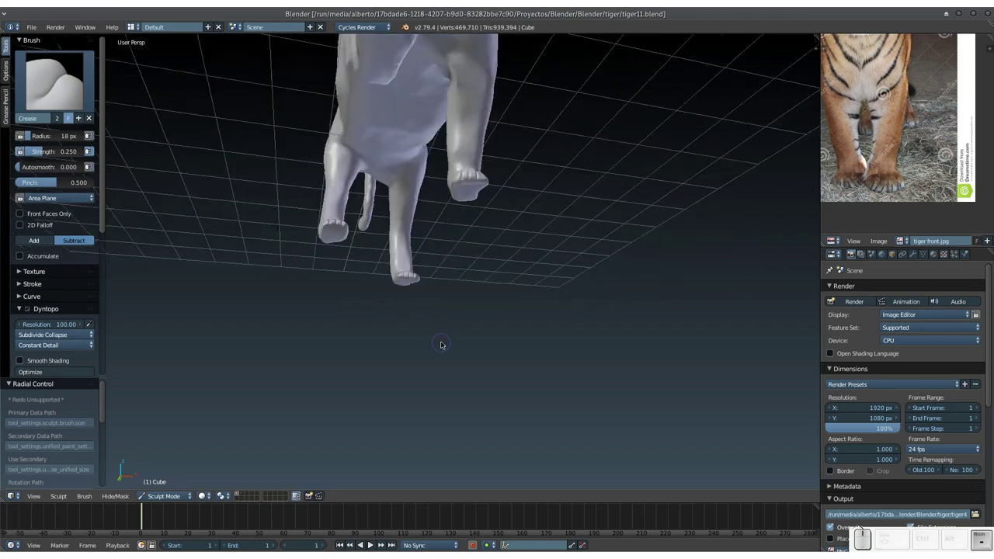
scroll(439, 342, down, 3)
mouse_move(428, 253)
middle_down()
mouse_move(421, 284)
mouse_move(405, 276)
mouse_move(418, 280)
mouse_move(422, 302)
mouse_move(414, 279)
mouse_move(395, 301)
mouse_move(426, 298)
middle_up()
scroll(405, 276, up, 3)
scroll(403, 283, up, 2)
scroll(403, 283, up, 4)
Save over tiger11.blend and switch to the Clay Strips brush at 39 px.
key(ctrl+s)
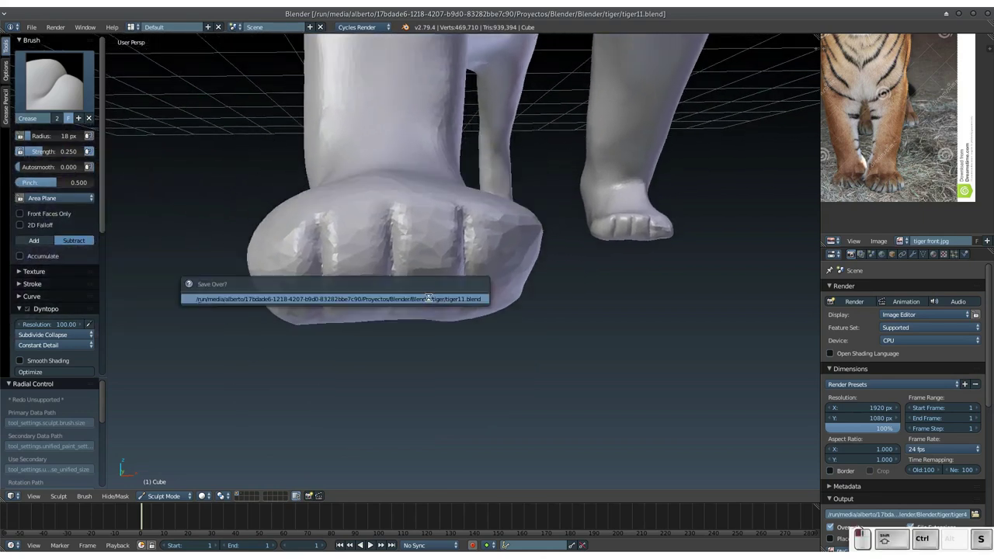
click(425, 301)
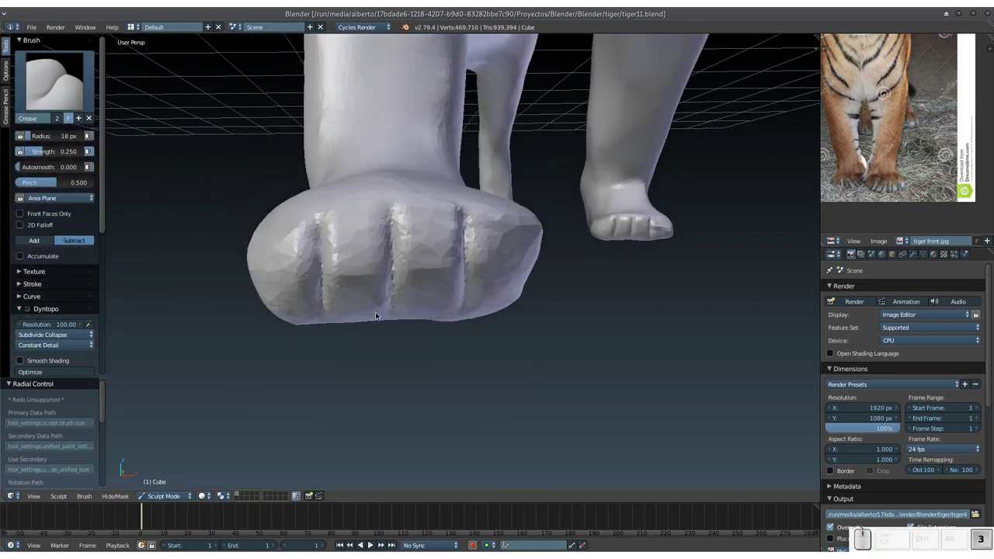
key(4)
key(f)
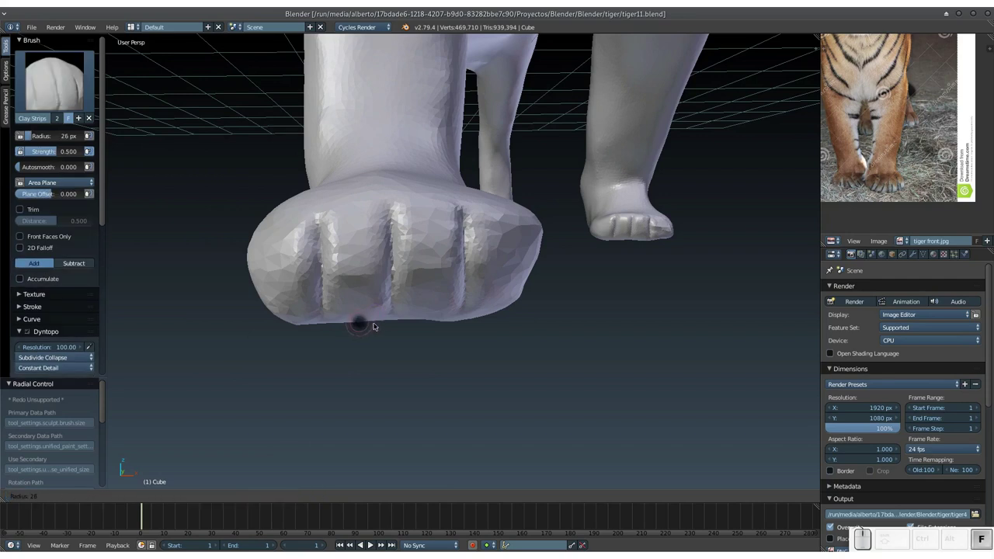
click(376, 332)
Build up clay between the big paw's toe creases to round out the toes.
mouse_move(309, 291)
mouse_down()
mouse_move(280, 259)
mouse_move(288, 266)
mouse_move(291, 250)
mouse_move(280, 298)
mouse_move(277, 249)
mouse_move(260, 288)
mouse_move(294, 256)
mouse_move(284, 260)
mouse_move(289, 286)
mouse_move(258, 269)
mouse_move(282, 251)
mouse_move(304, 254)
mouse_move(300, 279)
mouse_move(343, 295)
mouse_move(354, 263)
mouse_up()
mouse_move(359, 228)
mouse_down()
mouse_move(377, 250)
mouse_move(355, 275)
mouse_move(339, 223)
mouse_move(358, 260)
mouse_move(360, 315)
mouse_move(354, 284)
mouse_move(351, 308)
mouse_move(371, 256)
mouse_move(379, 280)
mouse_move(344, 268)
mouse_up()
mouse_move(344, 268)
middle_down()
mouse_move(351, 301)
mouse_move(362, 237)
mouse_move(354, 246)
mouse_move(370, 291)
mouse_move(373, 271)
middle_up()
mouse_move(390, 254)
mouse_down()
mouse_move(403, 321)
mouse_move(394, 245)
mouse_move(407, 303)
mouse_move(370, 265)
mouse_up()
mouse_move(392, 319)
mouse_down()
mouse_move(396, 277)
mouse_move(452, 269)
mouse_up()
drag(464, 306, 450, 290)
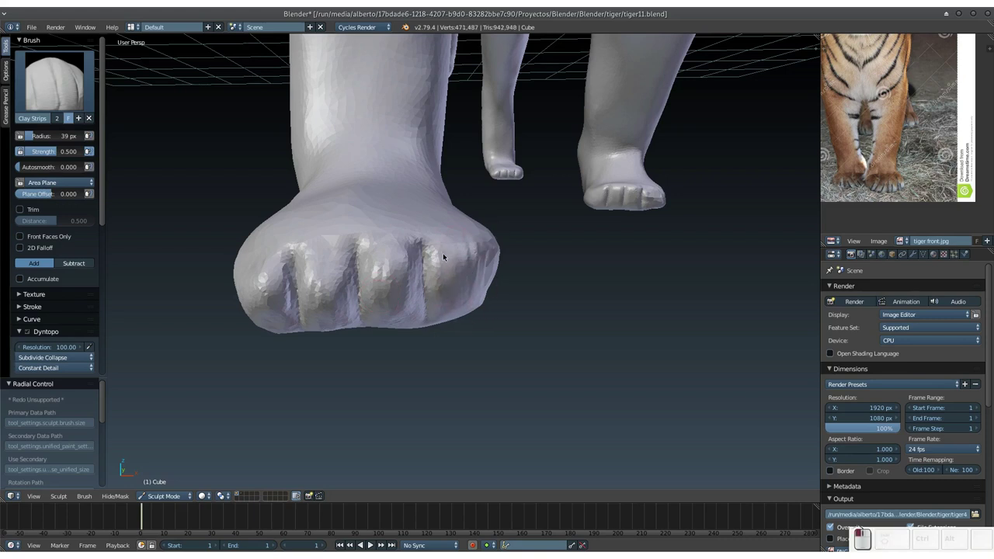
mouse_move(444, 257)
mouse_down()
mouse_move(471, 263)
mouse_move(441, 291)
mouse_move(447, 271)
mouse_up()
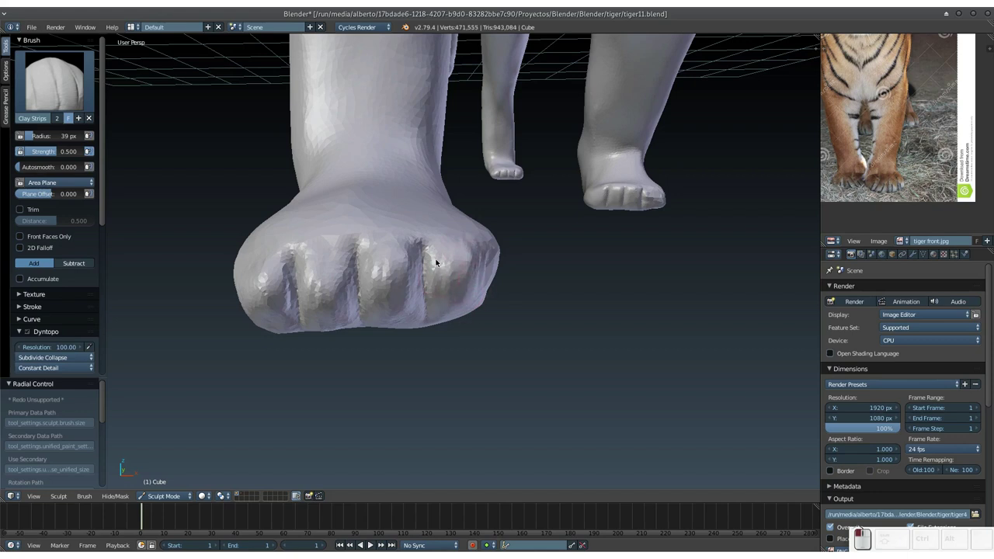
mouse_move(432, 260)
middle_down()
mouse_move(399, 271)
mouse_move(435, 270)
middle_up()
Build up and round off the outer and right toes with Clay Strips strokes.
scroll(516, 268, up, 2)
scroll(517, 272, up, 2)
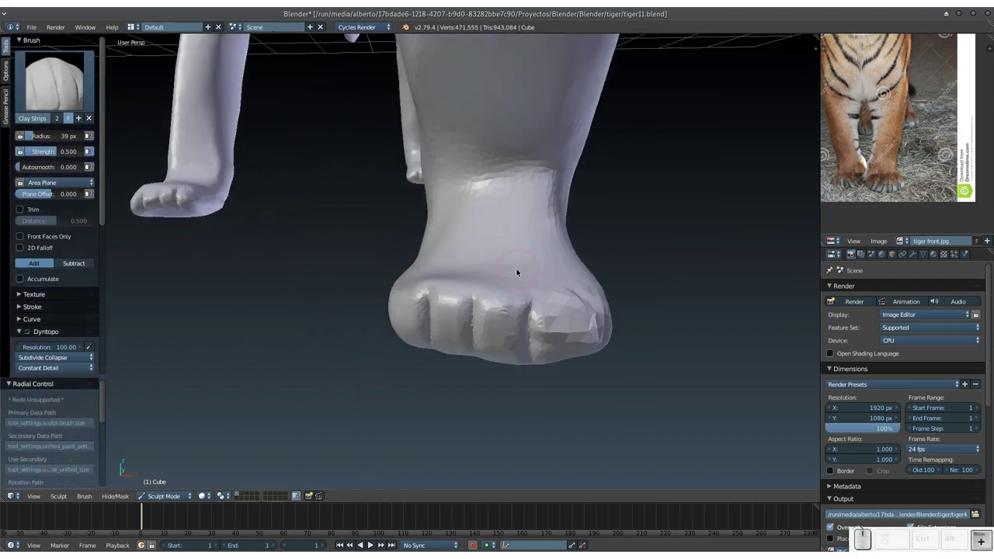
click(550, 333)
middle_drag(541, 326, 583, 273)
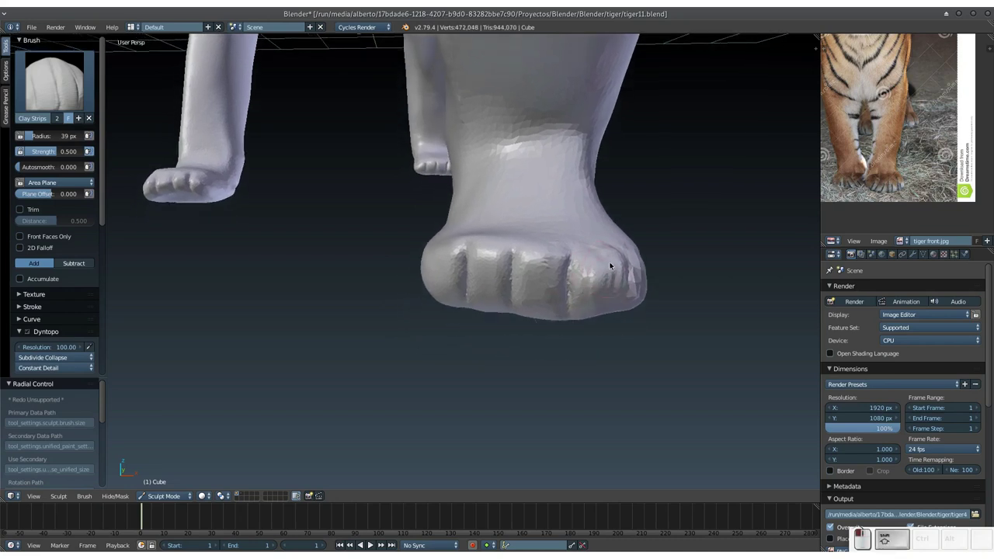
drag(586, 310, 606, 267)
mouse_move(611, 293)
mouse_down()
mouse_move(537, 271)
mouse_move(531, 252)
mouse_move(527, 286)
mouse_move(531, 260)
mouse_up()
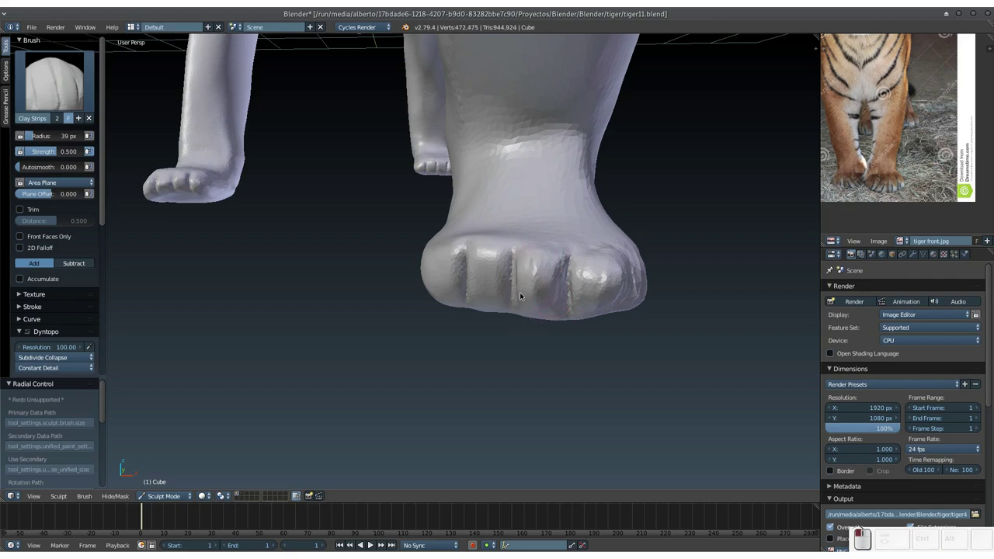
mouse_move(551, 289)
middle_down()
mouse_move(532, 284)
mouse_move(545, 289)
middle_up()
mouse_move(545, 289)
mouse_down()
mouse_move(555, 264)
mouse_move(543, 262)
mouse_move(562, 256)
mouse_up()
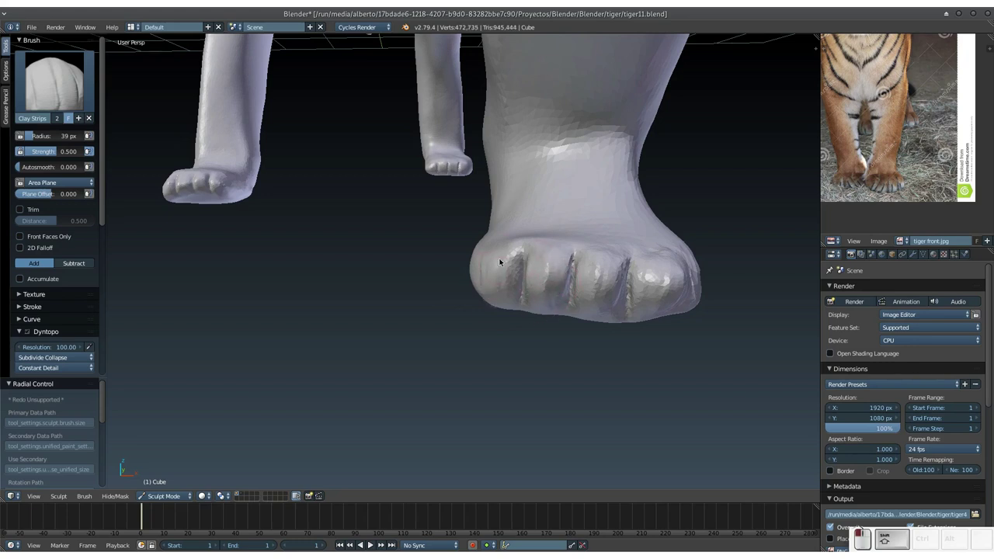
Deepen and refine the creases on the left toes, then save the file.
mouse_move(489, 295)
mouse_down()
mouse_move(466, 272)
mouse_move(493, 288)
mouse_move(504, 283)
mouse_move(504, 252)
mouse_up()
mouse_move(486, 294)
mouse_down()
mouse_move(496, 288)
mouse_move(481, 261)
mouse_up()
drag(501, 293, 488, 264)
mouse_move(506, 266)
middle_down()
mouse_move(517, 288)
mouse_move(528, 253)
mouse_move(550, 265)
middle_up()
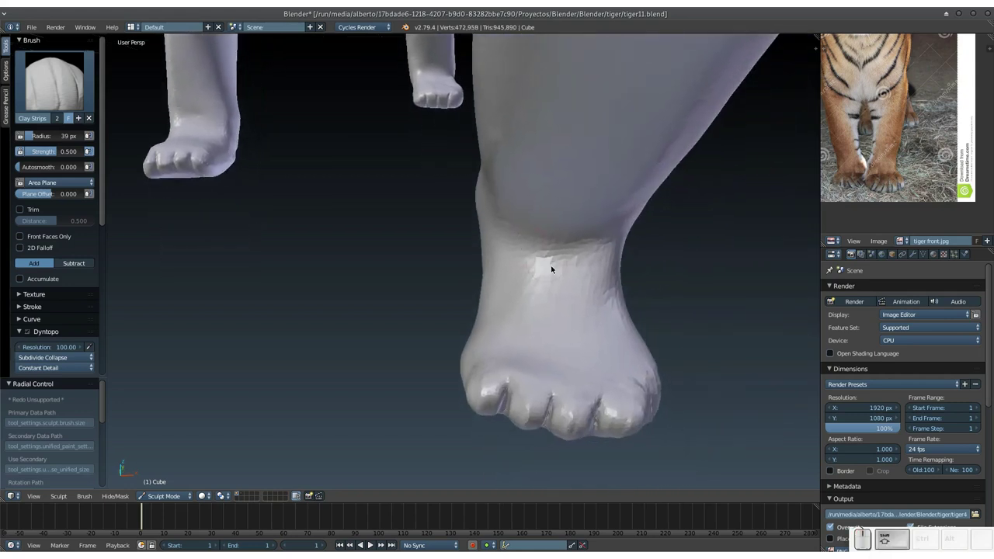
key(ctrl+s)
Confirm saving over the tiger file and zoom in to center the front paw.
click(556, 273)
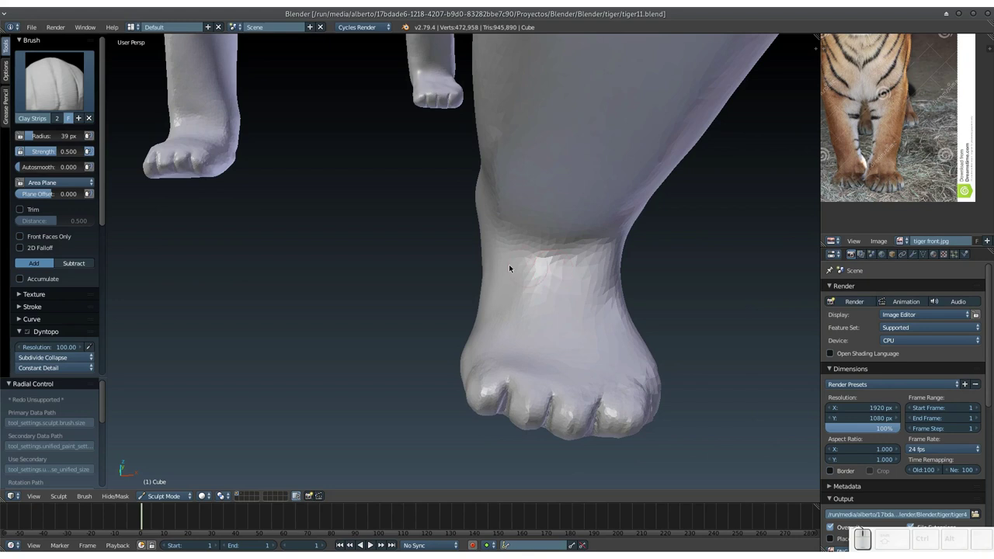
middle_drag(405, 261, 461, 255)
scroll(505, 279, up, 2)
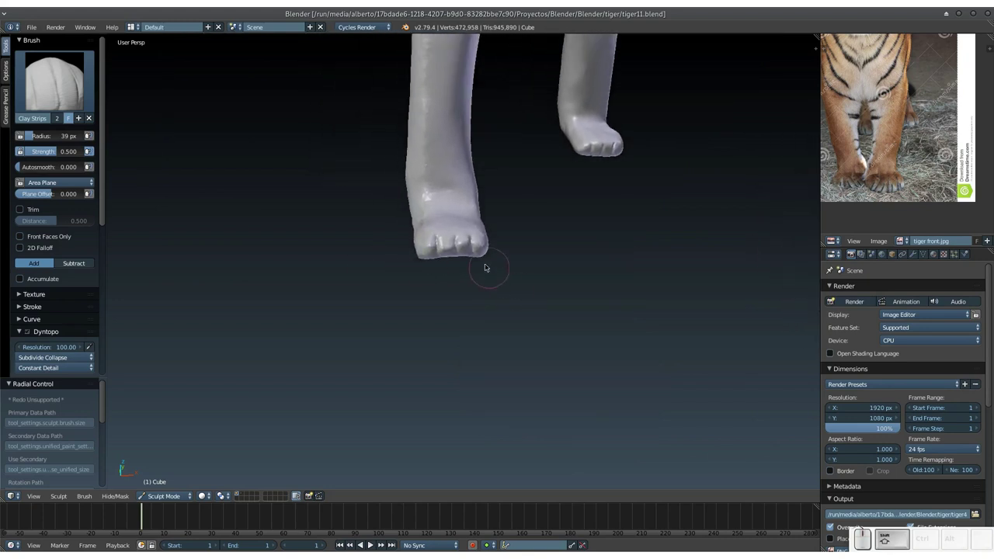
scroll(485, 261, up, 2)
scroll(492, 252, up, 3)
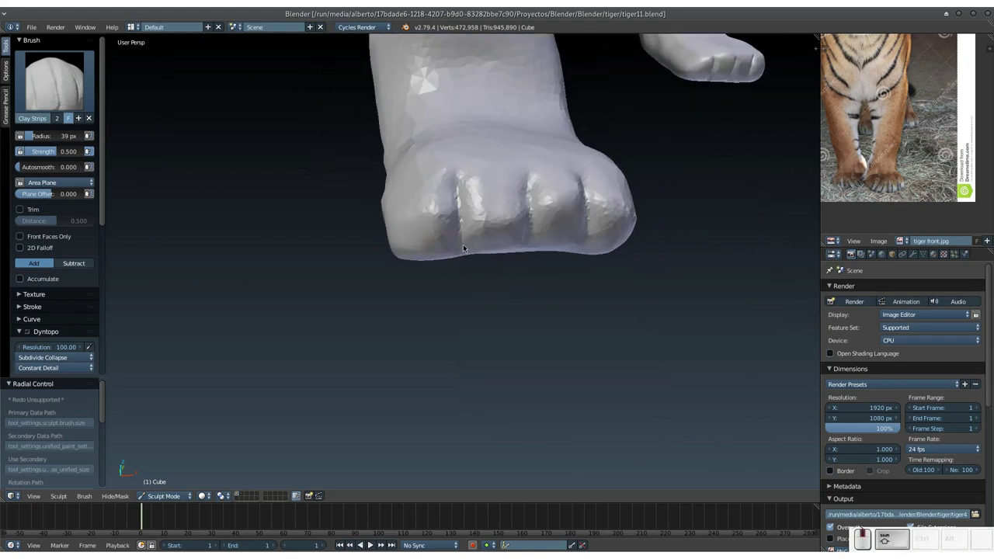
middle_drag(500, 247, 430, 242)
Deepen the Clay Strips creases between the first, middle and right toes.
mouse_move(377, 254)
mouse_down()
mouse_move(385, 186)
mouse_move(368, 259)
mouse_up()
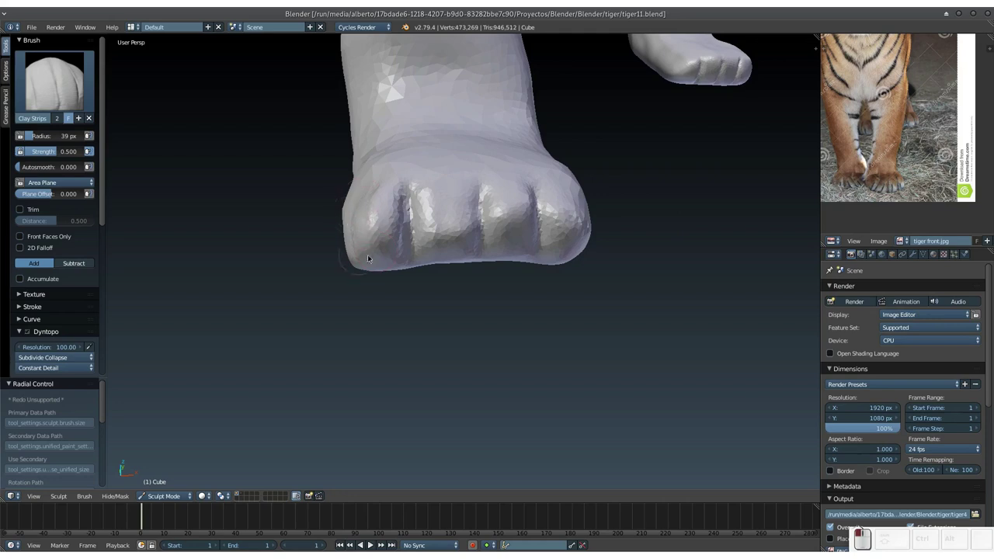
mouse_move(374, 186)
mouse_down()
mouse_move(381, 231)
mouse_move(392, 222)
mouse_up()
drag(368, 272, 373, 210)
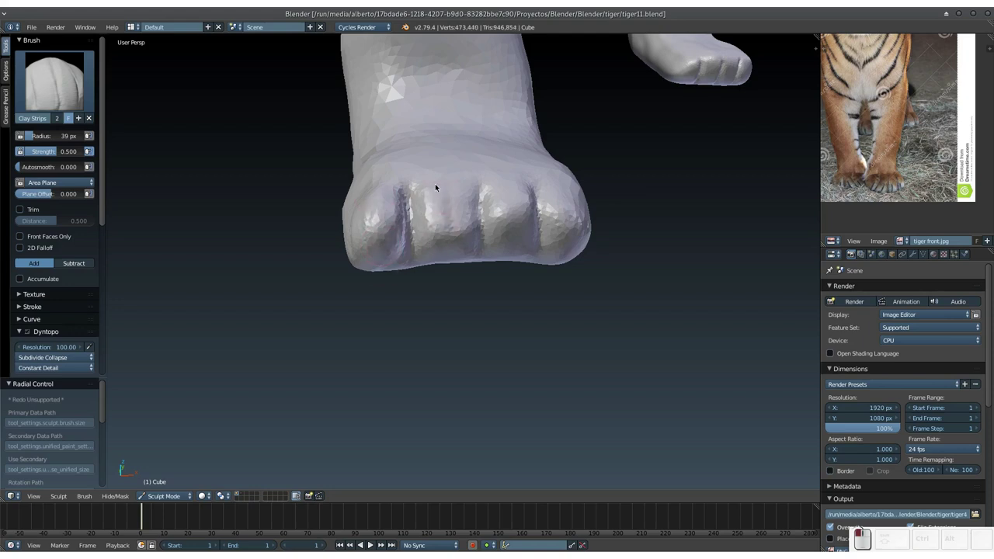
drag(459, 184, 468, 241)
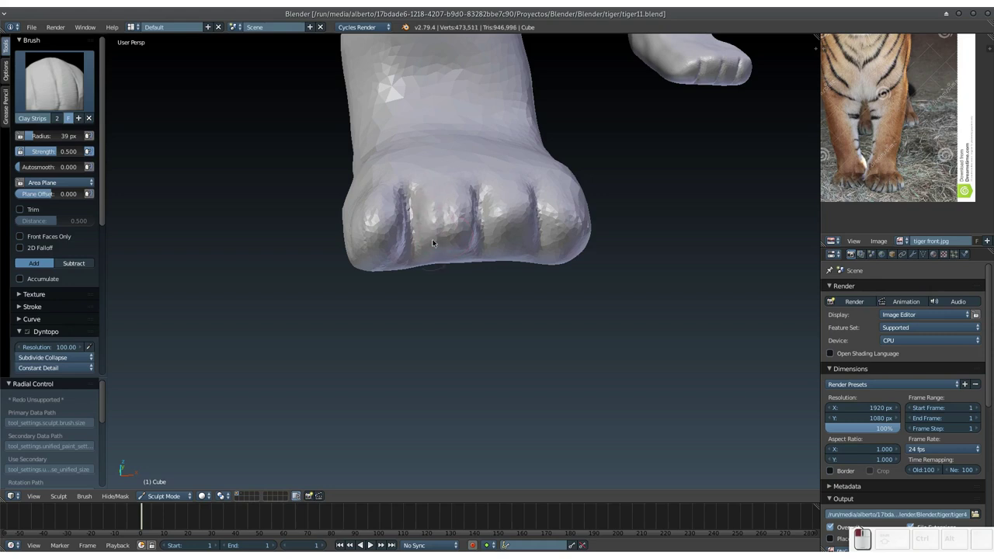
drag(452, 228, 464, 248)
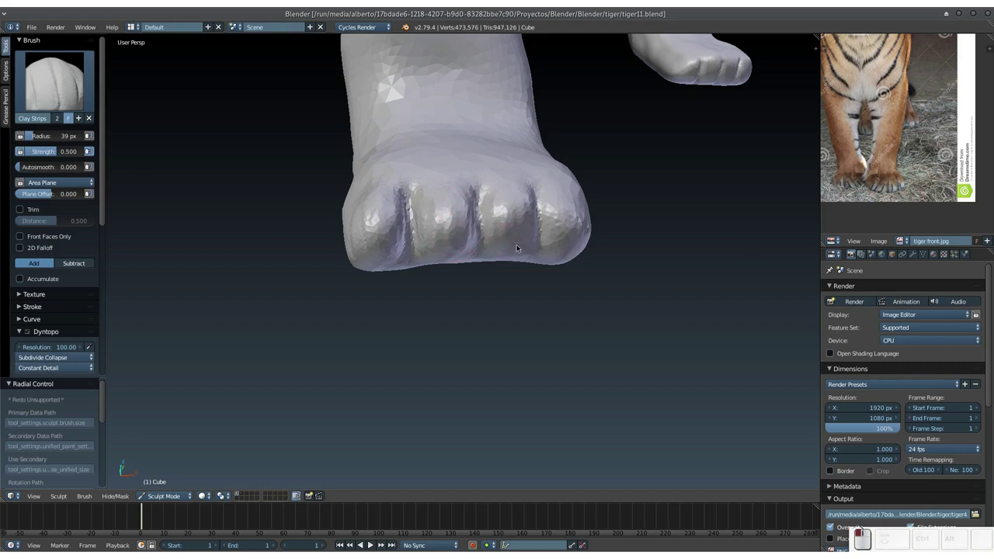
mouse_move(521, 240)
mouse_down()
mouse_move(516, 195)
mouse_move(497, 250)
mouse_move(517, 196)
mouse_up()
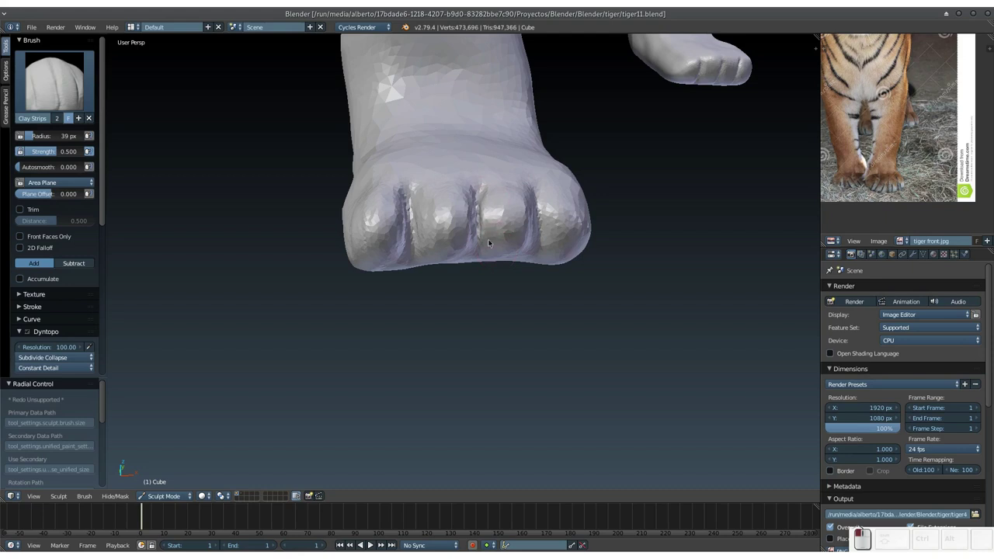
From a new angle, add a small crease and build up the rightmost toe.
mouse_move(509, 233)
middle_down()
mouse_move(484, 225)
mouse_move(466, 243)
mouse_move(458, 183)
middle_up()
mouse_move(458, 183)
mouse_down()
mouse_move(442, 206)
mouse_move(446, 195)
mouse_up()
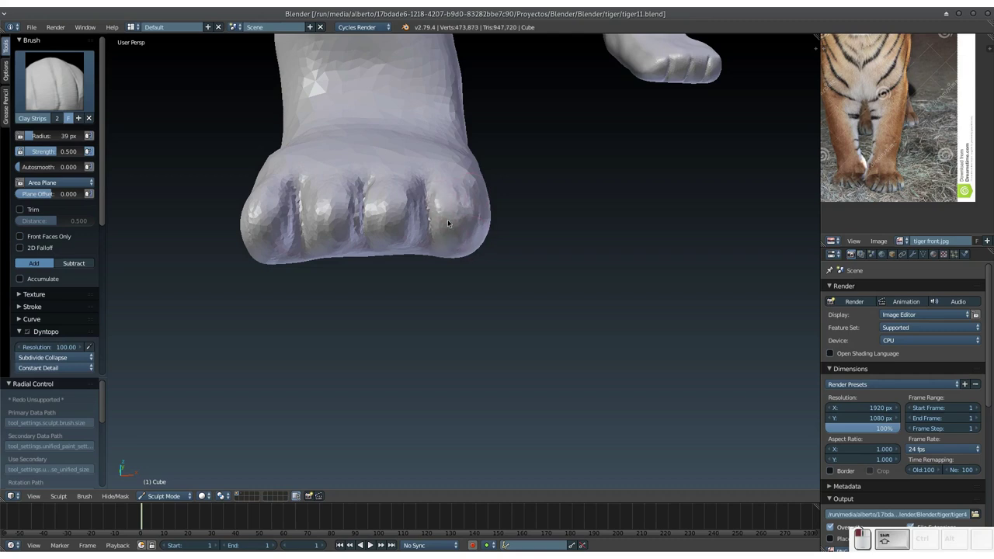
mouse_move(462, 237)
mouse_down()
mouse_move(455, 209)
mouse_move(472, 230)
mouse_move(458, 196)
mouse_move(443, 215)
mouse_up()
mouse_move(444, 215)
middle_down()
mouse_move(406, 220)
mouse_move(437, 272)
mouse_move(427, 238)
mouse_move(458, 215)
mouse_move(458, 237)
mouse_move(437, 188)
middle_up()
Zoom in and shape the paw's lower-left edge, toe grooves and toe surfaces with Clay Strips.
scroll(472, 205, up, 3)
scroll(481, 206, up, 2)
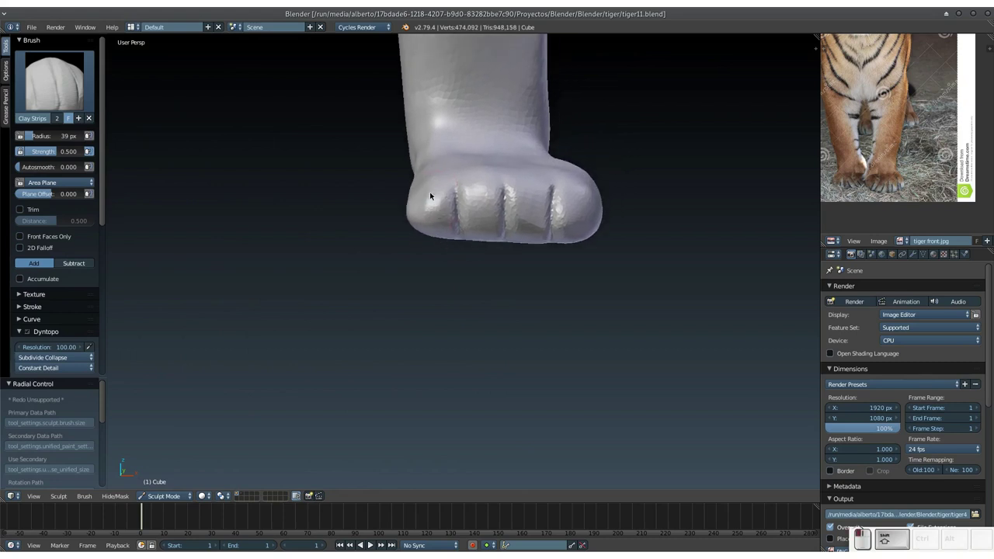
mouse_move(433, 241)
mouse_down()
mouse_move(440, 201)
mouse_move(436, 230)
mouse_up()
mouse_move(423, 192)
mouse_down()
mouse_move(410, 233)
mouse_move(435, 193)
mouse_move(433, 226)
mouse_move(491, 185)
mouse_move(491, 229)
mouse_up()
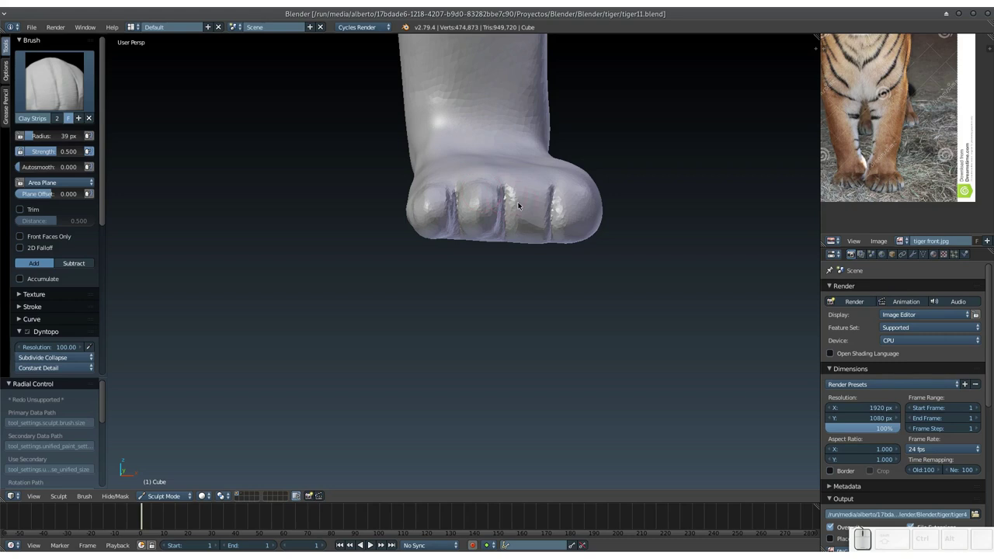
mouse_move(519, 195)
mouse_down()
mouse_move(537, 231)
mouse_move(531, 190)
mouse_up()
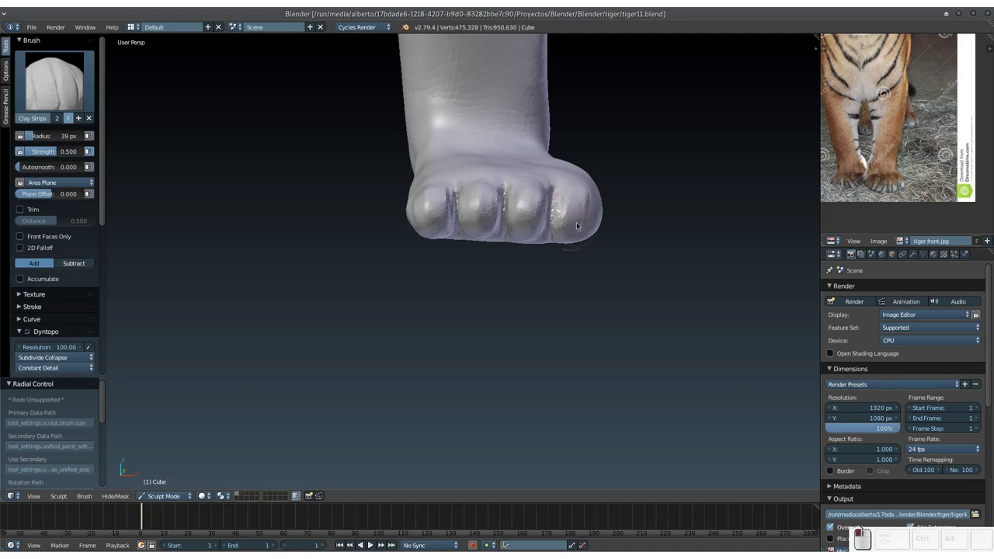
mouse_move(575, 223)
mouse_down()
mouse_move(586, 203)
mouse_move(572, 233)
mouse_move(592, 194)
mouse_up()
mouse_move(531, 196)
mouse_down()
mouse_move(487, 199)
mouse_move(575, 195)
mouse_up()
Build up the rightmost toe's edge and shape, then save over the sculpt file.
mouse_move(575, 205)
middle_down()
mouse_move(472, 245)
mouse_move(498, 273)
mouse_move(520, 261)
mouse_move(539, 206)
mouse_move(586, 195)
middle_up()
drag(584, 222, 588, 231)
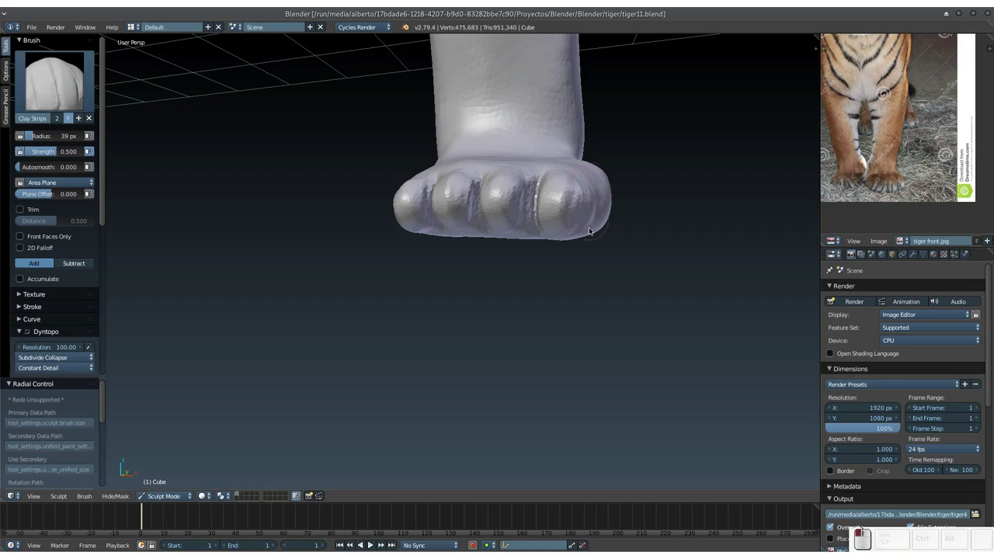
mouse_move(585, 192)
mouse_down()
mouse_move(592, 221)
mouse_move(568, 195)
mouse_move(569, 206)
mouse_move(572, 195)
mouse_up()
mouse_move(573, 195)
middle_down()
mouse_move(572, 273)
mouse_move(505, 246)
mouse_move(519, 299)
middle_up()
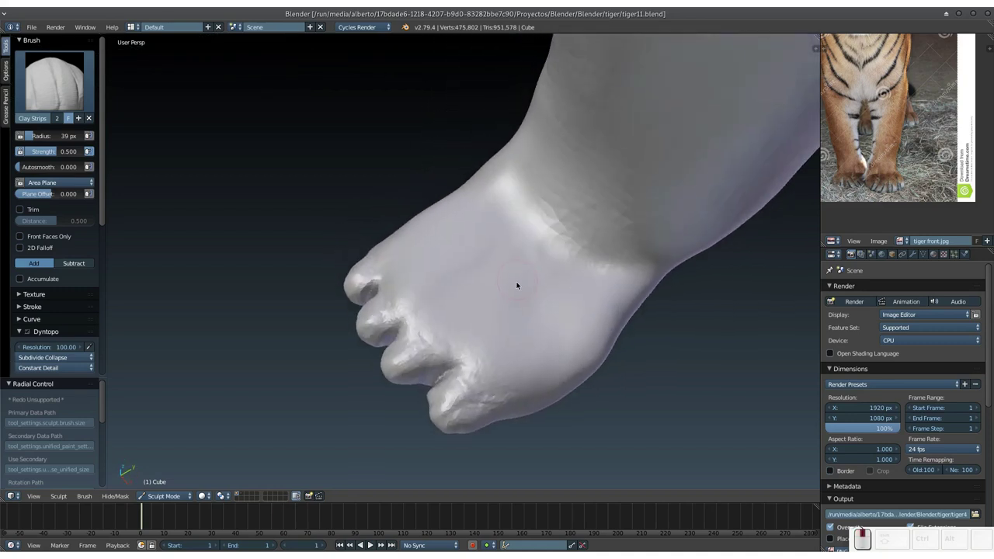
key(ctrl+s)
click(520, 302)
Use the Grab brush at 145 px radius to pull the paw's lower edge slightly down-left.
key(g)
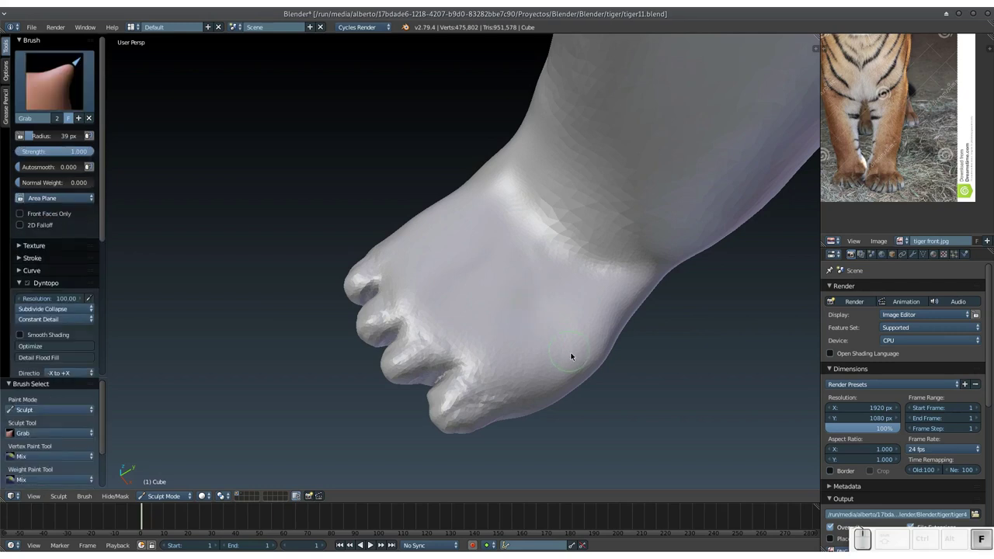
key(f)
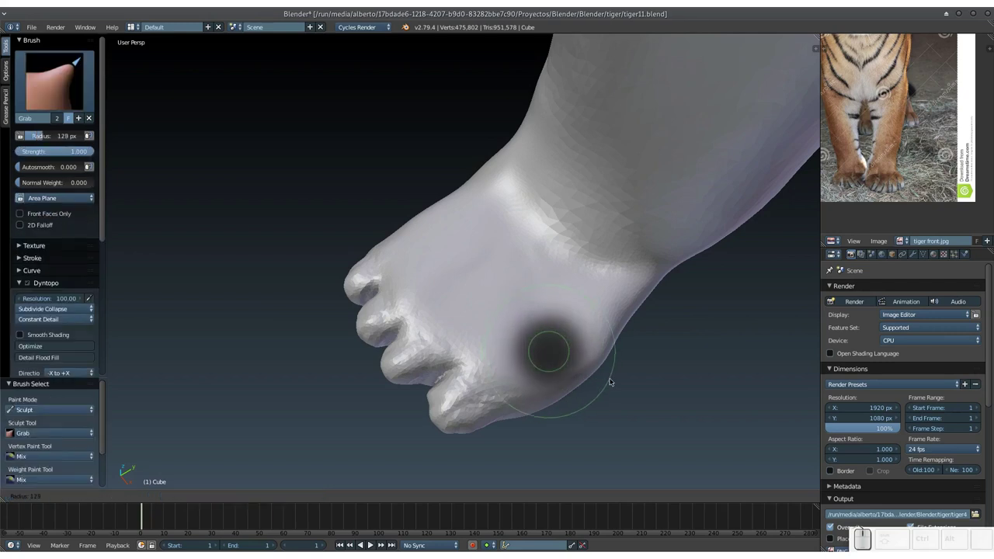
click(611, 384)
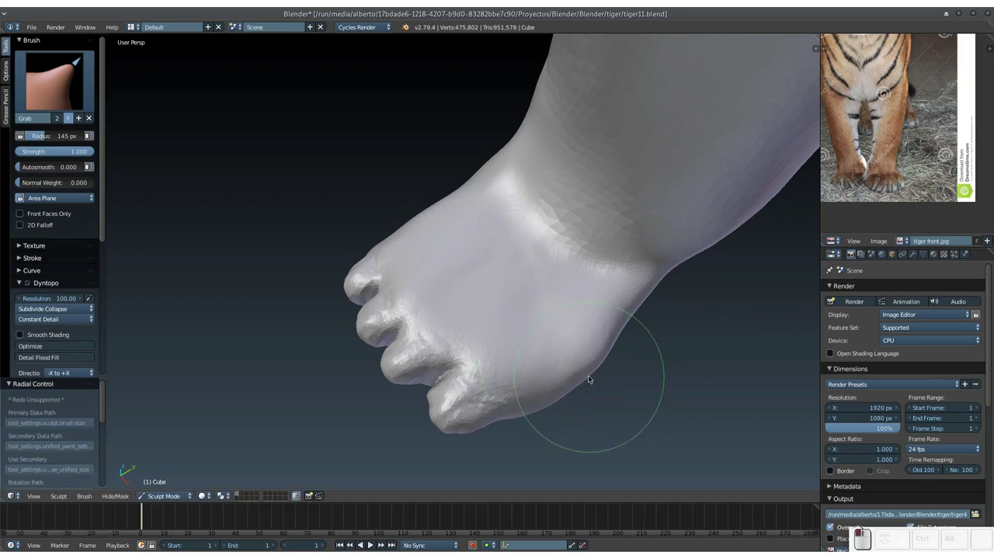
mouse_move(587, 378)
mouse_down()
mouse_move(547, 411)
mouse_move(546, 400)
mouse_up()
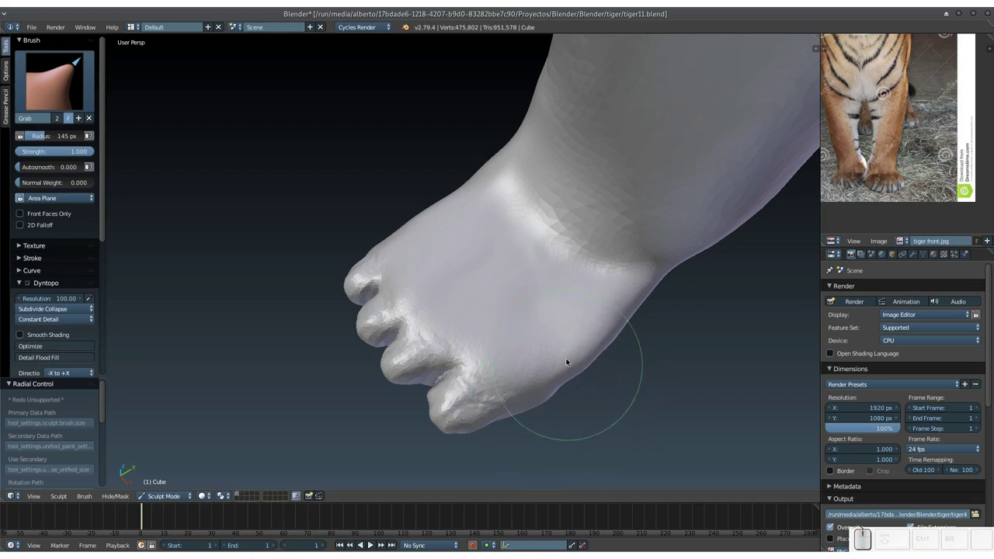
middle_drag(567, 362, 574, 332)
scroll(574, 332, down, 2)
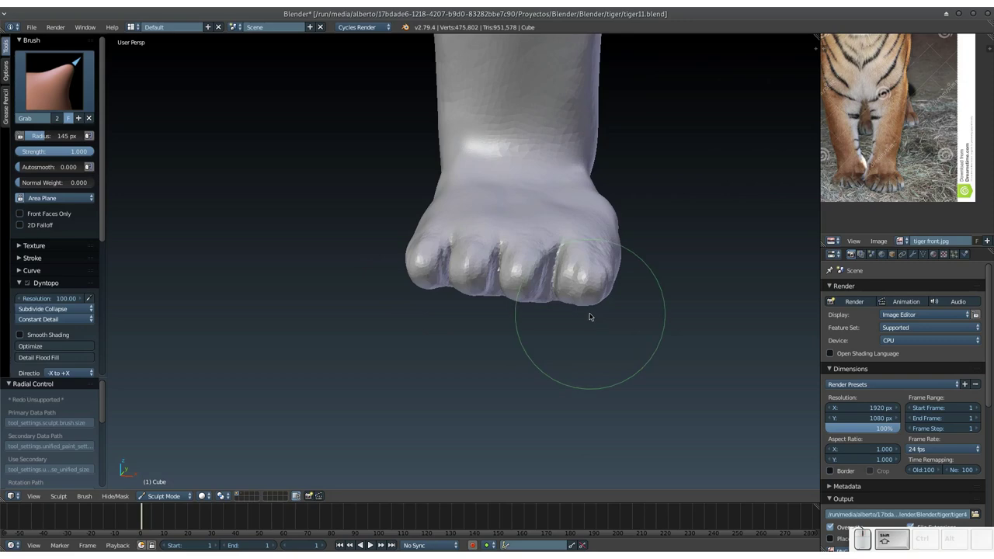
scroll(582, 322, down, 2)
scroll(587, 317, down, 3)
scroll(574, 320, down, 3)
mouse_move(557, 326)
middle_down()
mouse_move(527, 326)
mouse_move(561, 340)
mouse_move(528, 317)
mouse_move(559, 306)
mouse_move(550, 339)
middle_up()
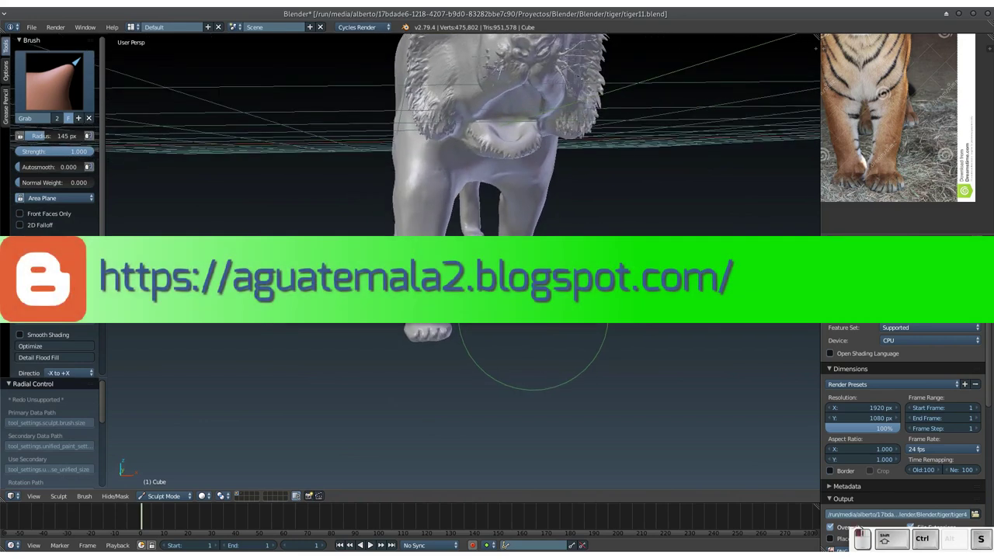
Save the file and shrink the brush radius to 28 px.
key(ctrl+s)
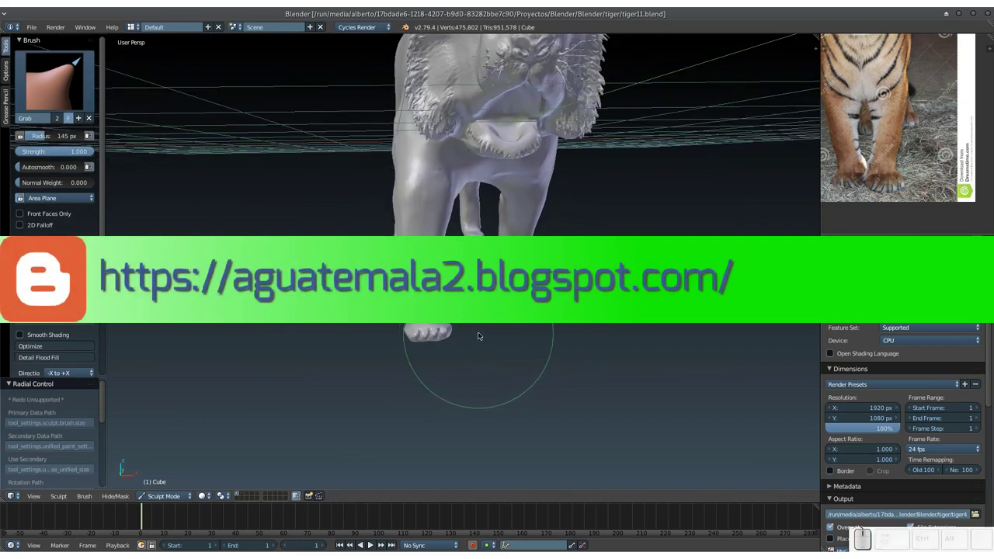
key(f)
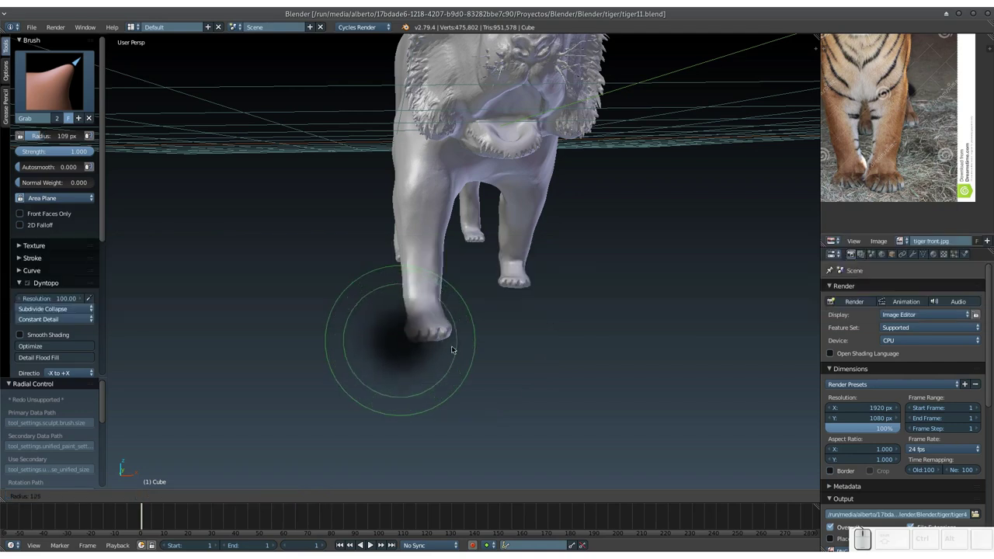
click(414, 344)
View the paws from below, save over the file again, and switch to Snake Hook.
middle_drag(414, 344, 438, 323)
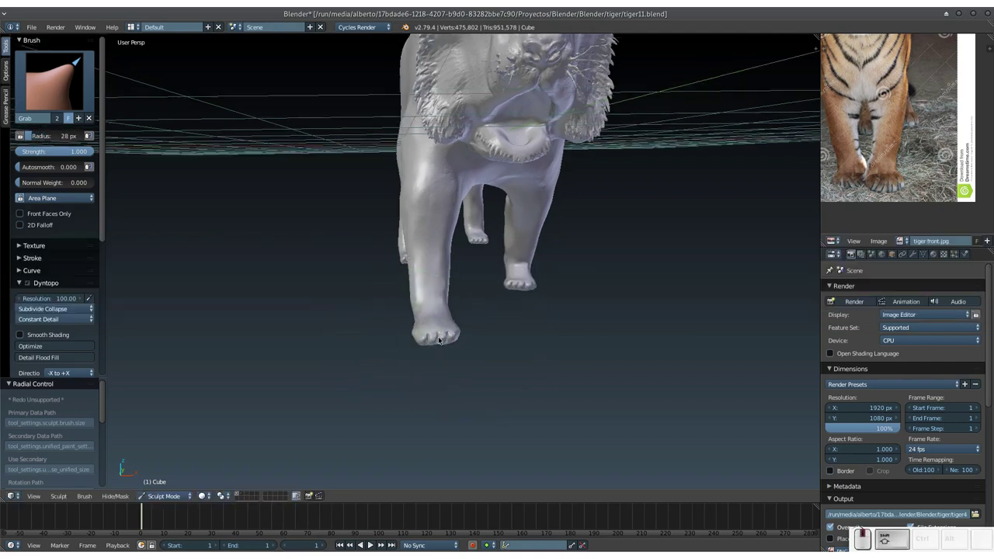
scroll(439, 323, up, 5)
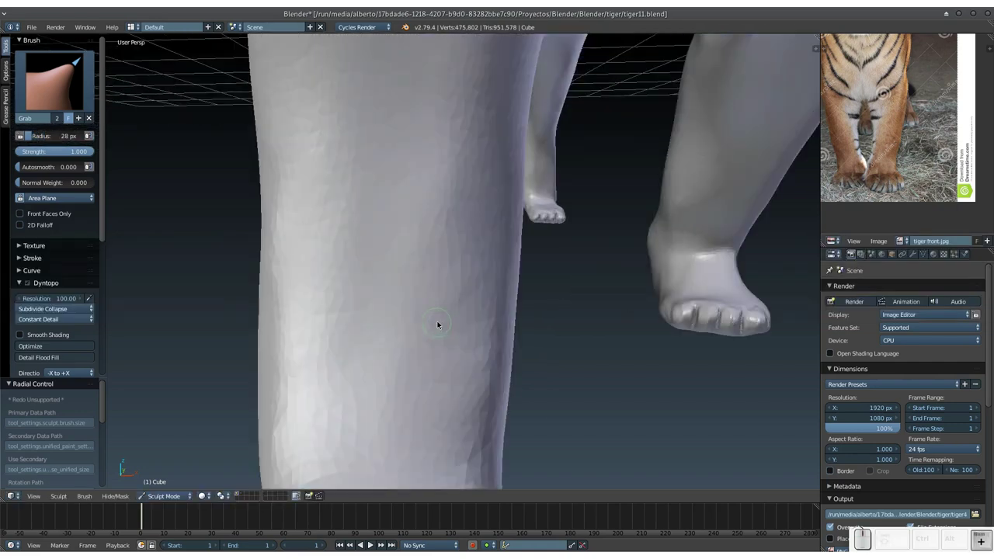
scroll(437, 329, down, 3)
mouse_move(445, 328)
middle_down()
mouse_move(453, 333)
mouse_move(445, 288)
mouse_move(490, 360)
mouse_move(483, 241)
mouse_move(465, 304)
middle_up()
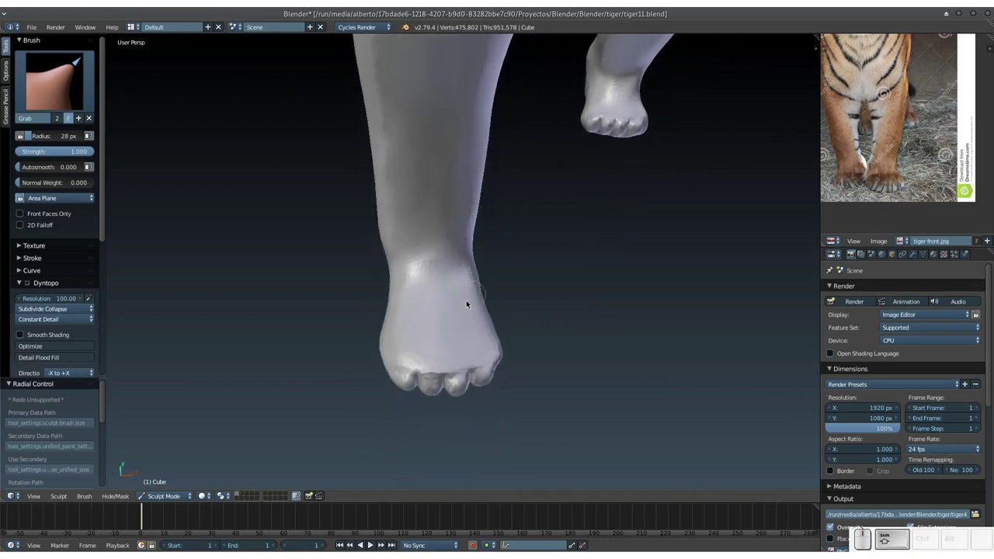
key(ctrl+s)
click(421, 370)
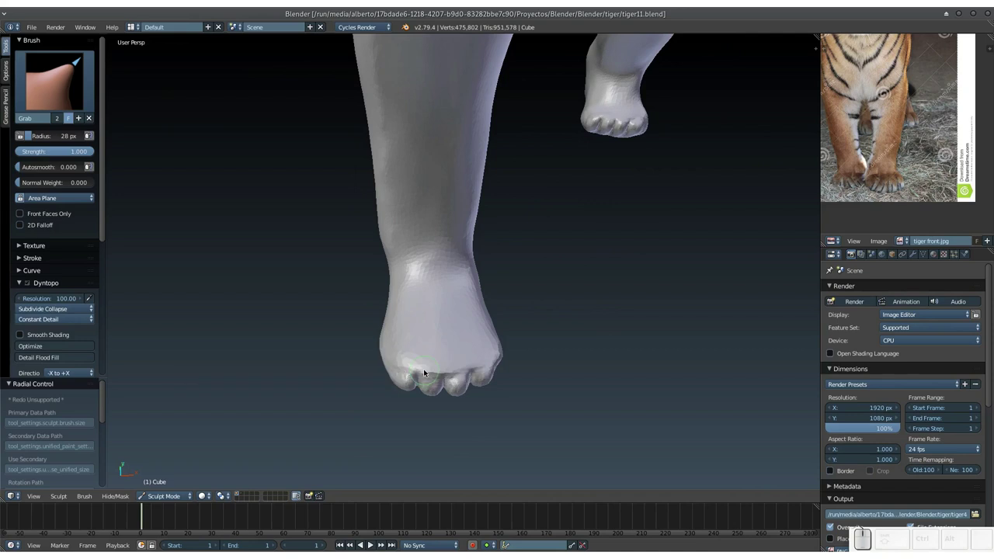
key(k)
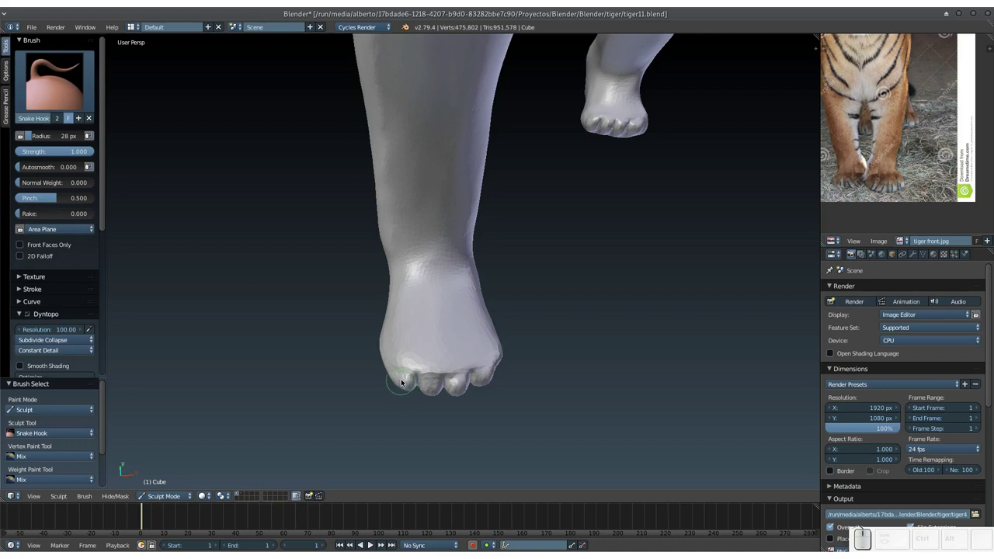
Pull claw spikes down from the first three toes with Snake Hook.
drag(404, 387, 406, 397)
mouse_move(431, 386)
mouse_down()
mouse_move(432, 397)
mouse_move(458, 387)
mouse_move(460, 400)
mouse_move(486, 396)
mouse_up()
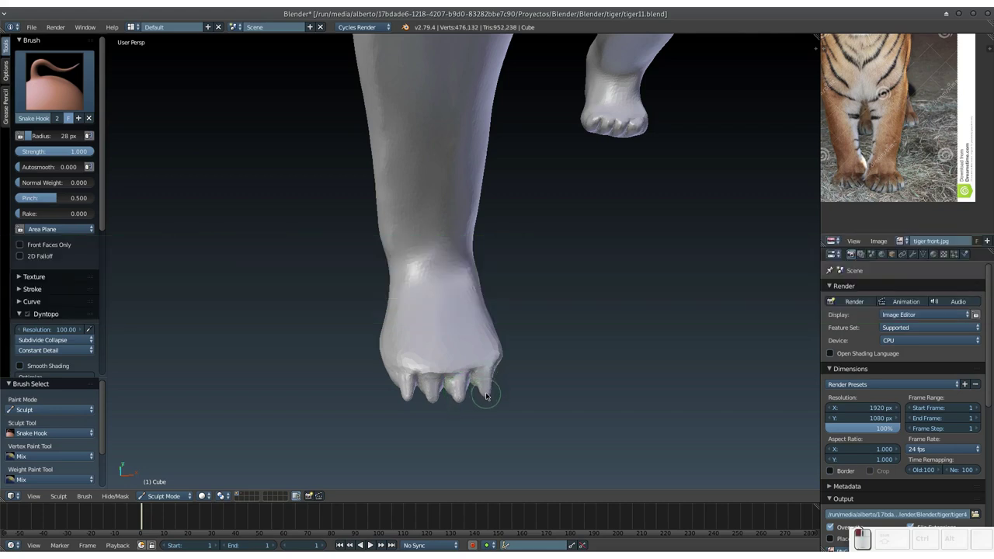
scroll(533, 308, up, 1)
scroll(475, 363, up, 5)
scroll(478, 349, up, 3)
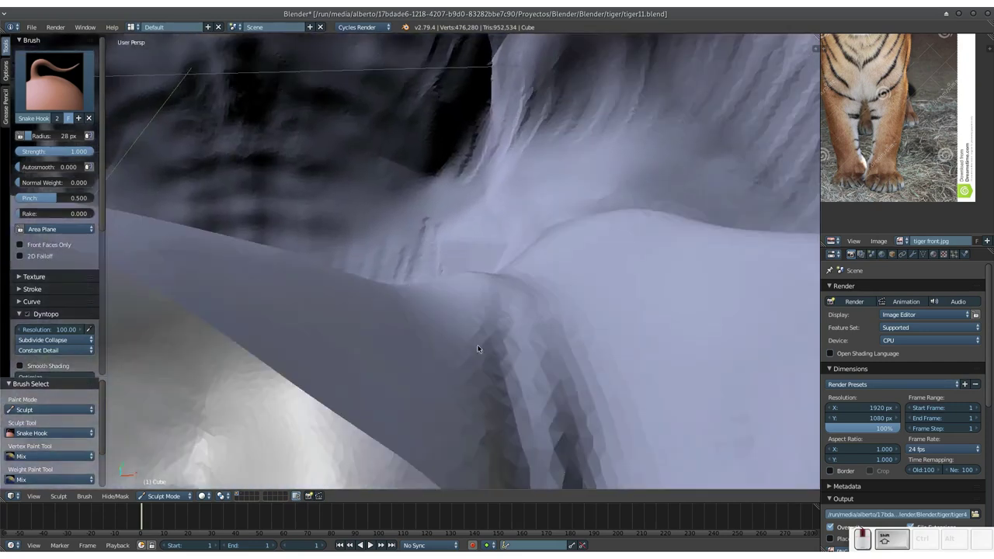
scroll(478, 348, down, 5)
scroll(472, 321, down, 2)
scroll(472, 332, up, 4)
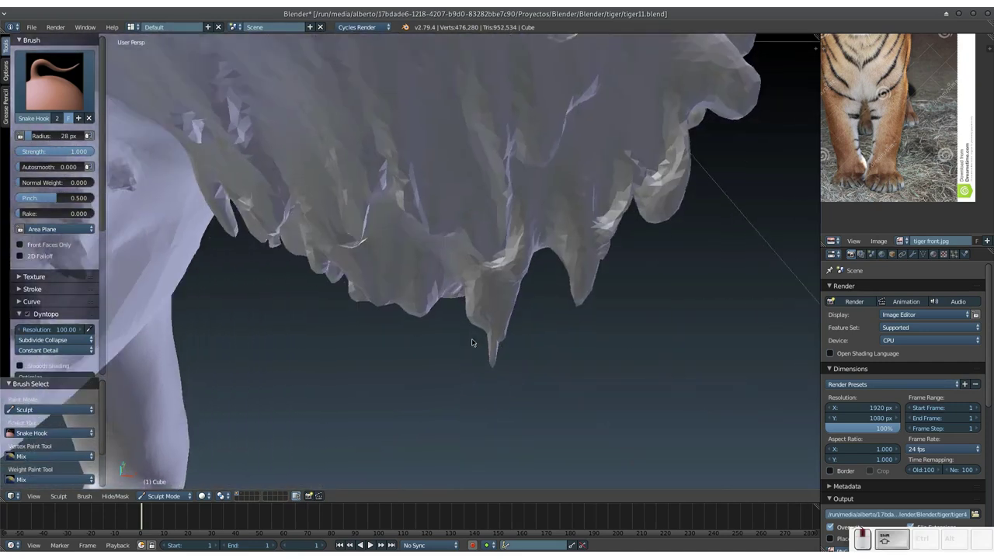
scroll(469, 330, down, 5)
scroll(468, 283, up, 3)
mouse_move(471, 292)
middle_down()
mouse_move(490, 293)
mouse_move(506, 311)
mouse_move(510, 284)
mouse_move(510, 293)
mouse_move(526, 278)
mouse_move(525, 291)
middle_up()
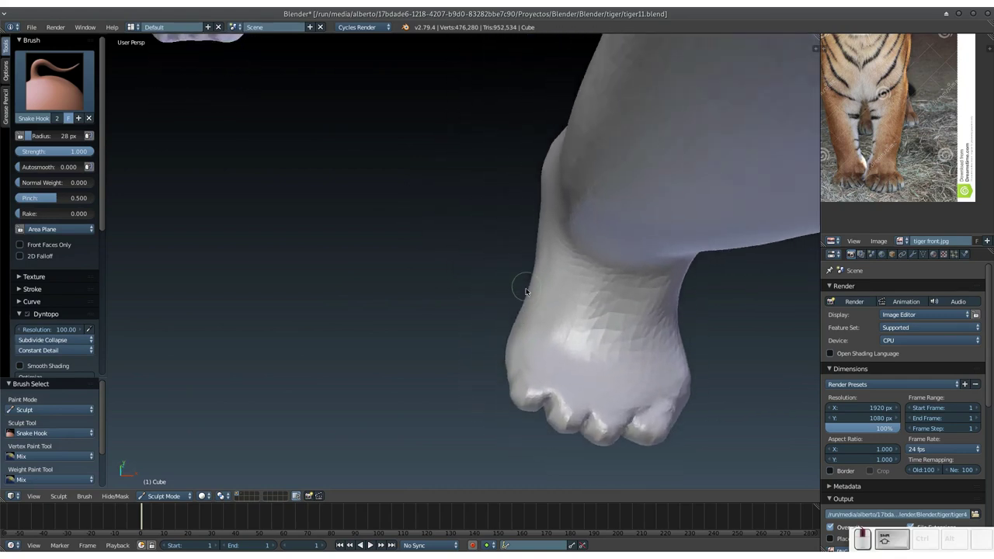
drag(526, 407, 524, 427)
Enable X-axis mirroring and pull claws down from the remaining toes.
scroll(105, 220, down, 2)
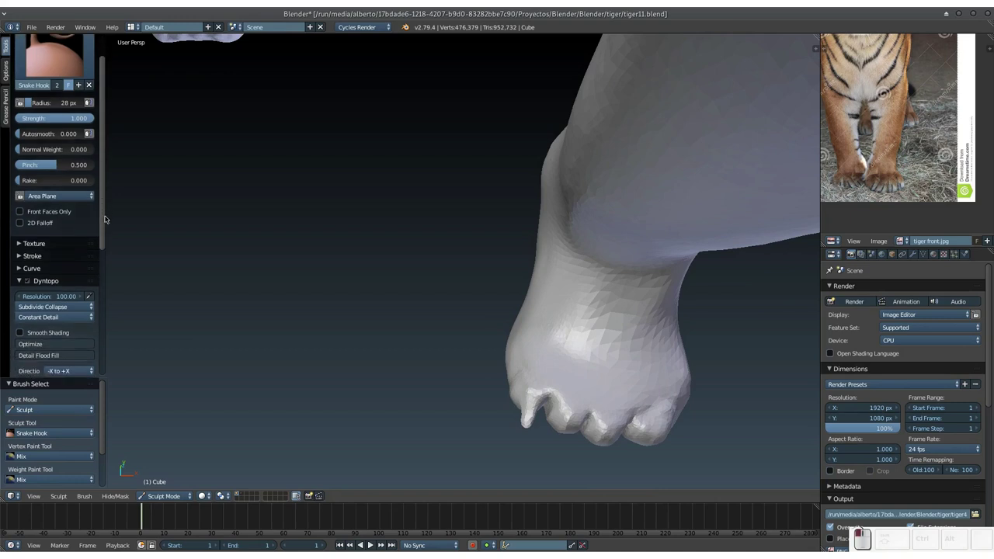
scroll(104, 220, down, 4)
scroll(61, 310, down, 2)
click(29, 324)
mouse_move(568, 417)
mouse_down()
mouse_move(565, 449)
mouse_move(599, 448)
mouse_move(598, 457)
mouse_up()
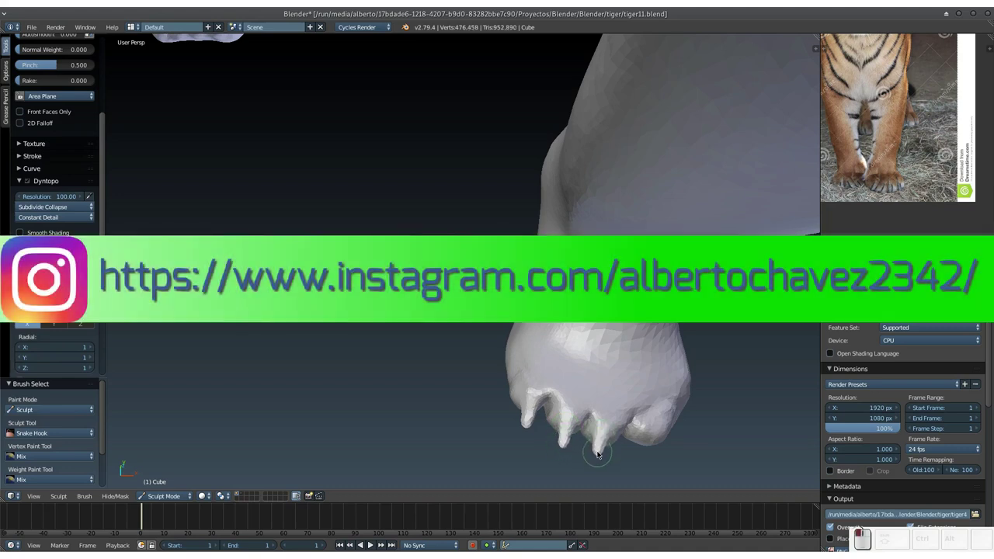
drag(641, 427, 642, 462)
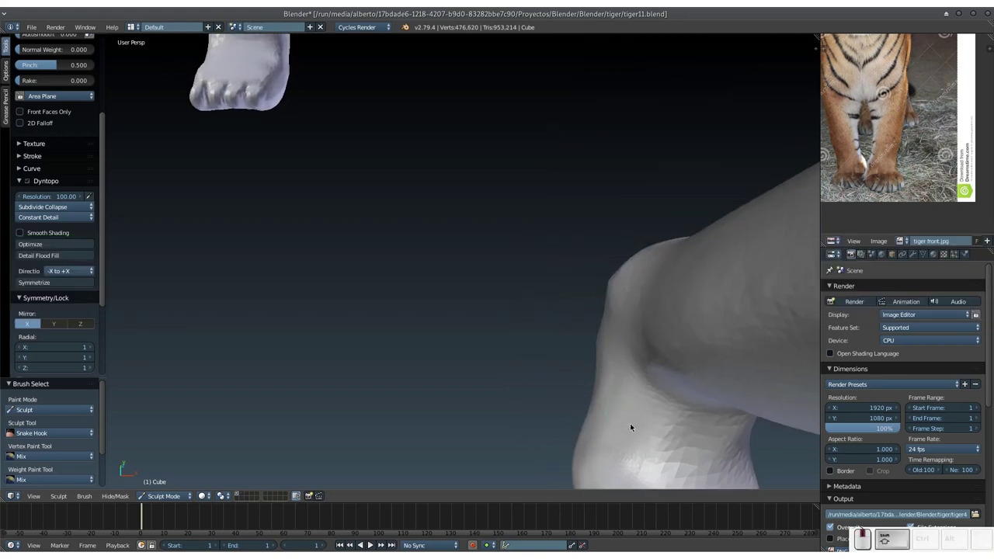
Save the blend file and orbit to the other front foot.
mouse_move(514, 366)
middle_down()
mouse_move(468, 357)
mouse_move(466, 347)
middle_up()
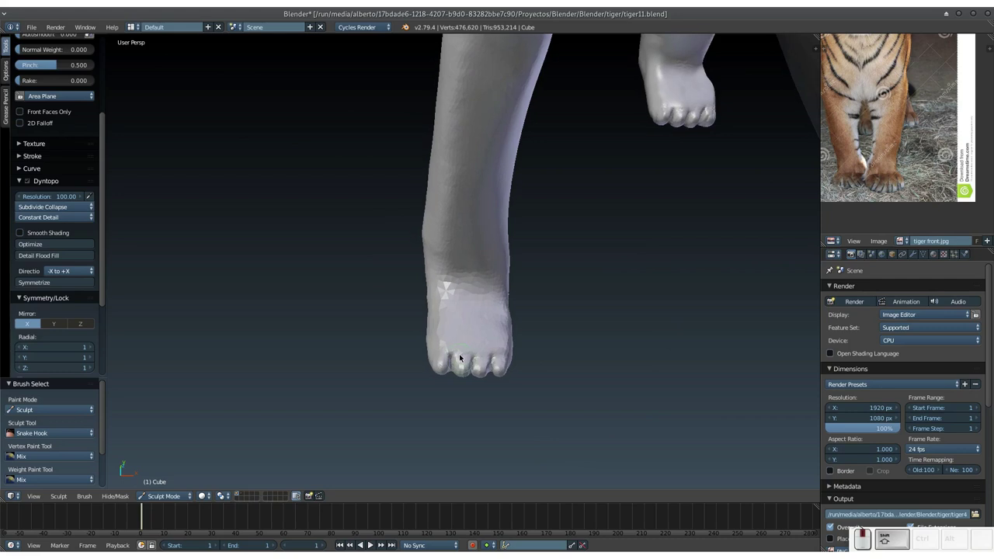
key(ctrl+s)
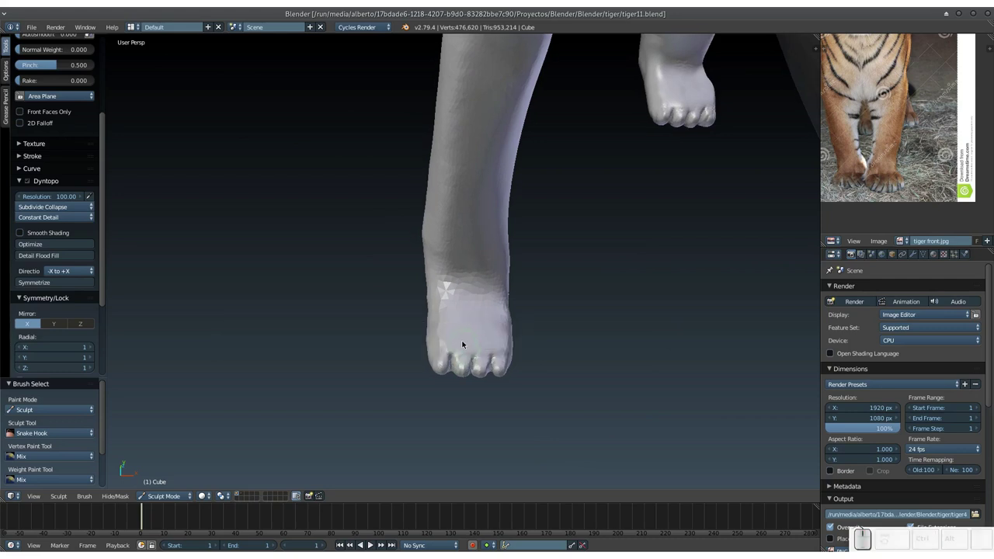
scroll(464, 345, up, 2)
mouse_move(462, 377)
middle_down()
mouse_move(458, 344)
mouse_move(441, 346)
middle_up()
Pull claws from the first toes, then undo those strokes.
drag(431, 370, 431, 375)
mouse_move(461, 359)
mouse_down()
mouse_move(461, 386)
mouse_move(488, 372)
mouse_move(489, 384)
mouse_move(519, 381)
mouse_up()
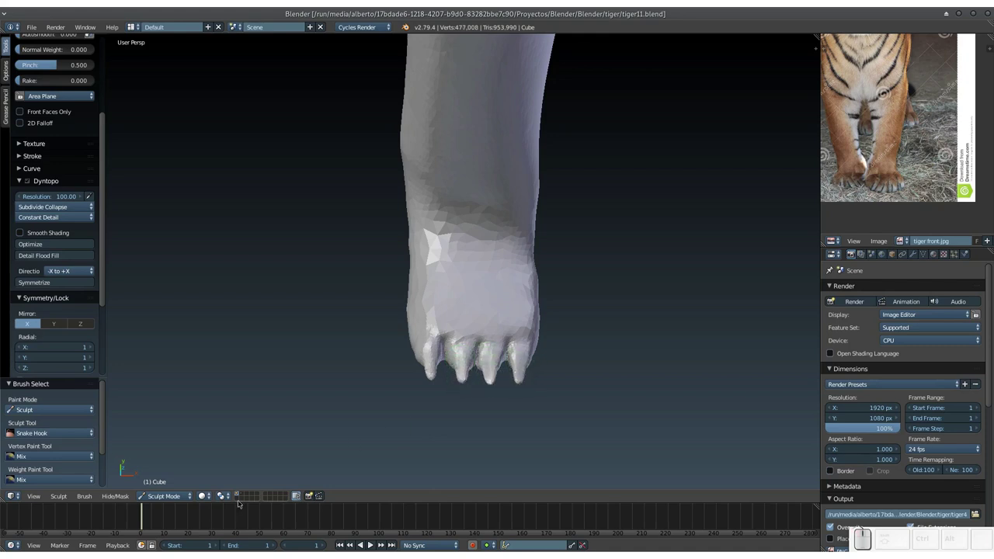
key(ctrl+z)
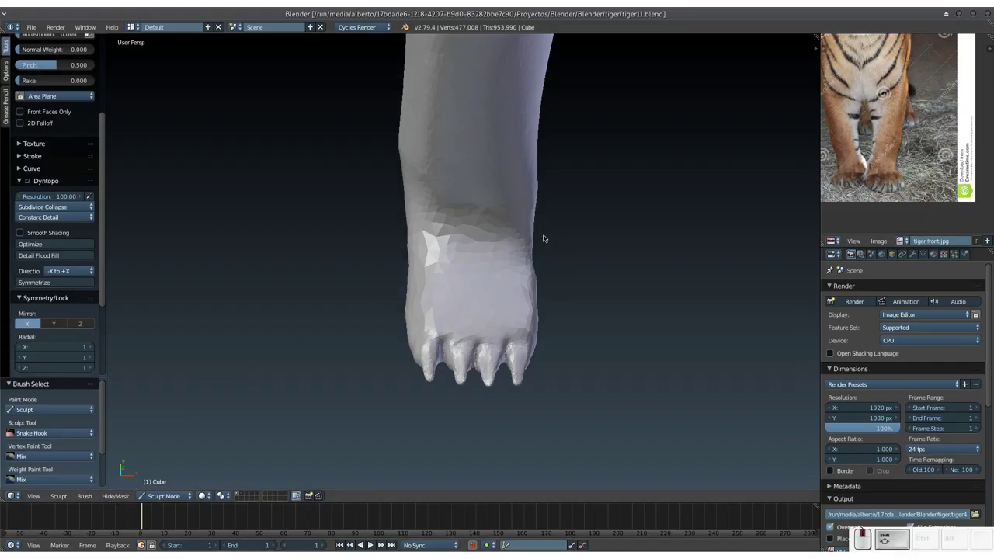
key(ctrl+z)
key(ctrl+z)
key(ctrl+z)
key(ctrl+z)
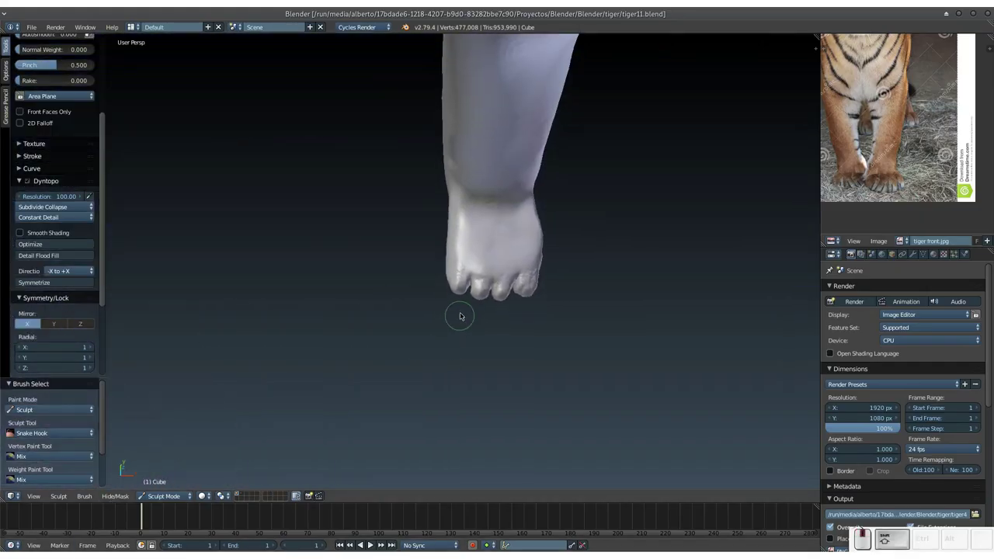
Redo the claws on the first and fourth toes, undoing one bad stroke.
scroll(461, 310, up, 1)
scroll(470, 295, up, 2)
scroll(505, 295, up, 2)
shift+middle_drag(509, 294, 377, 296)
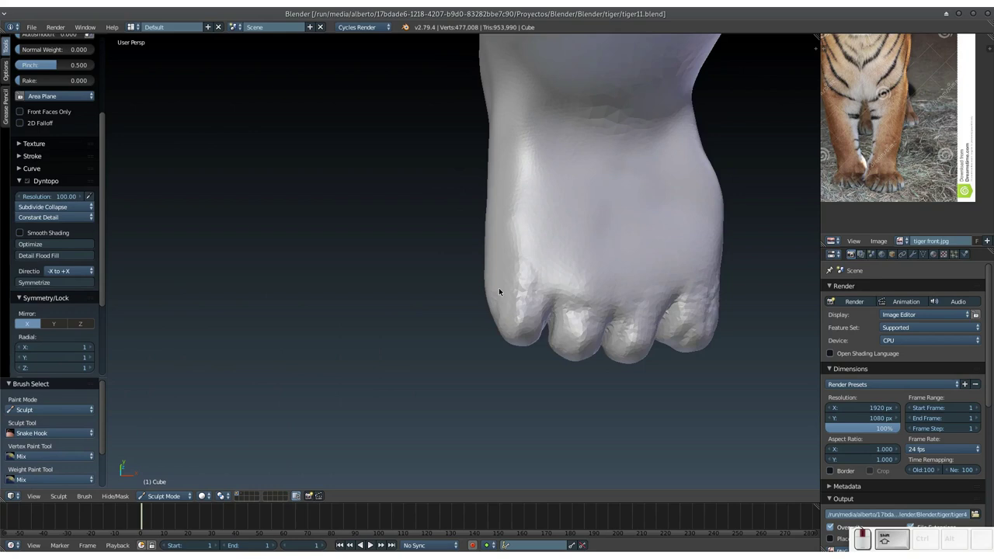
drag(377, 296, 373, 323)
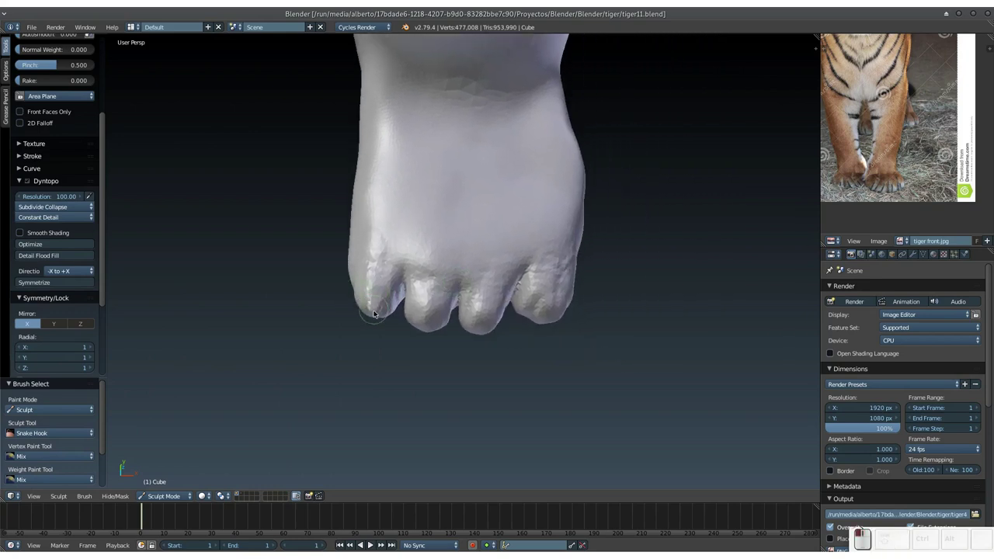
key(ctrl+z)
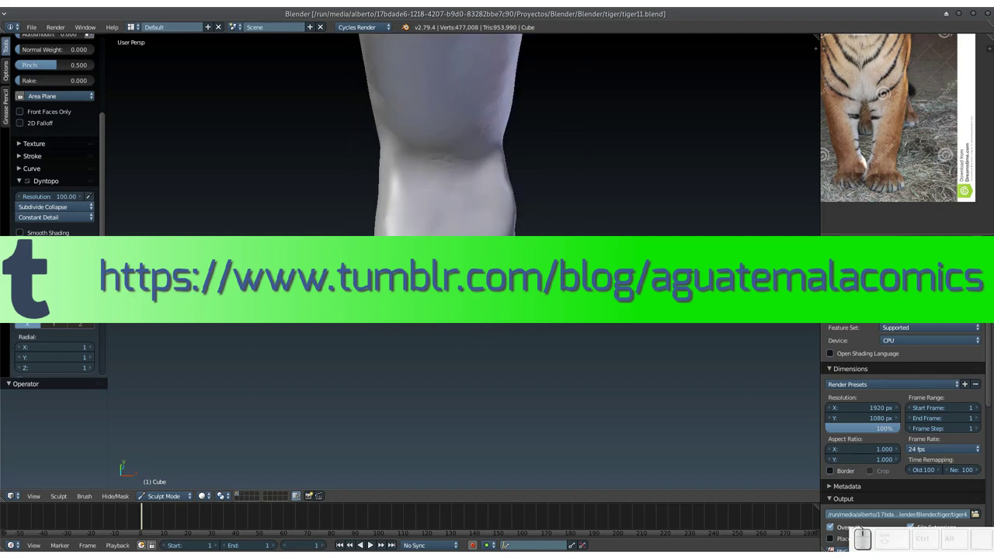
mouse_move(381, 295)
mouse_down()
mouse_move(384, 309)
mouse_move(448, 305)
mouse_up()
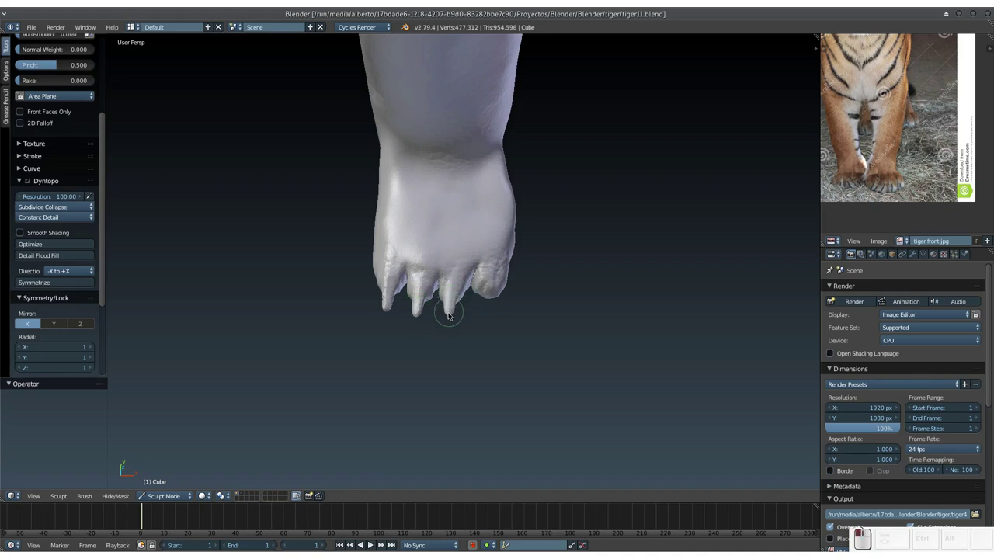
mouse_move(498, 286)
mouse_down()
mouse_move(486, 314)
mouse_move(480, 281)
mouse_up()
mouse_move(477, 277)
middle_down()
mouse_move(495, 294)
mouse_move(510, 258)
mouse_move(561, 340)
mouse_move(556, 305)
mouse_move(536, 293)
mouse_move(567, 309)
mouse_move(563, 293)
mouse_move(477, 276)
mouse_move(599, 306)
mouse_move(548, 288)
mouse_move(560, 303)
mouse_move(525, 271)
mouse_move(557, 299)
middle_up()
Save over the tiger file and switch to the Grab brush.
key(ctrl+s)
click(521, 265)
key(g)
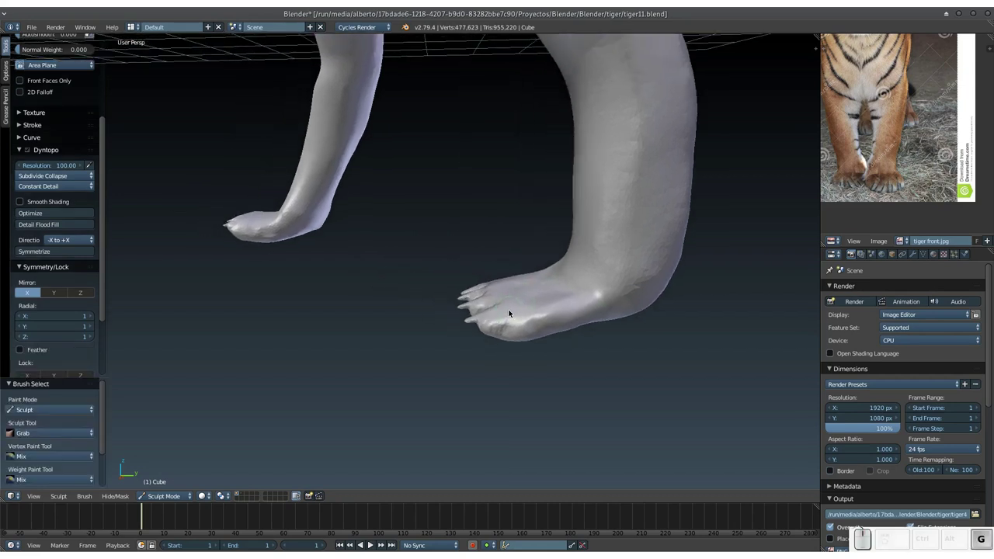
Orbit to face the paw frontally and resize the Grab brush radius.
scroll(510, 308, up, 1)
scroll(509, 308, up, 1)
scroll(510, 309, up, 1)
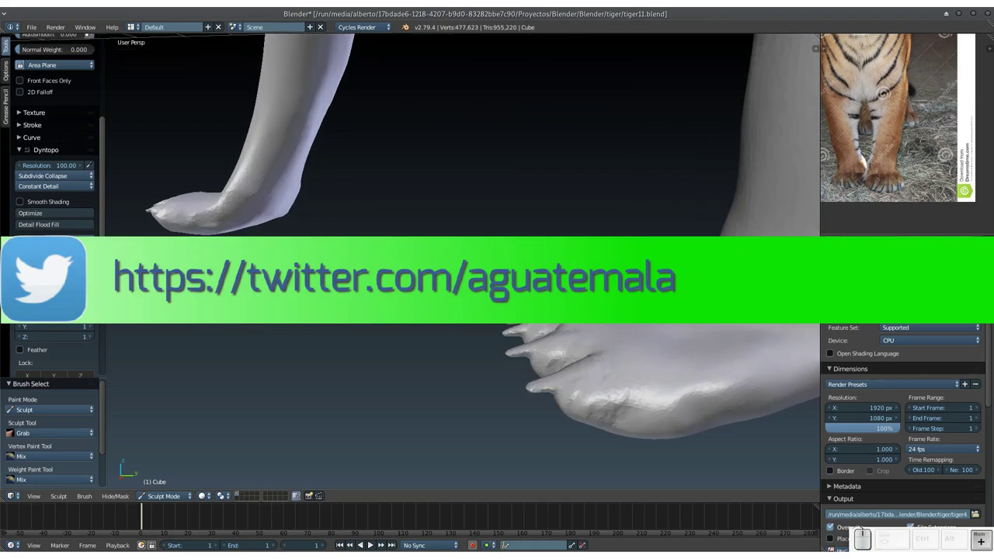
scroll(509, 309, up, 1)
mouse_move(509, 308)
middle_down()
mouse_move(514, 260)
mouse_move(468, 344)
mouse_move(533, 305)
middle_up()
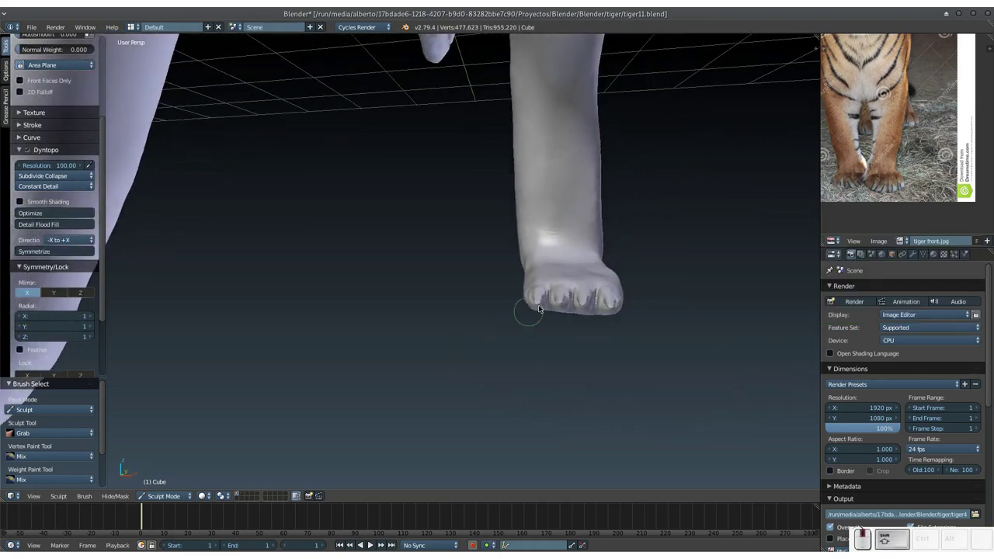
mouse_move(601, 268)
middle_down()
mouse_move(603, 277)
mouse_move(566, 281)
mouse_move(562, 294)
middle_up()
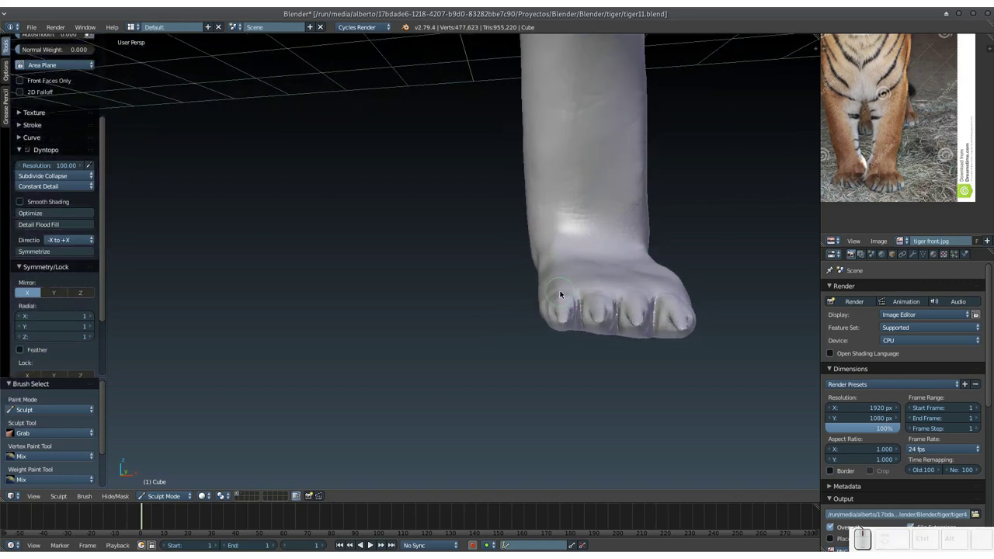
key(f)
click(567, 298)
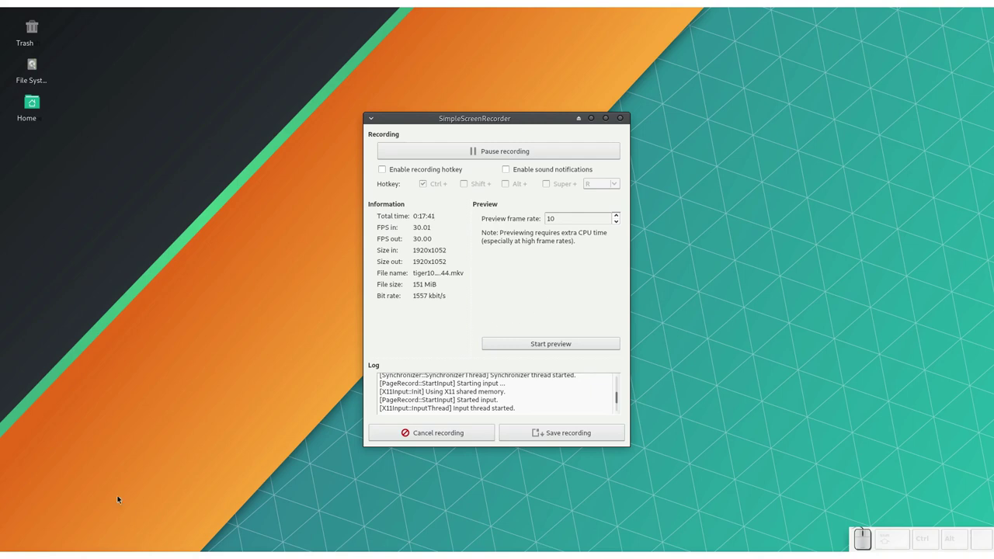
Open the Whisker applications menu from the panel's bottom-left corner.
click(3, 548)
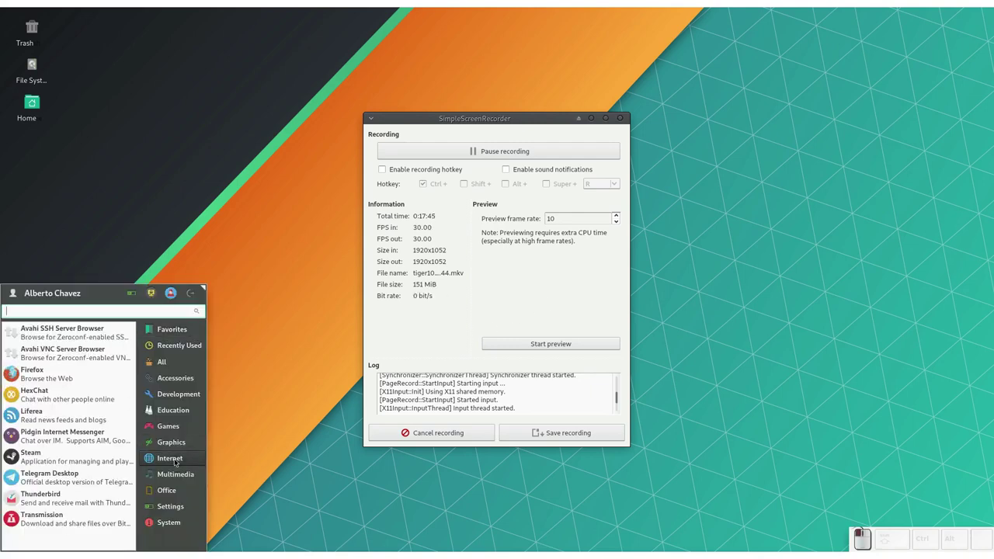
Relaunch Blender, open tiger11.blend from recent files, and orbit close to a front foot.
click(103, 333)
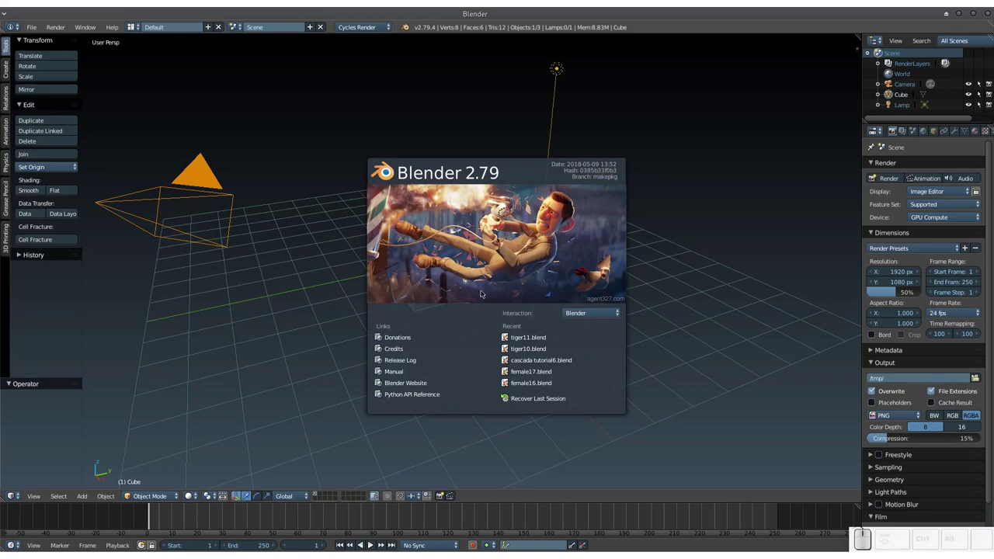
click(531, 339)
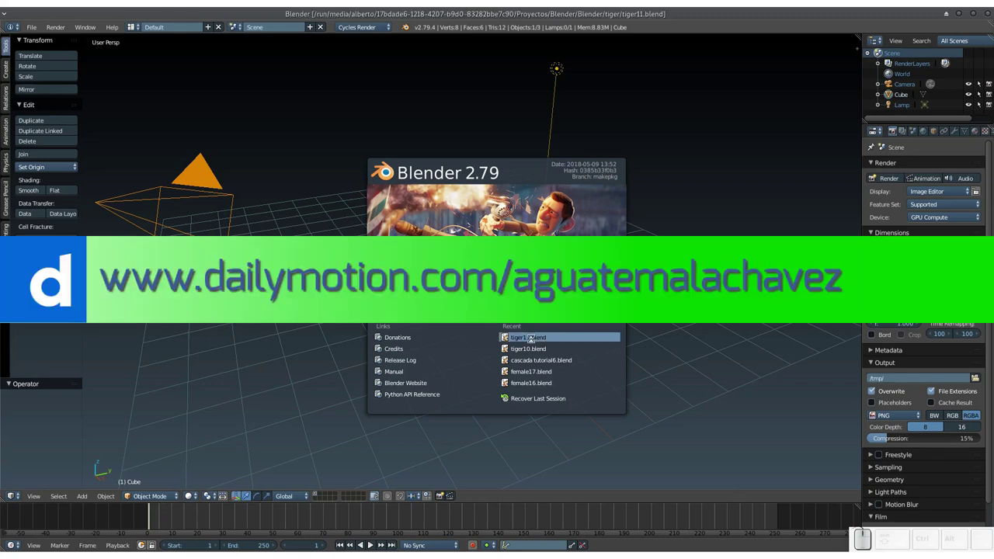
mouse_move(516, 327)
middle_down()
mouse_move(497, 295)
mouse_move(484, 308)
mouse_move(484, 290)
mouse_move(494, 299)
mouse_move(563, 215)
mouse_move(528, 257)
middle_up()
mouse_move(468, 293)
middle_down()
mouse_move(390, 339)
mouse_move(450, 283)
middle_up()
Enlarge the brush radius and switch to the Grab brush.
scroll(444, 272, up, 3)
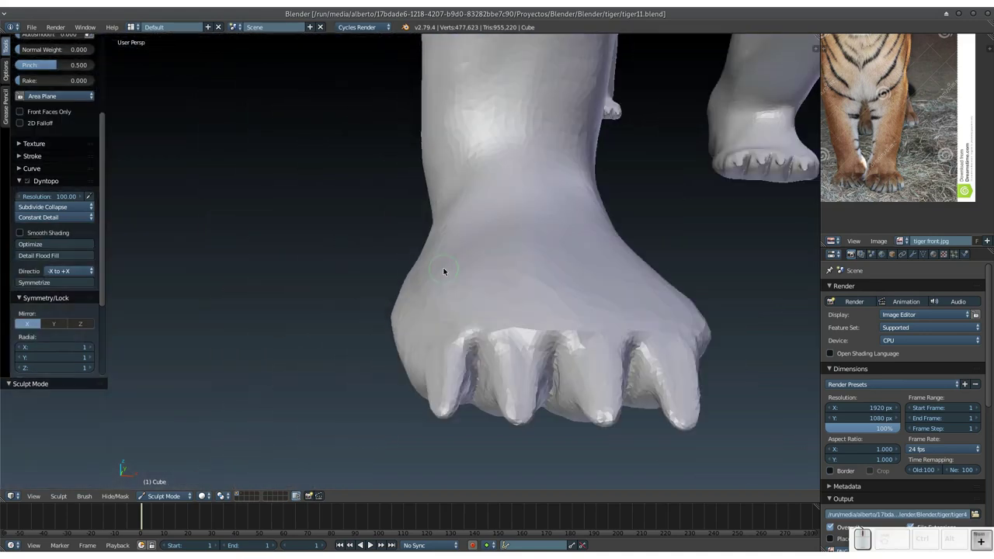
scroll(462, 287, down, 5)
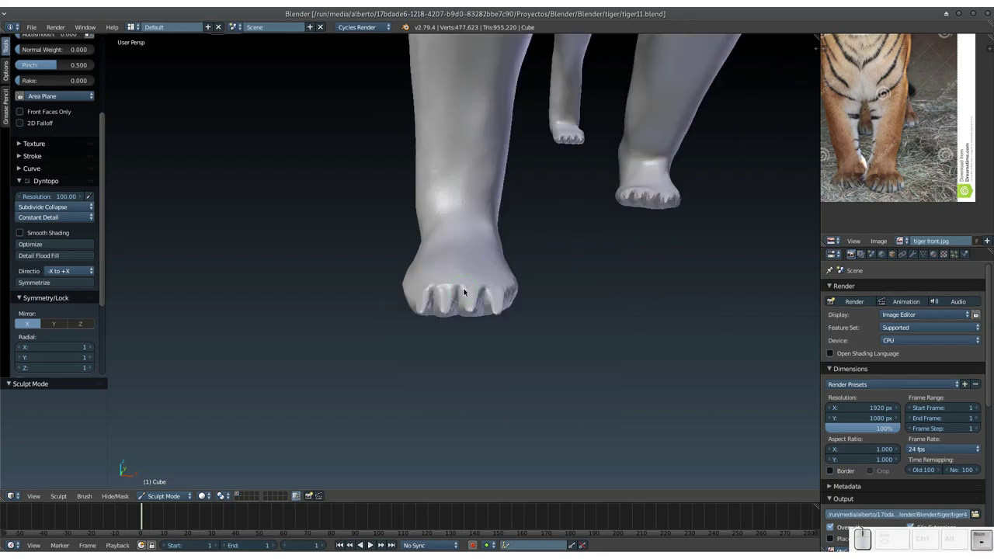
key(f)
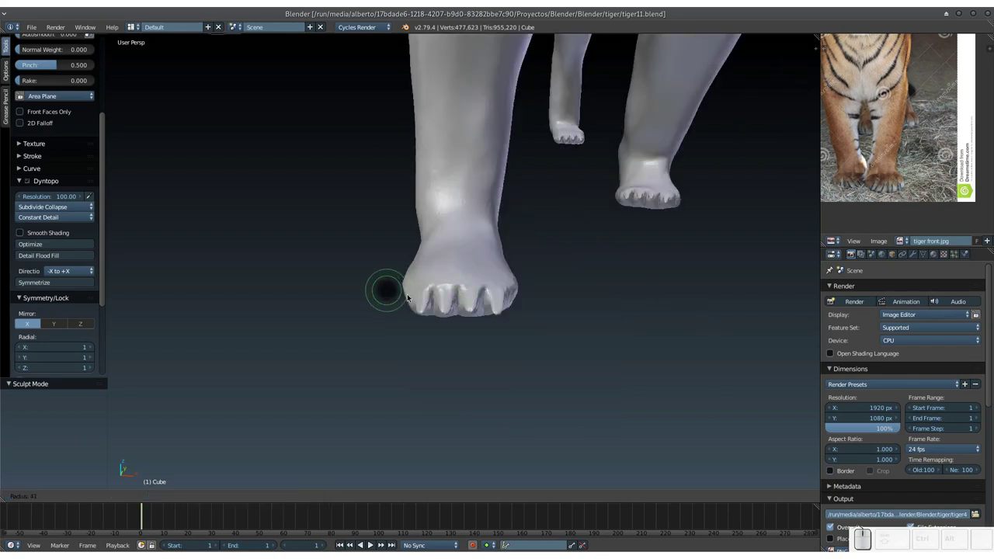
click(388, 289)
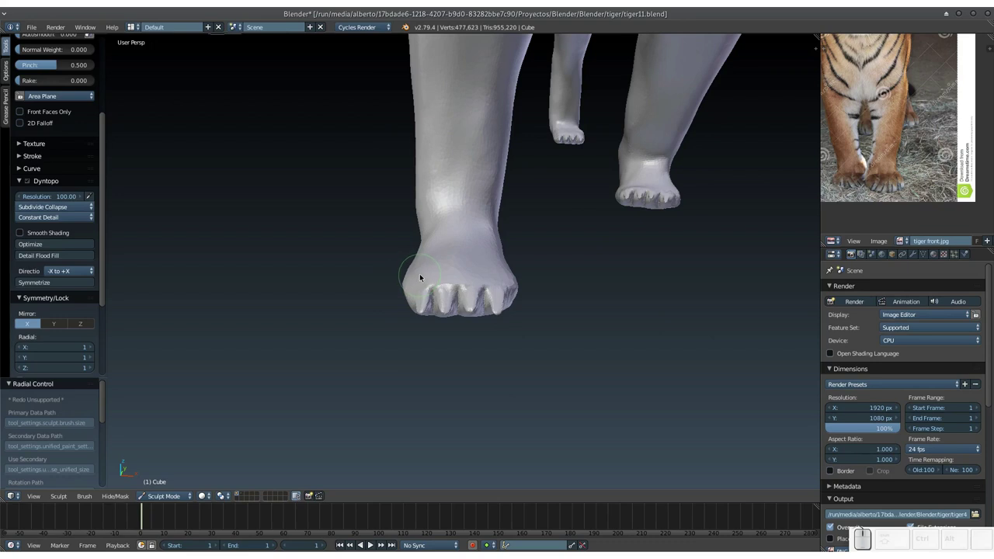
key(g)
Pull the front foot's left edge and surface slightly upward, then orbit to inspect.
middle_drag(415, 270, 415, 276)
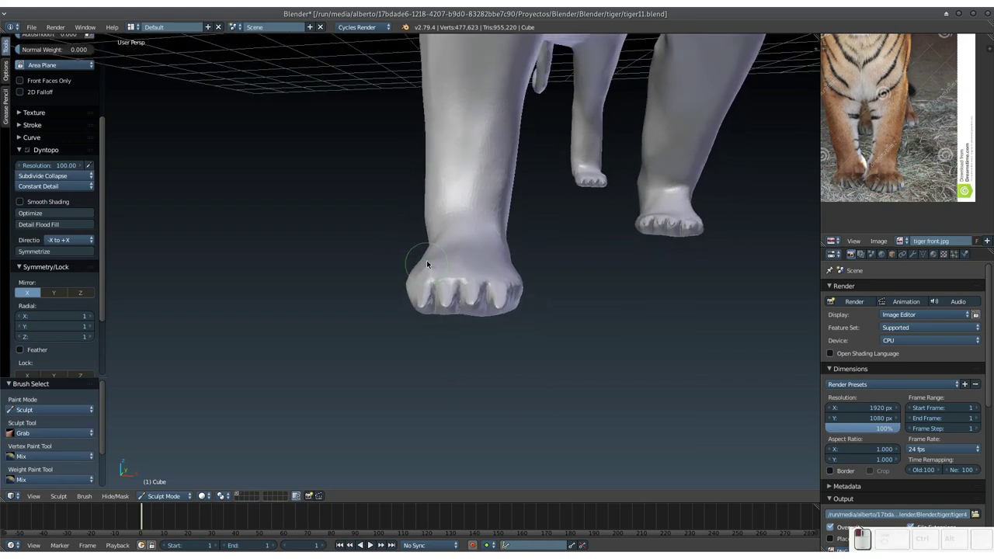
drag(426, 269, 428, 261)
mouse_move(448, 272)
mouse_down()
mouse_move(450, 261)
mouse_move(499, 281)
mouse_up()
mouse_move(526, 240)
middle_down()
mouse_move(490, 278)
mouse_move(514, 269)
middle_up()
scroll(556, 262, up, 5)
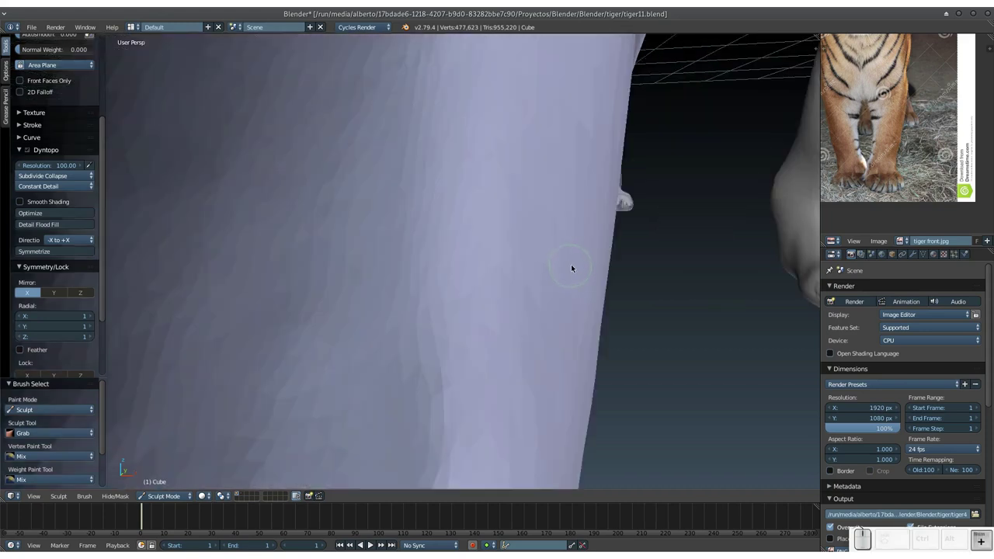
scroll(632, 262, down, 5)
mouse_move(639, 268)
middle_down()
mouse_move(576, 270)
mouse_move(555, 278)
mouse_move(555, 297)
middle_up()
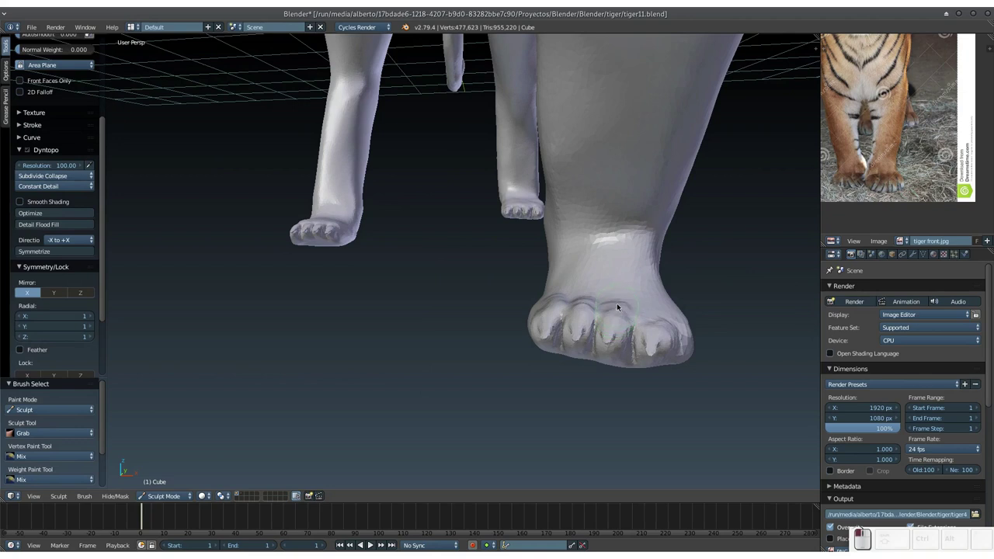
Save the tiger sculpt, overwriting the existing file.
click(656, 318)
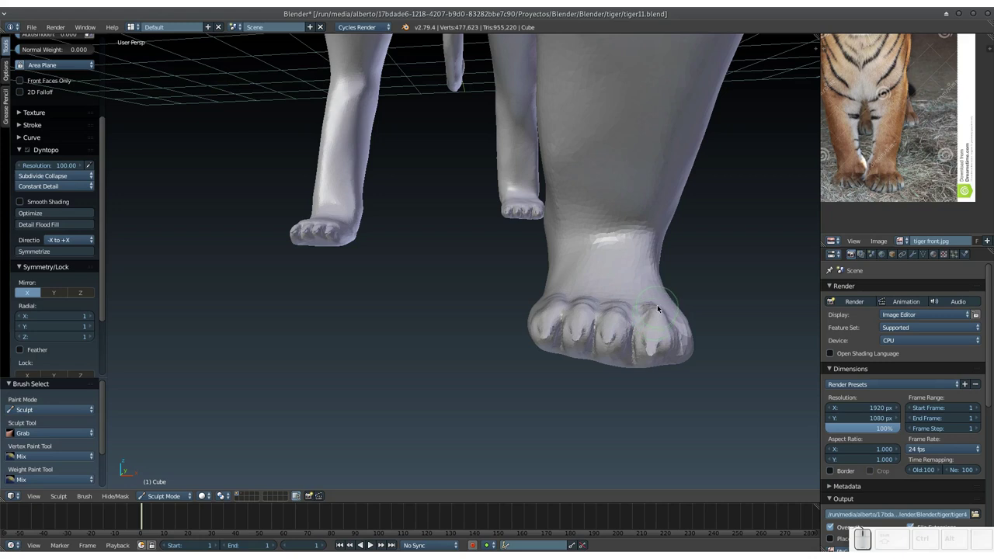
key(ctrl+s)
click(657, 309)
Nudge and round the other front paw's toes with small Grab strokes, keeping all four separate.
mouse_move(473, 307)
middle_down()
mouse_move(501, 310)
mouse_move(488, 312)
mouse_move(455, 277)
mouse_move(482, 311)
middle_up()
scroll(458, 283, up, 3)
scroll(459, 287, up, 4)
scroll(474, 315, up, 1)
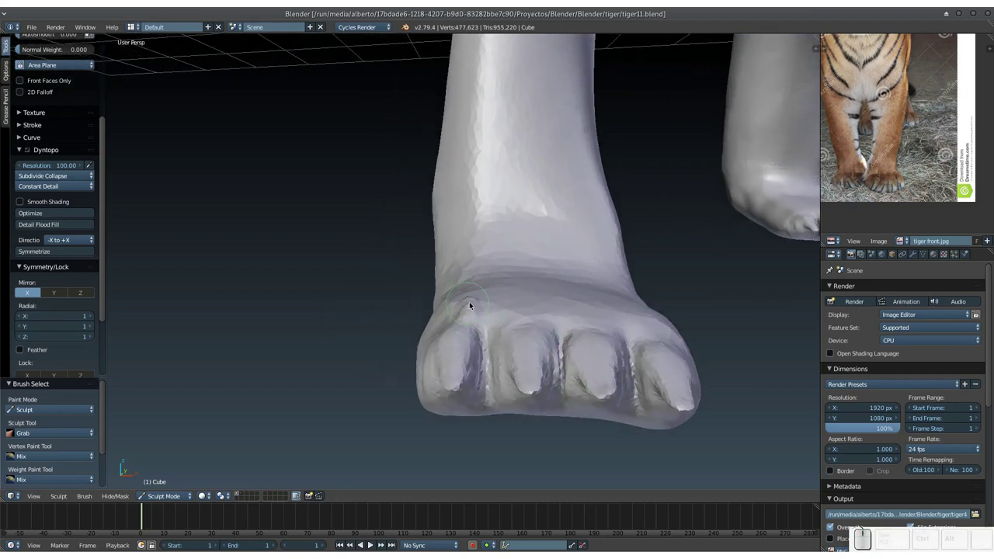
click(469, 306)
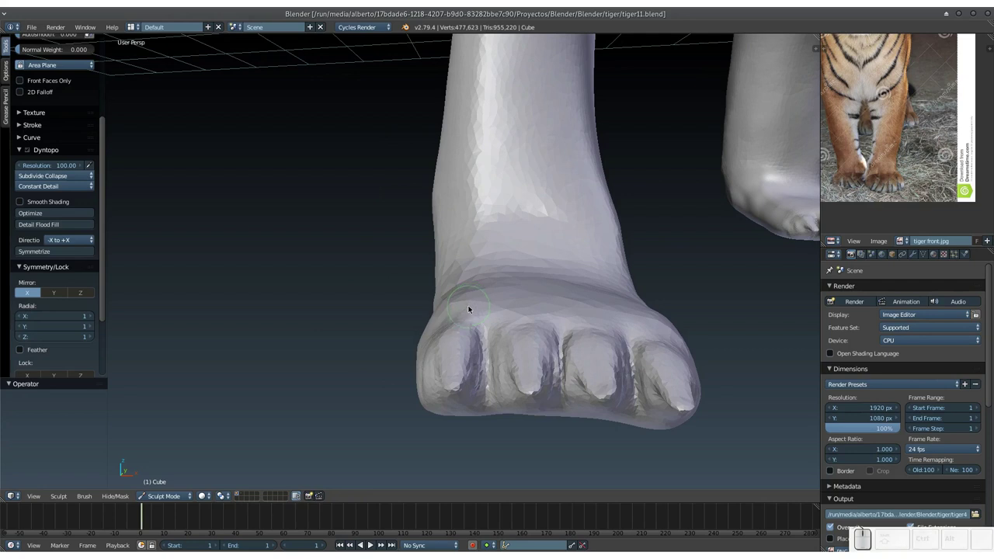
scroll(468, 309, down, 3)
drag(440, 297, 440, 290)
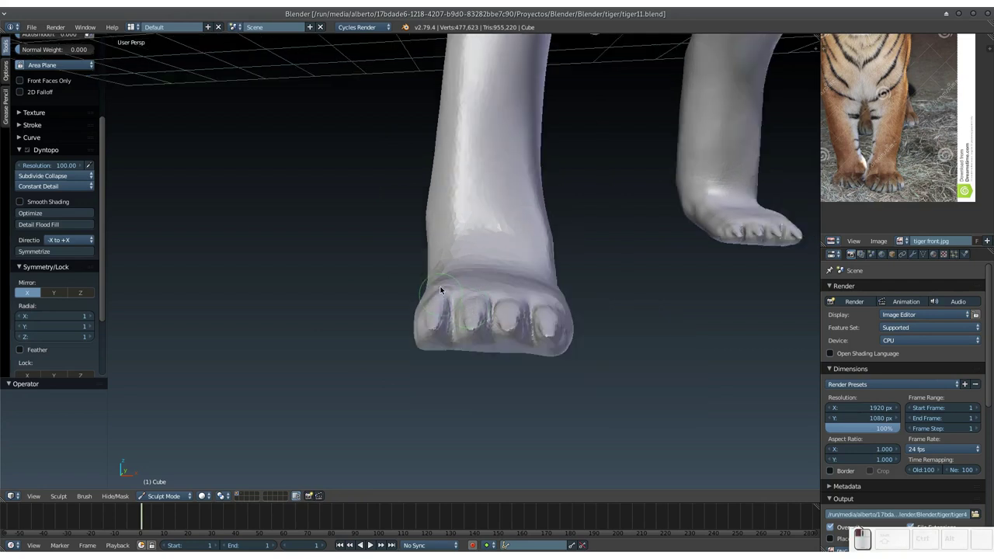